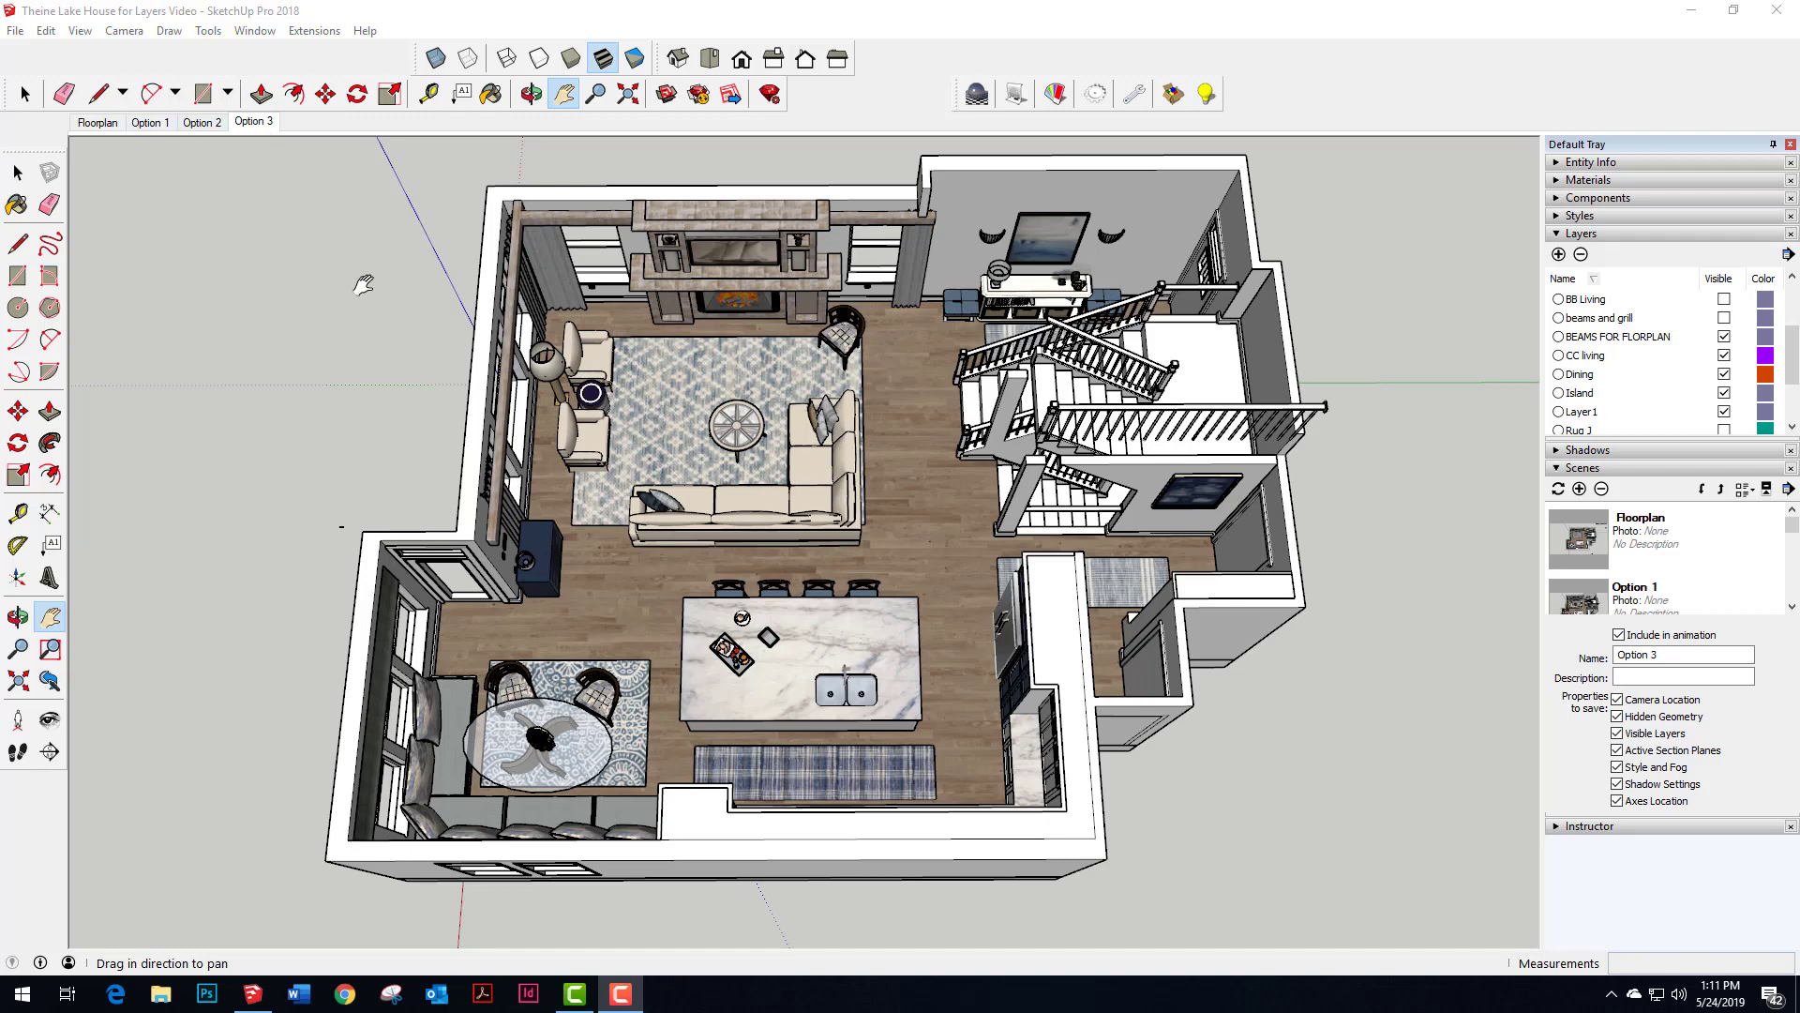
- Compare the Option 1, Option 2 and Option 3 living-room layout scenes in turn
left_click(150, 123)
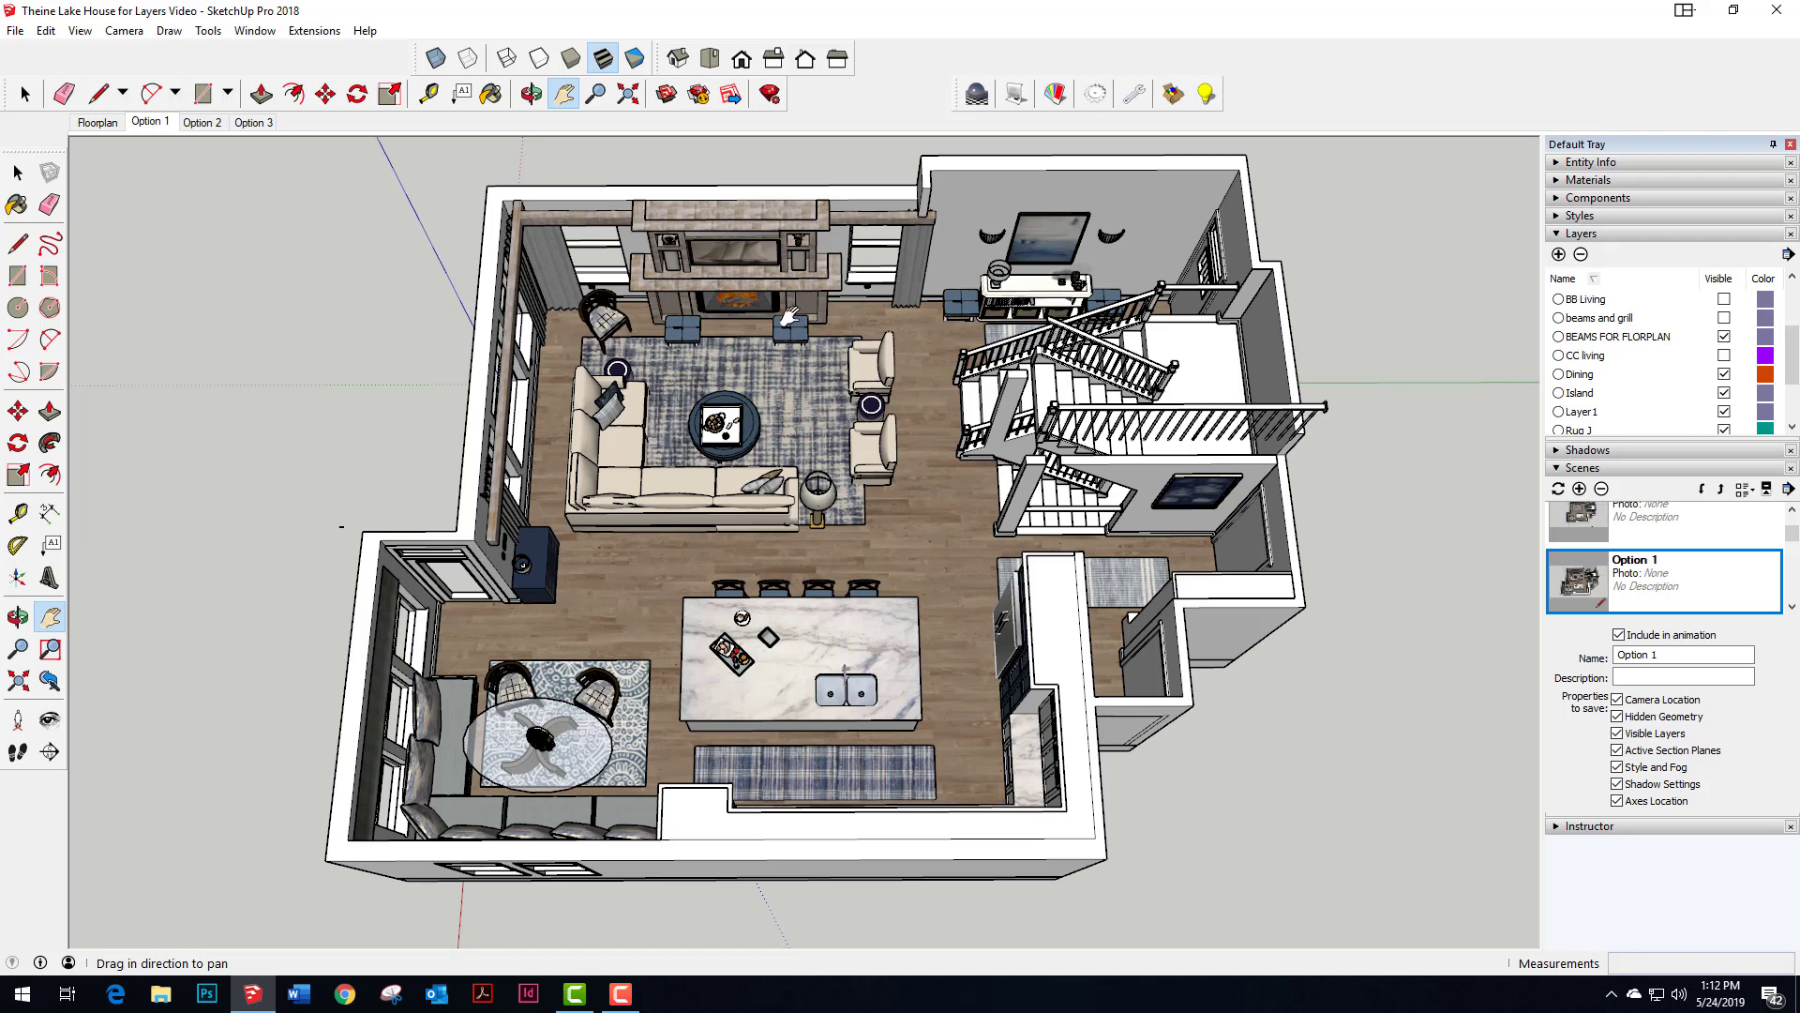
left_click(201, 123)
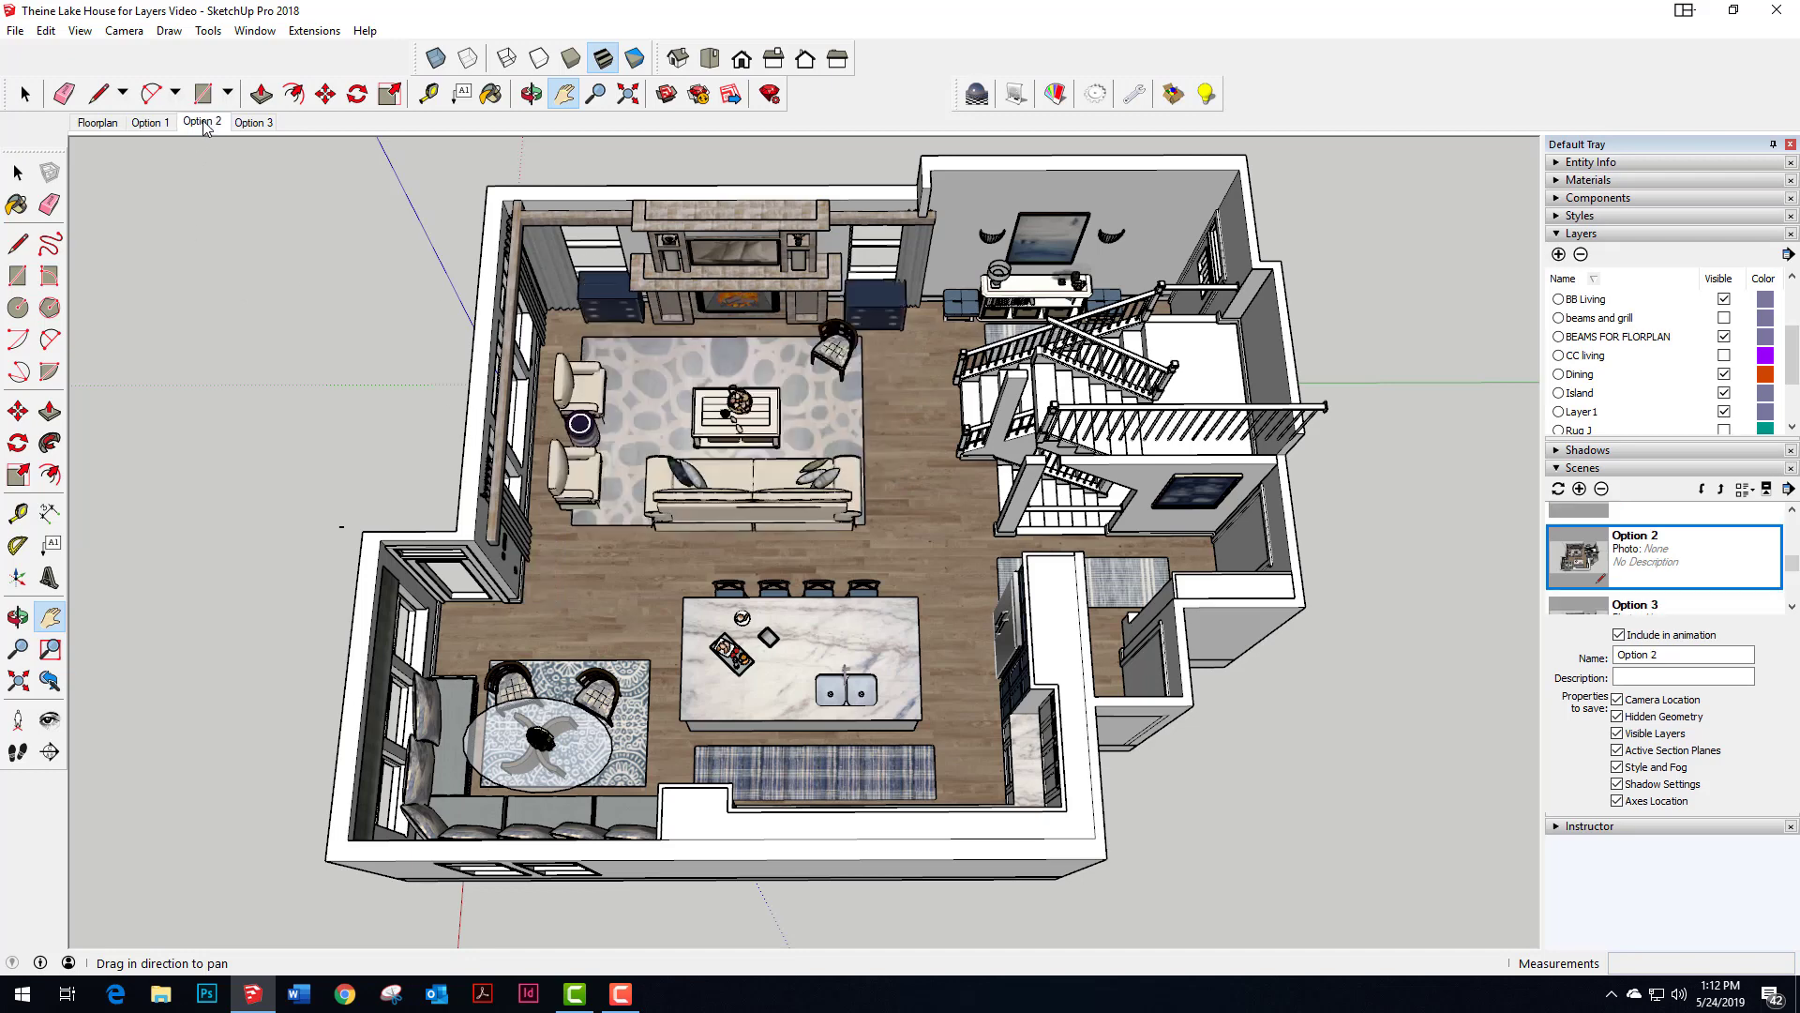
left_click(254, 122)
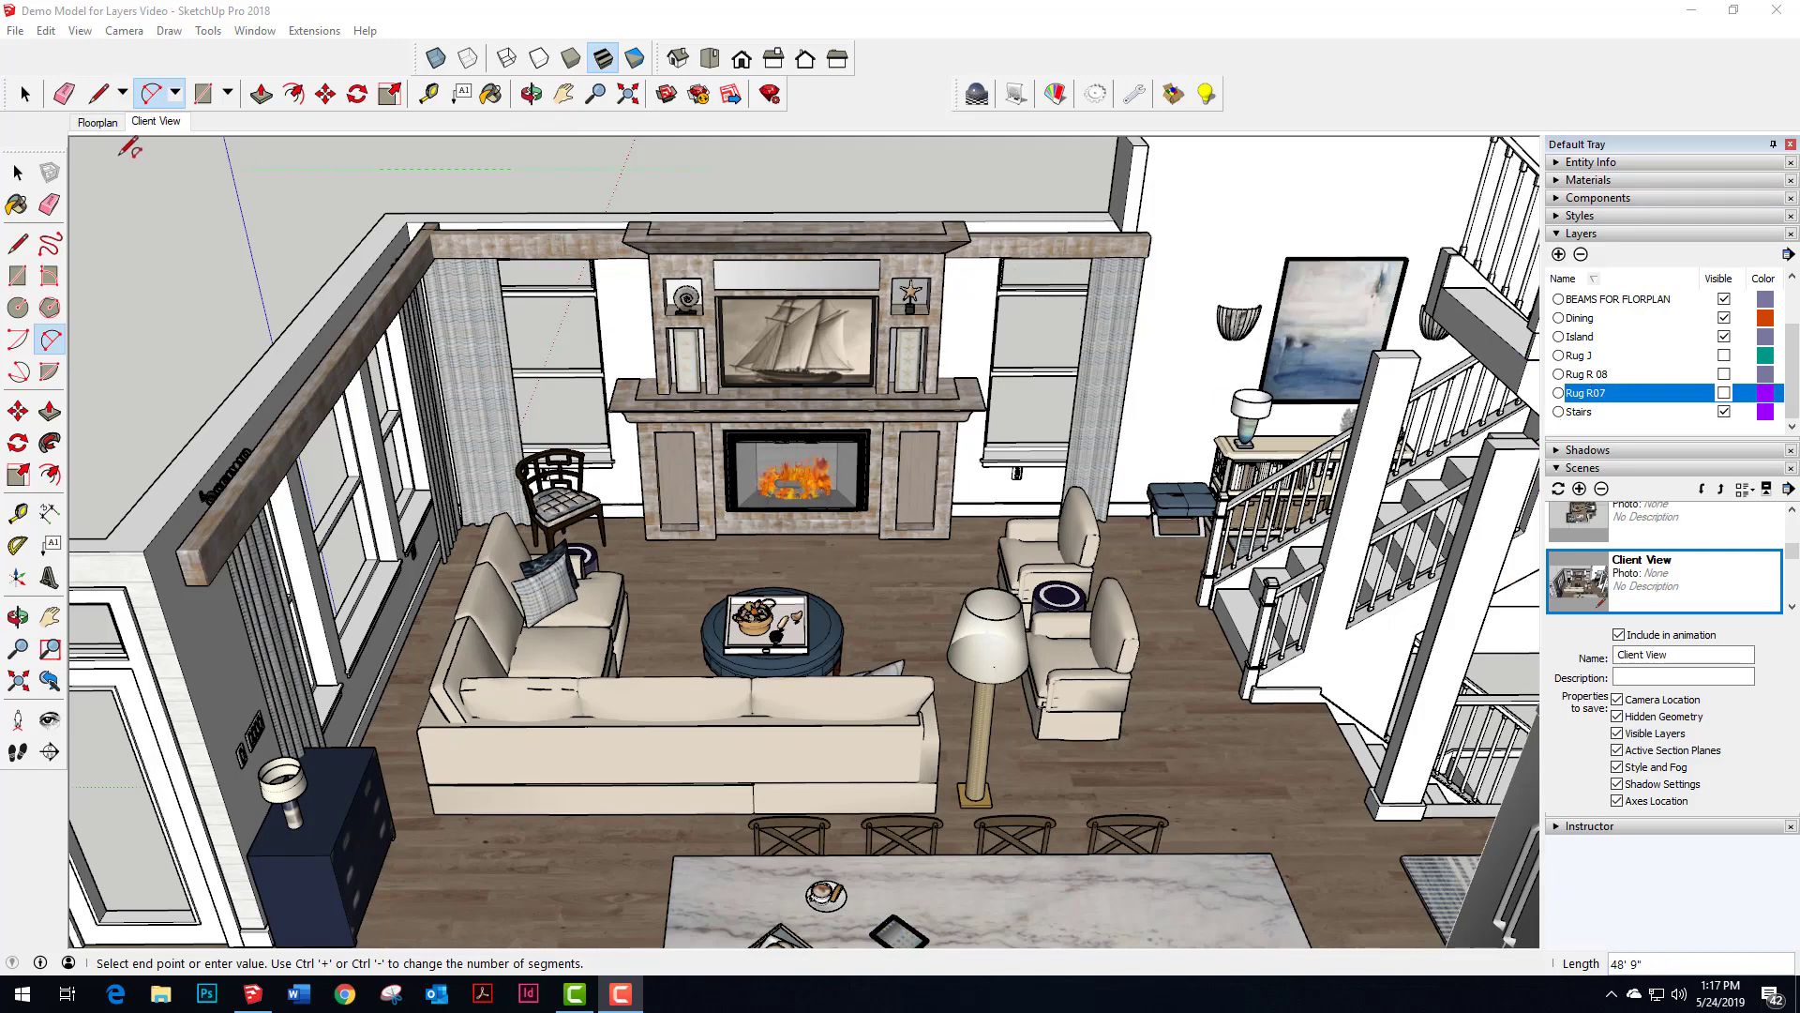
left_click(95, 124)
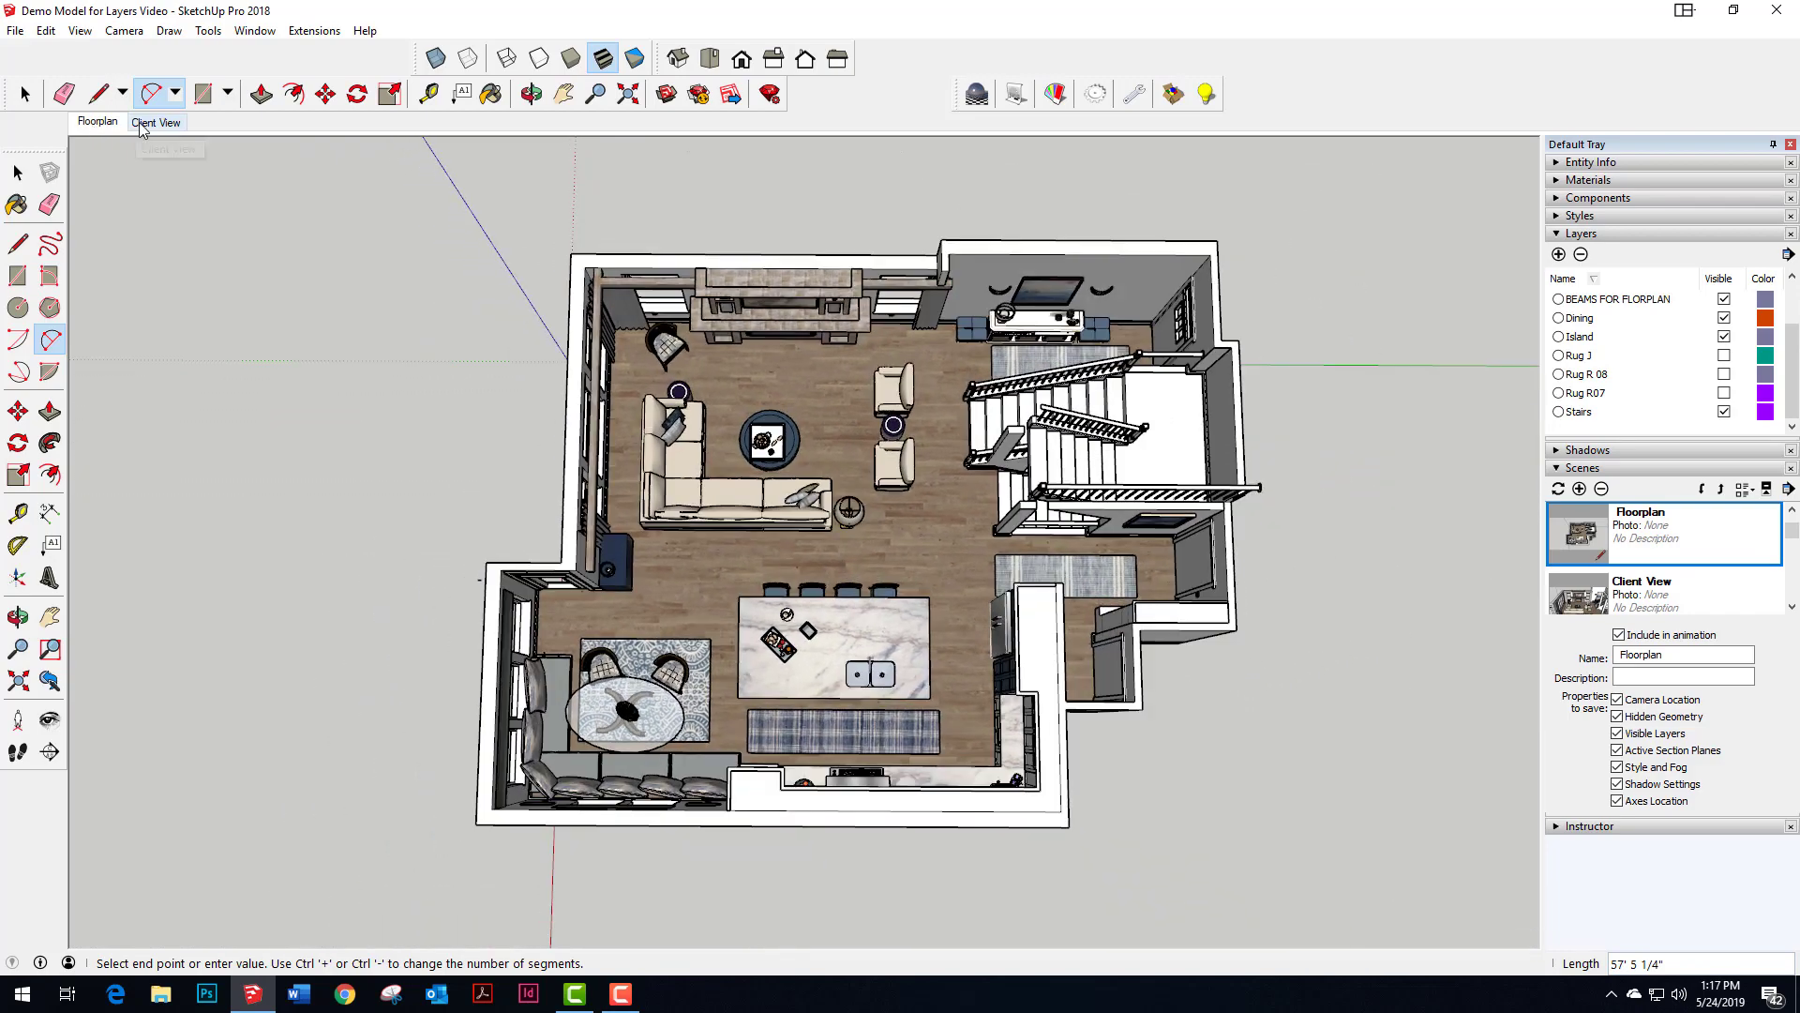
left_click(144, 125)
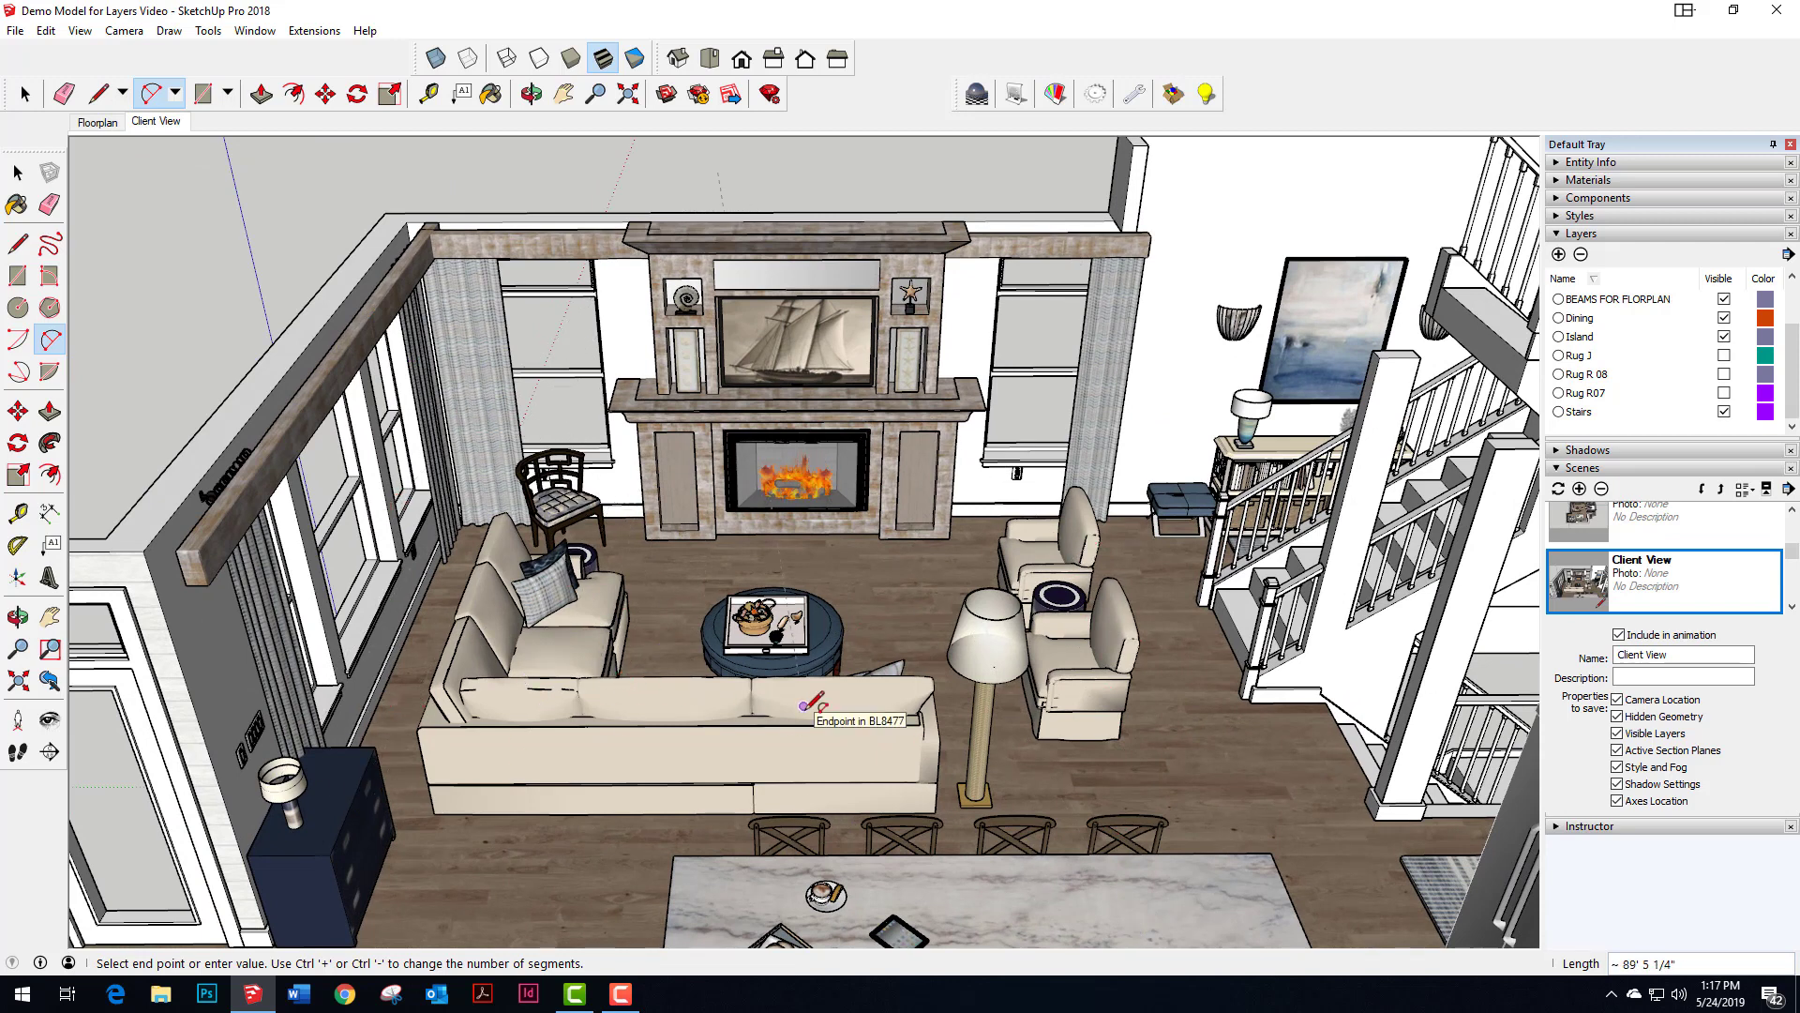
key("space")
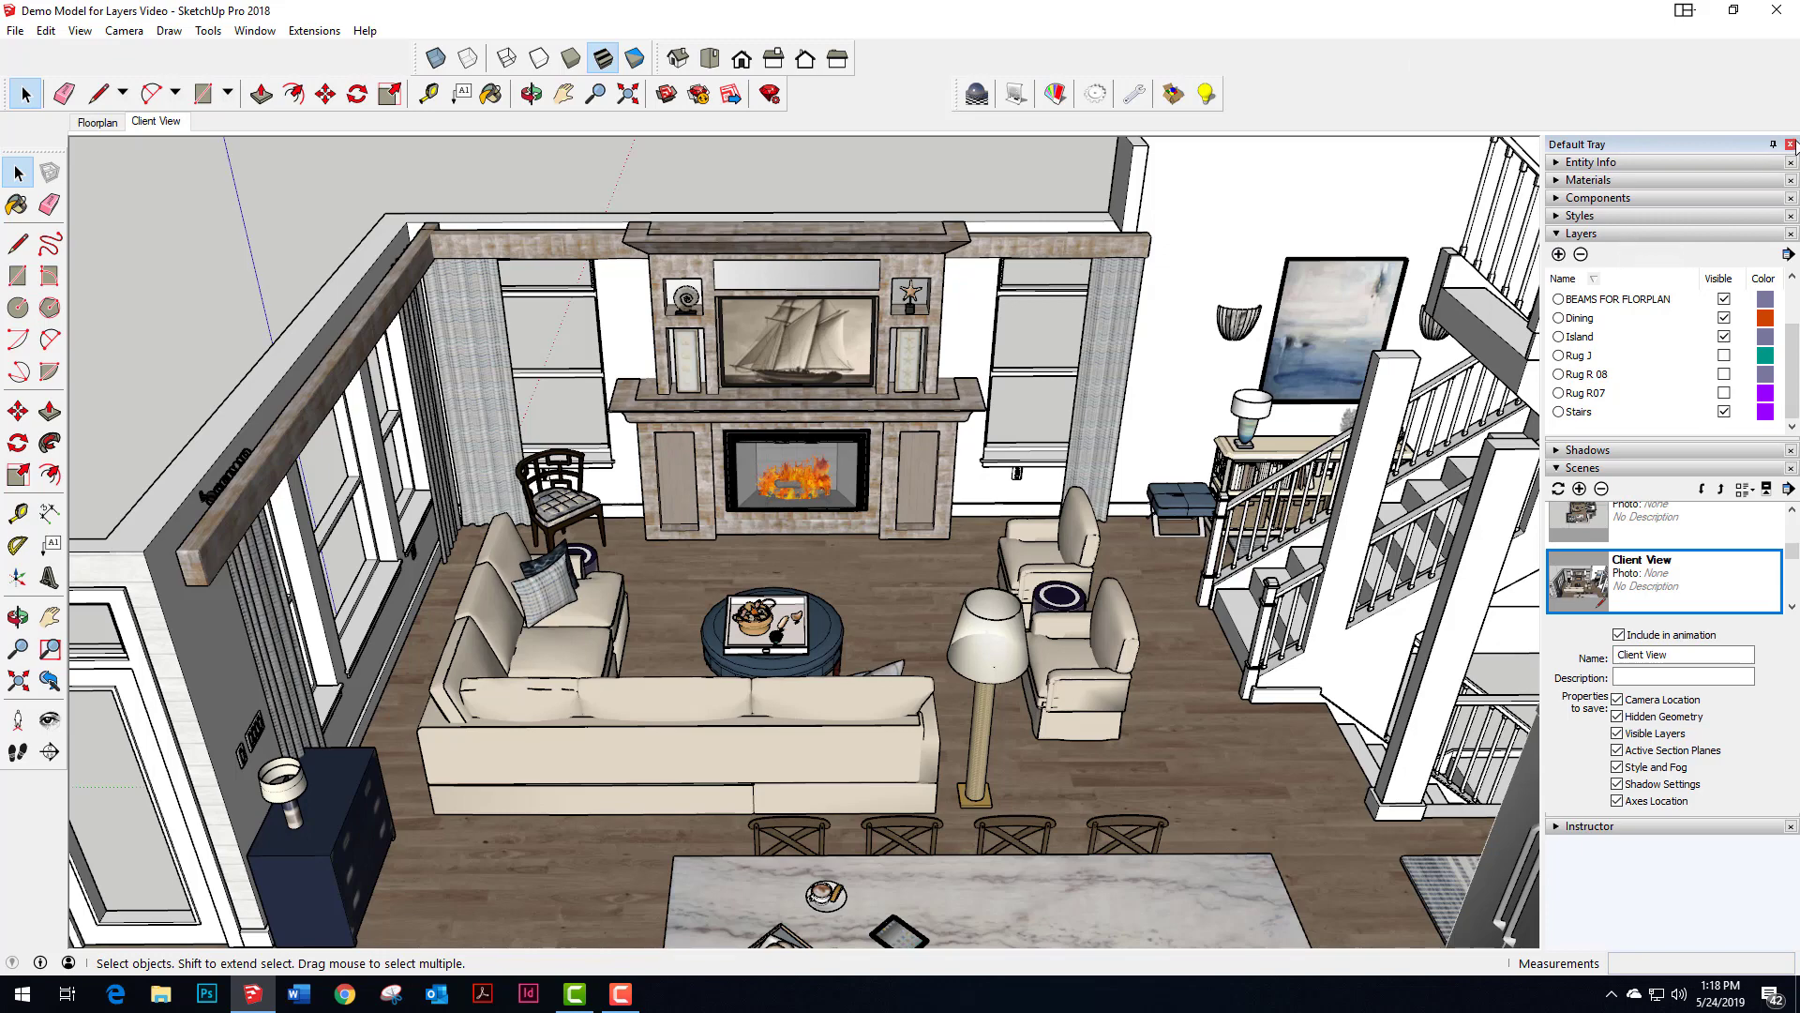
left_click(1791, 144)
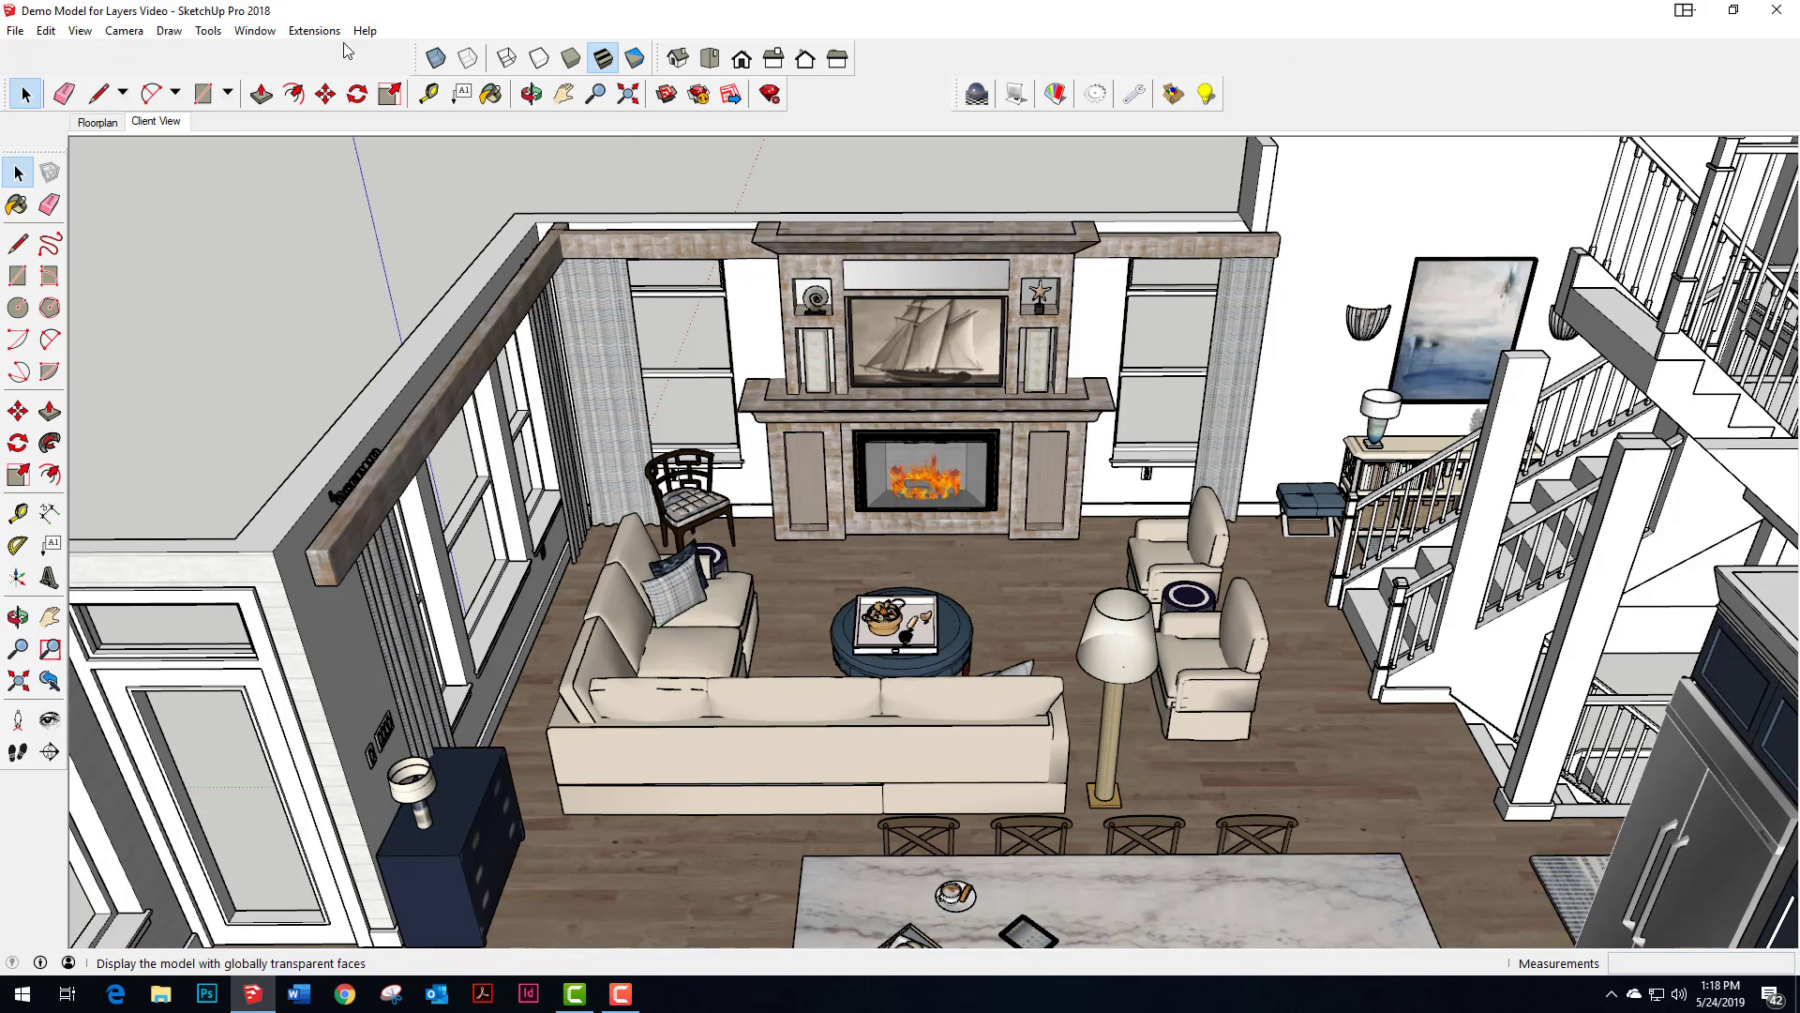
left_click(254, 30)
mouse_move(349, 56)
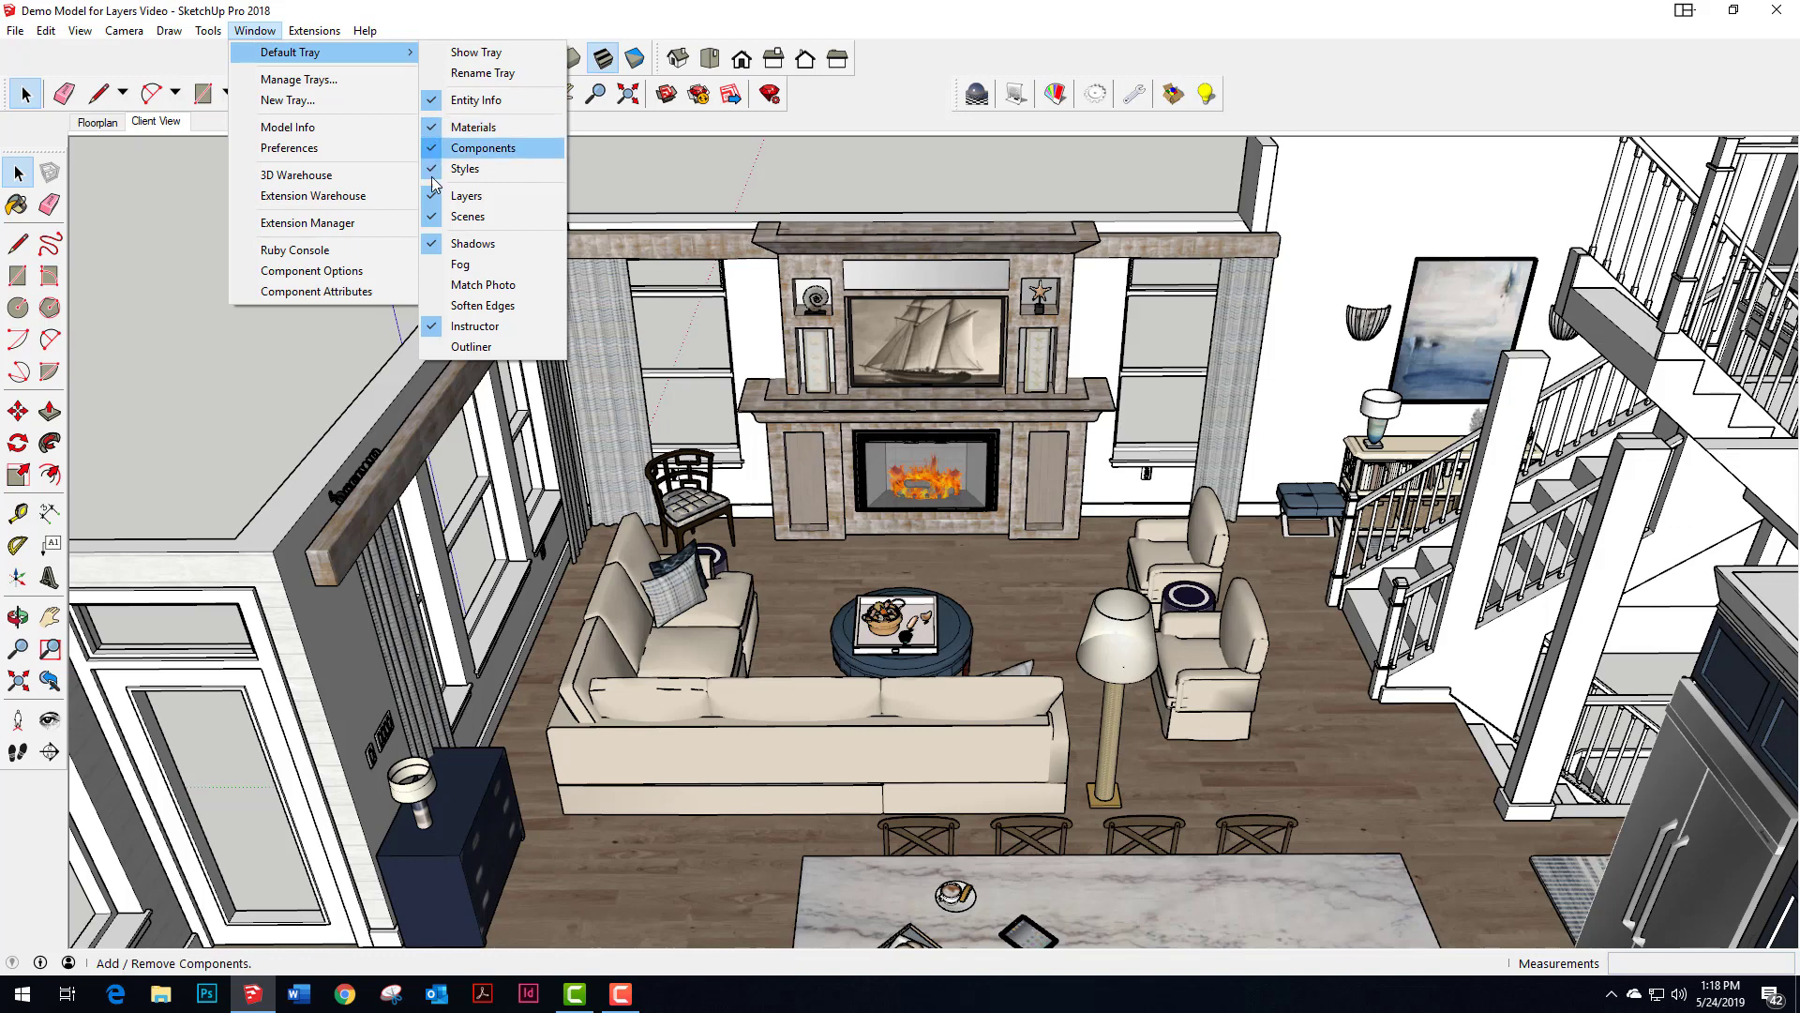
left_click(436, 55)
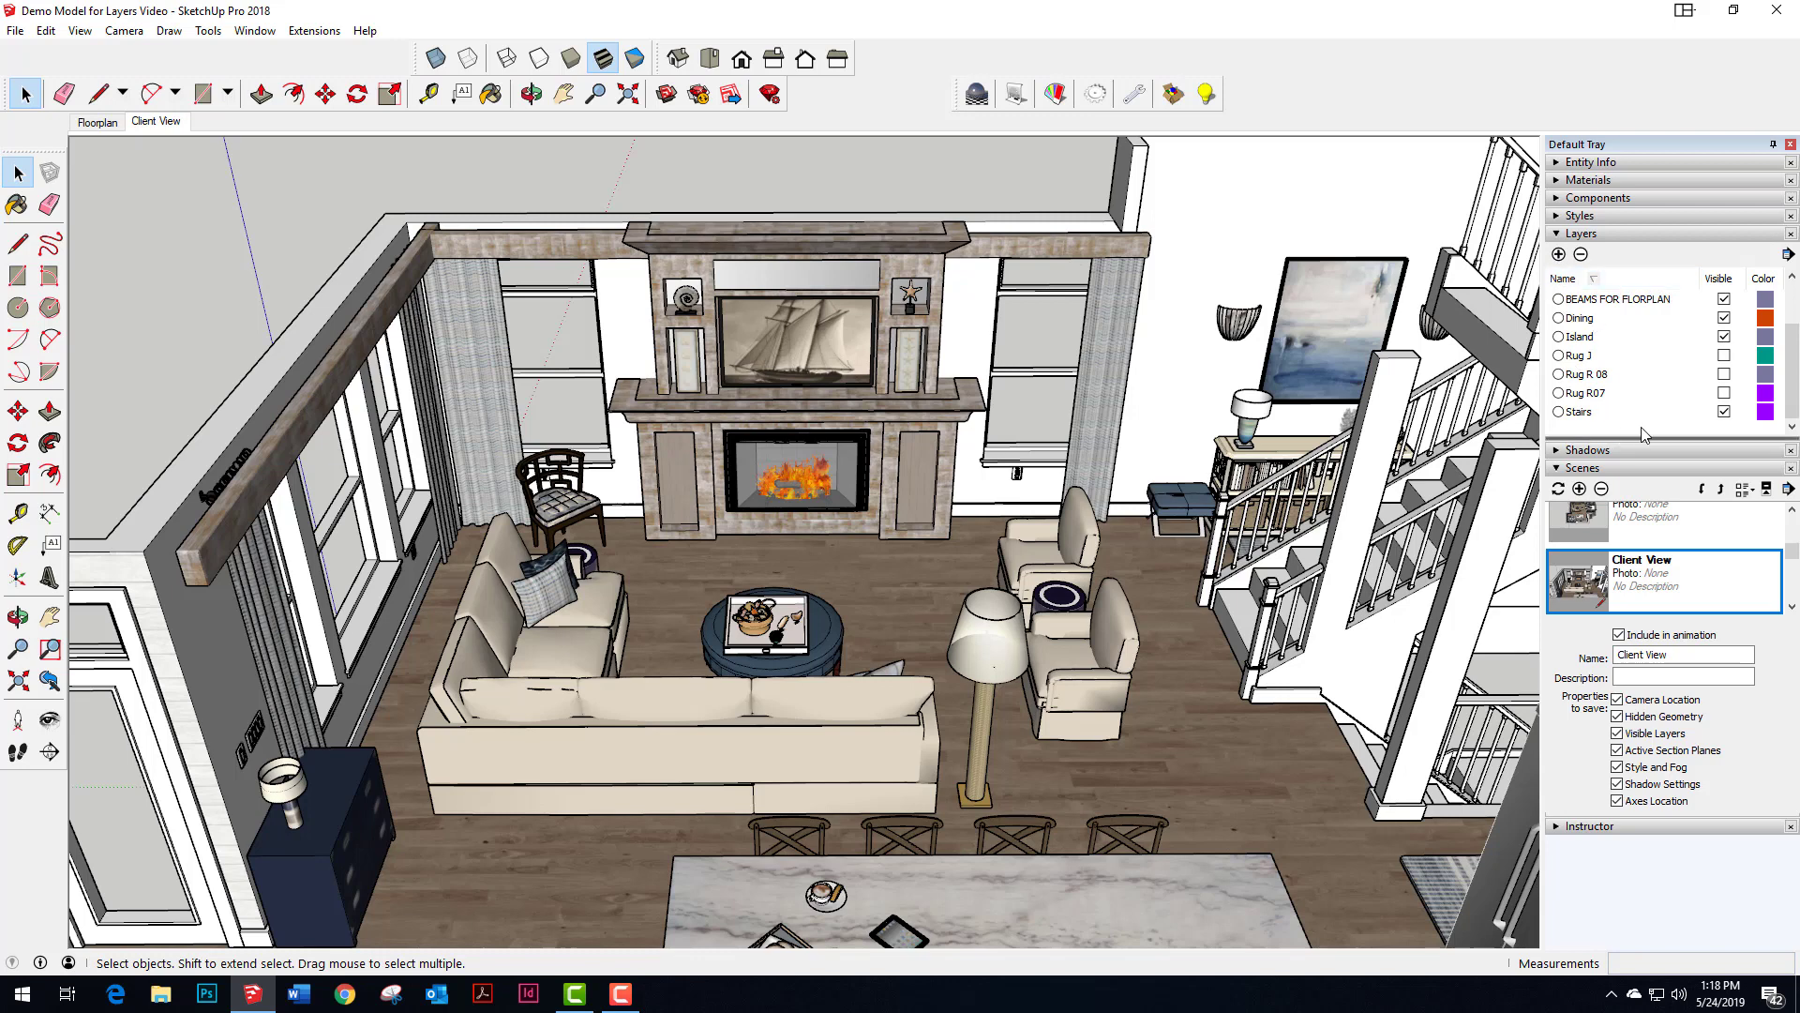
- Add a new layer in the Layers panel and name it AA LIVING ROOM
left_click(1559, 254)
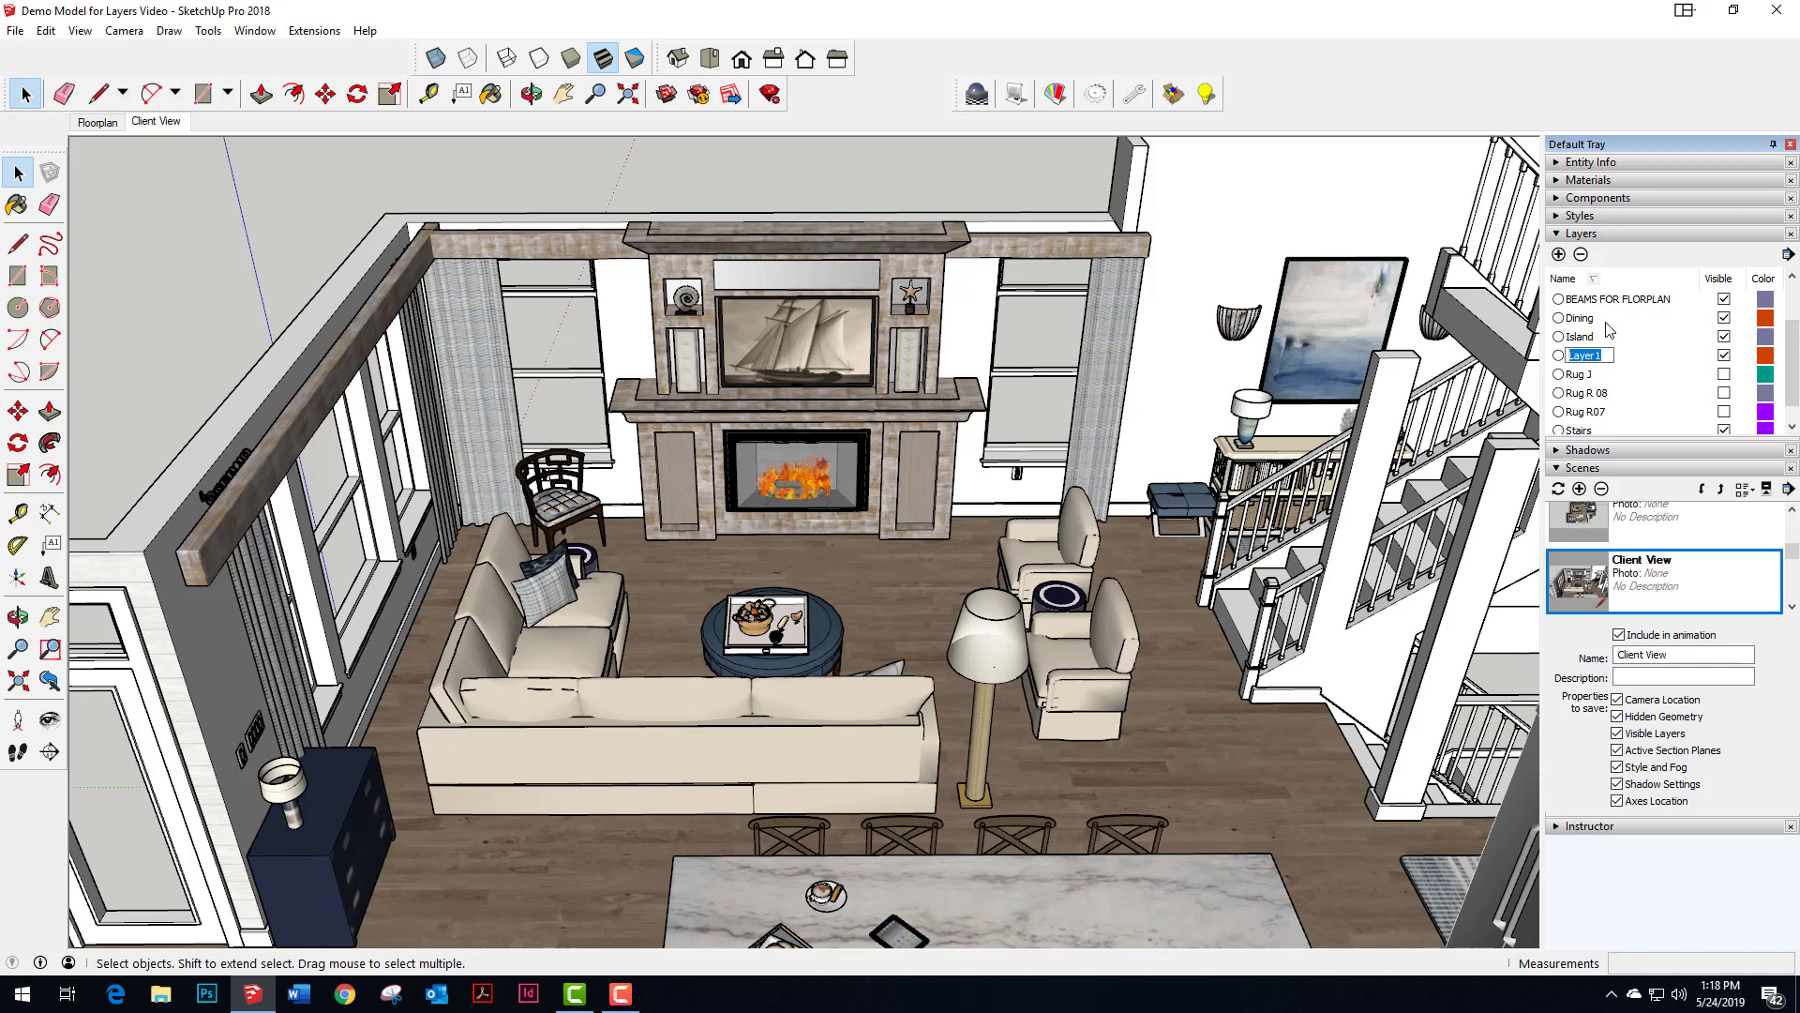
type("AA LIVING ROOM")
- Select the sofa, cabinet, pillow, coffee table, chairs, armchairs, side table and floor lamp
left_click(575, 649)
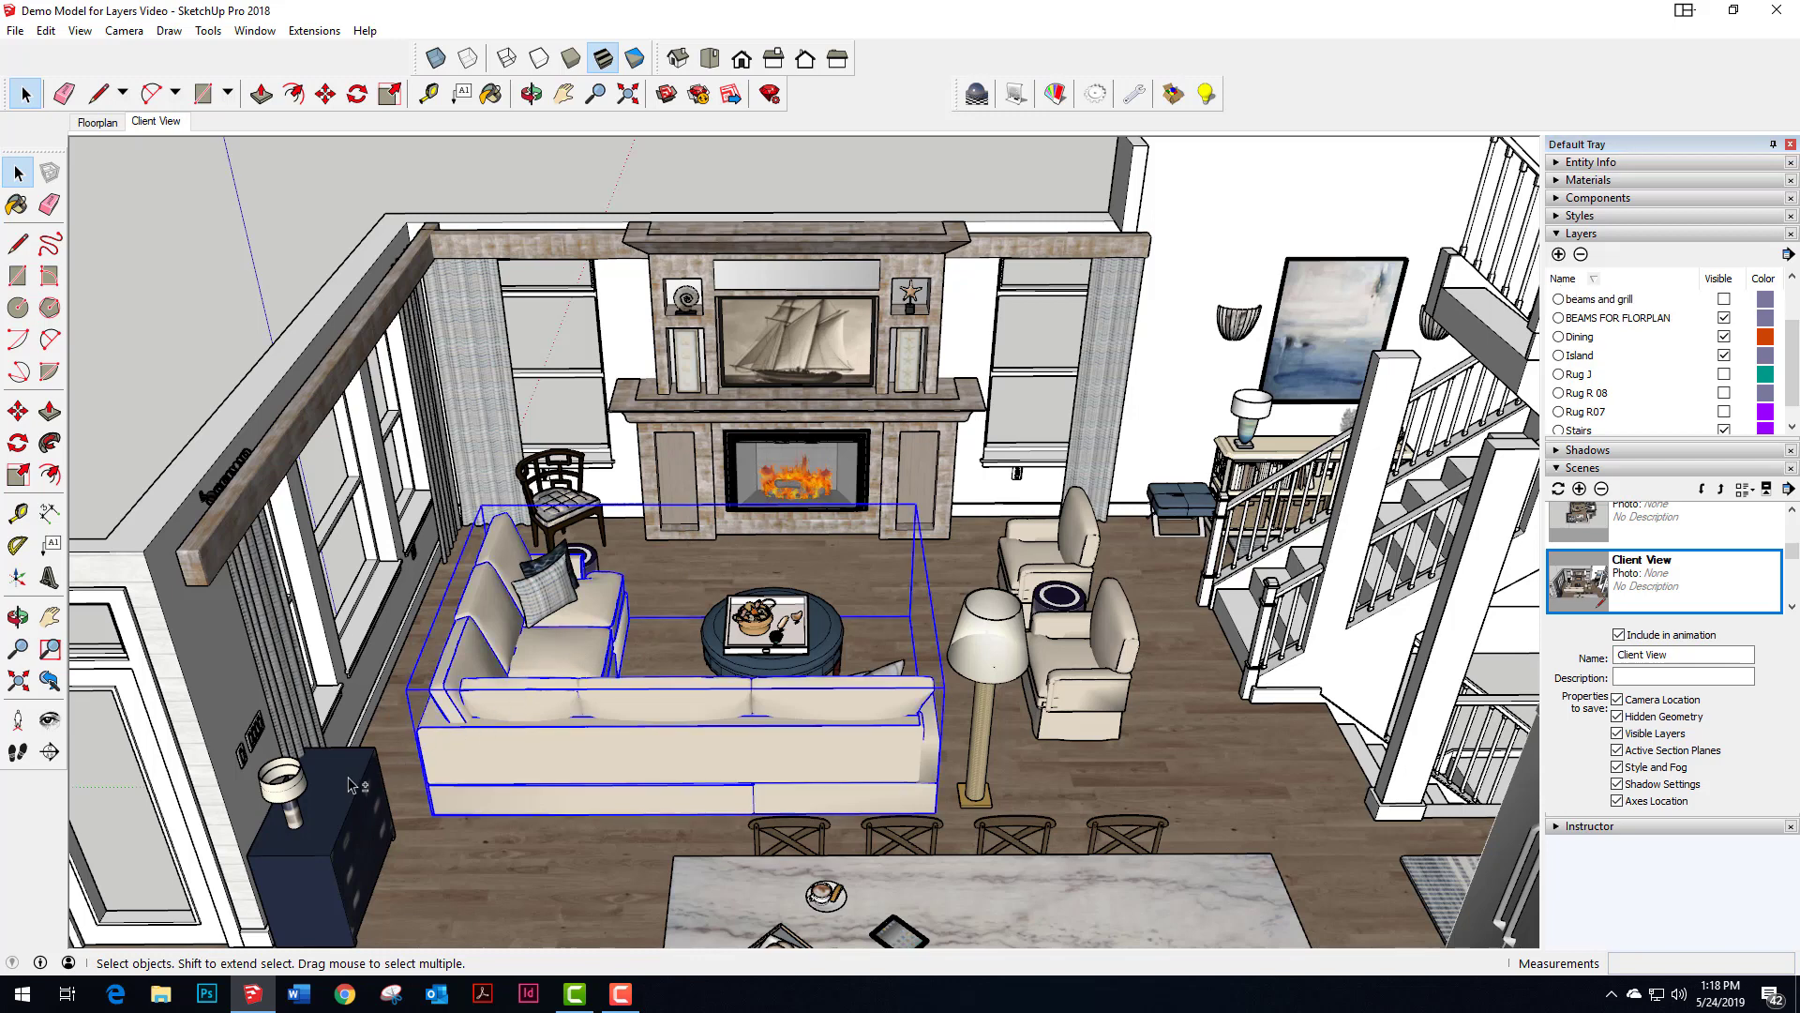
left_click(298, 786, "shift")
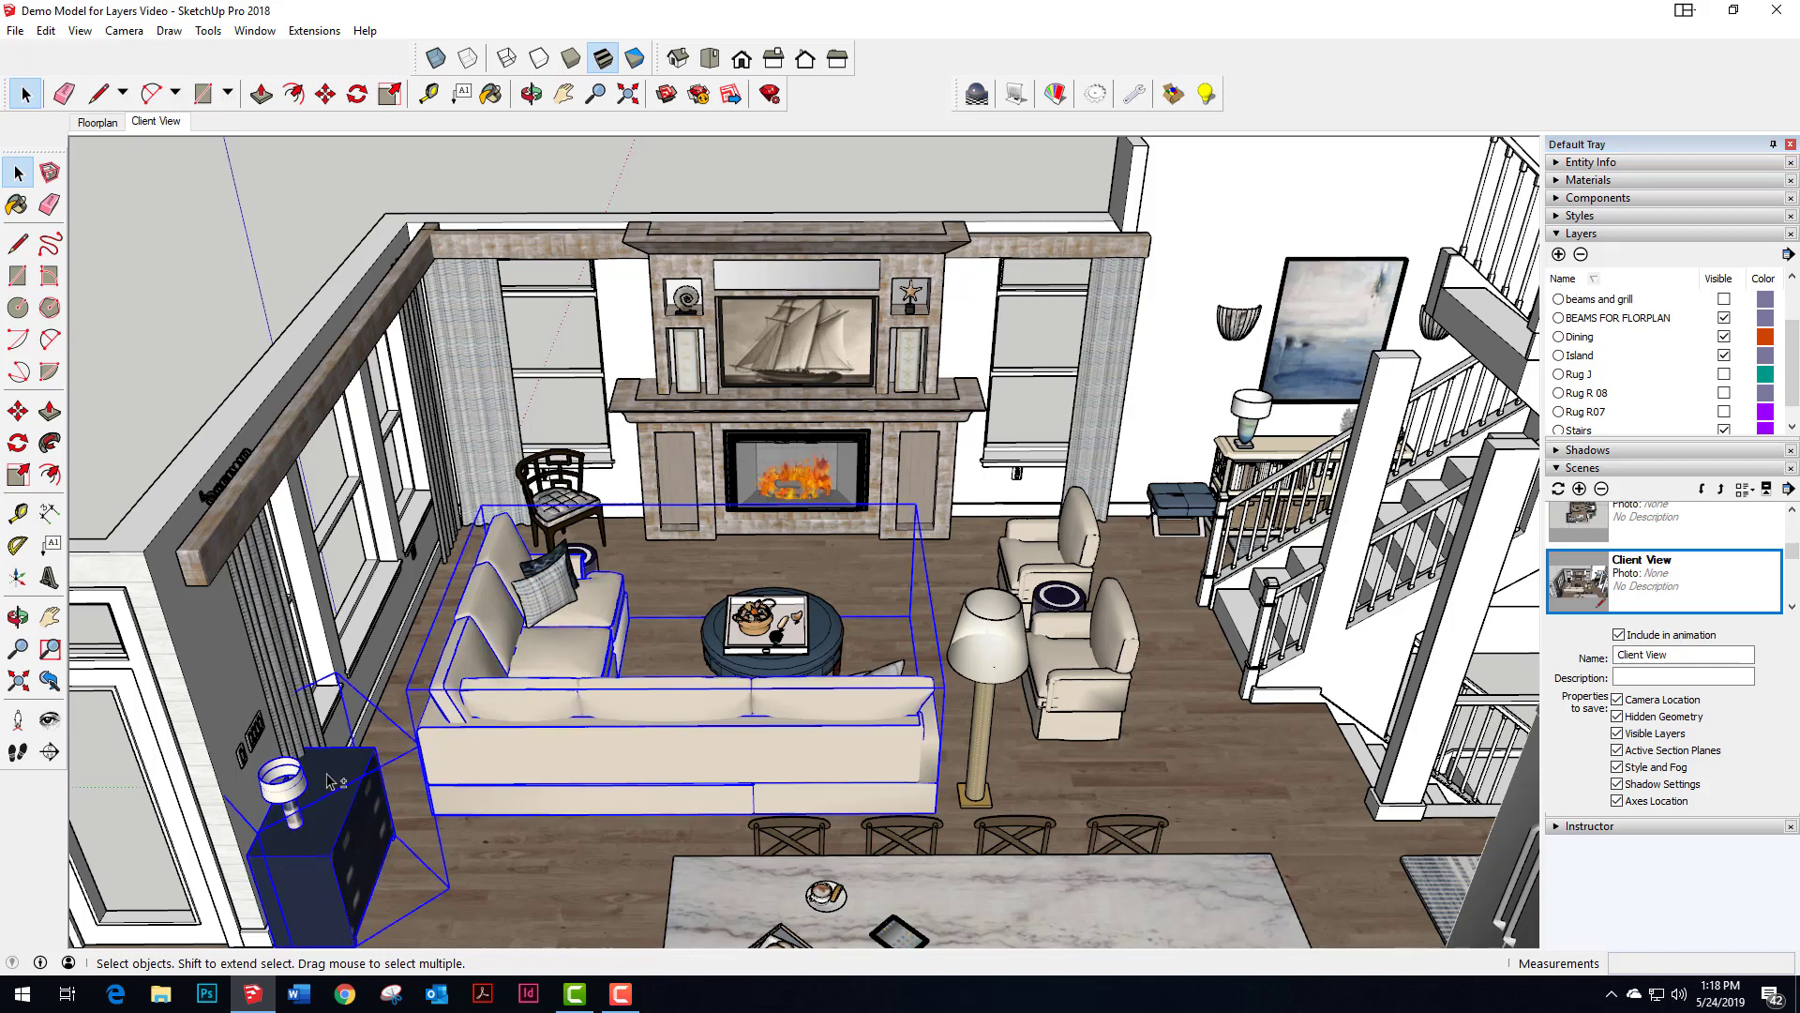
left_click(555, 591, "shift")
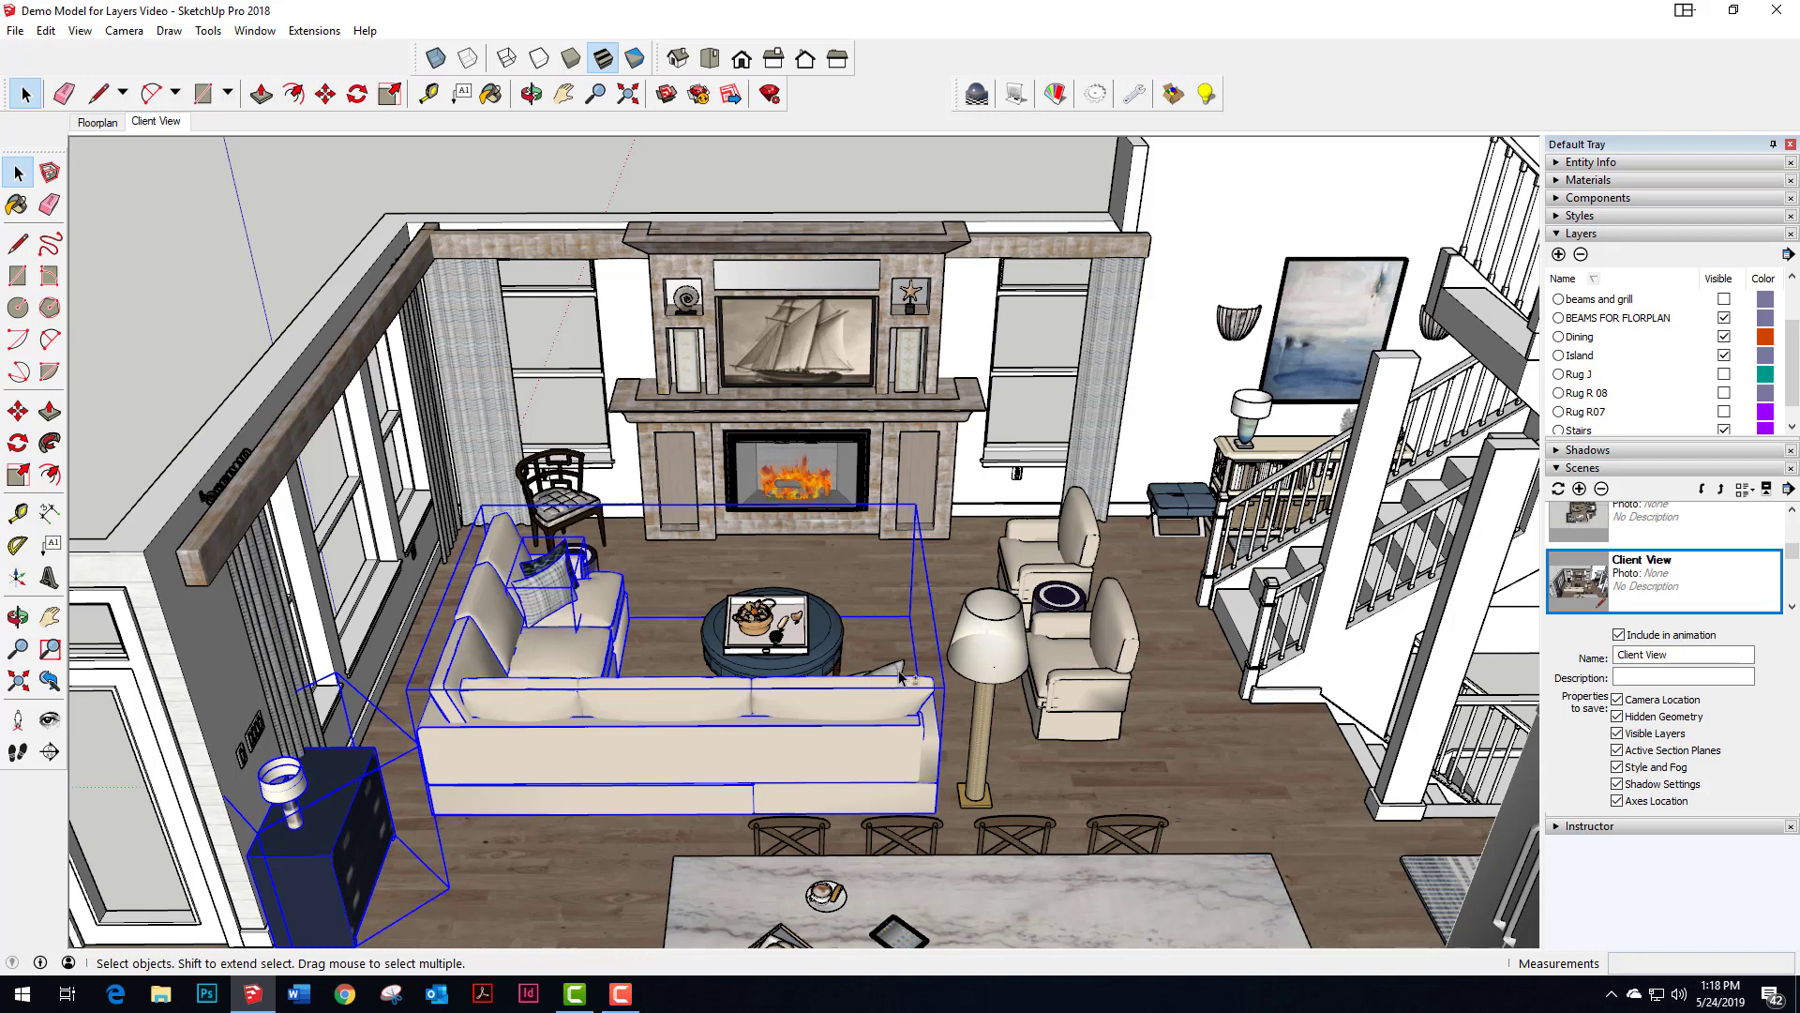
left_click(783, 652, "shift")
left_click(582, 506, "shift")
left_click(1069, 563, "shift")
left_click(1069, 601, "shift")
left_click(1080, 649, "shift")
left_click(1006, 643, "shift")
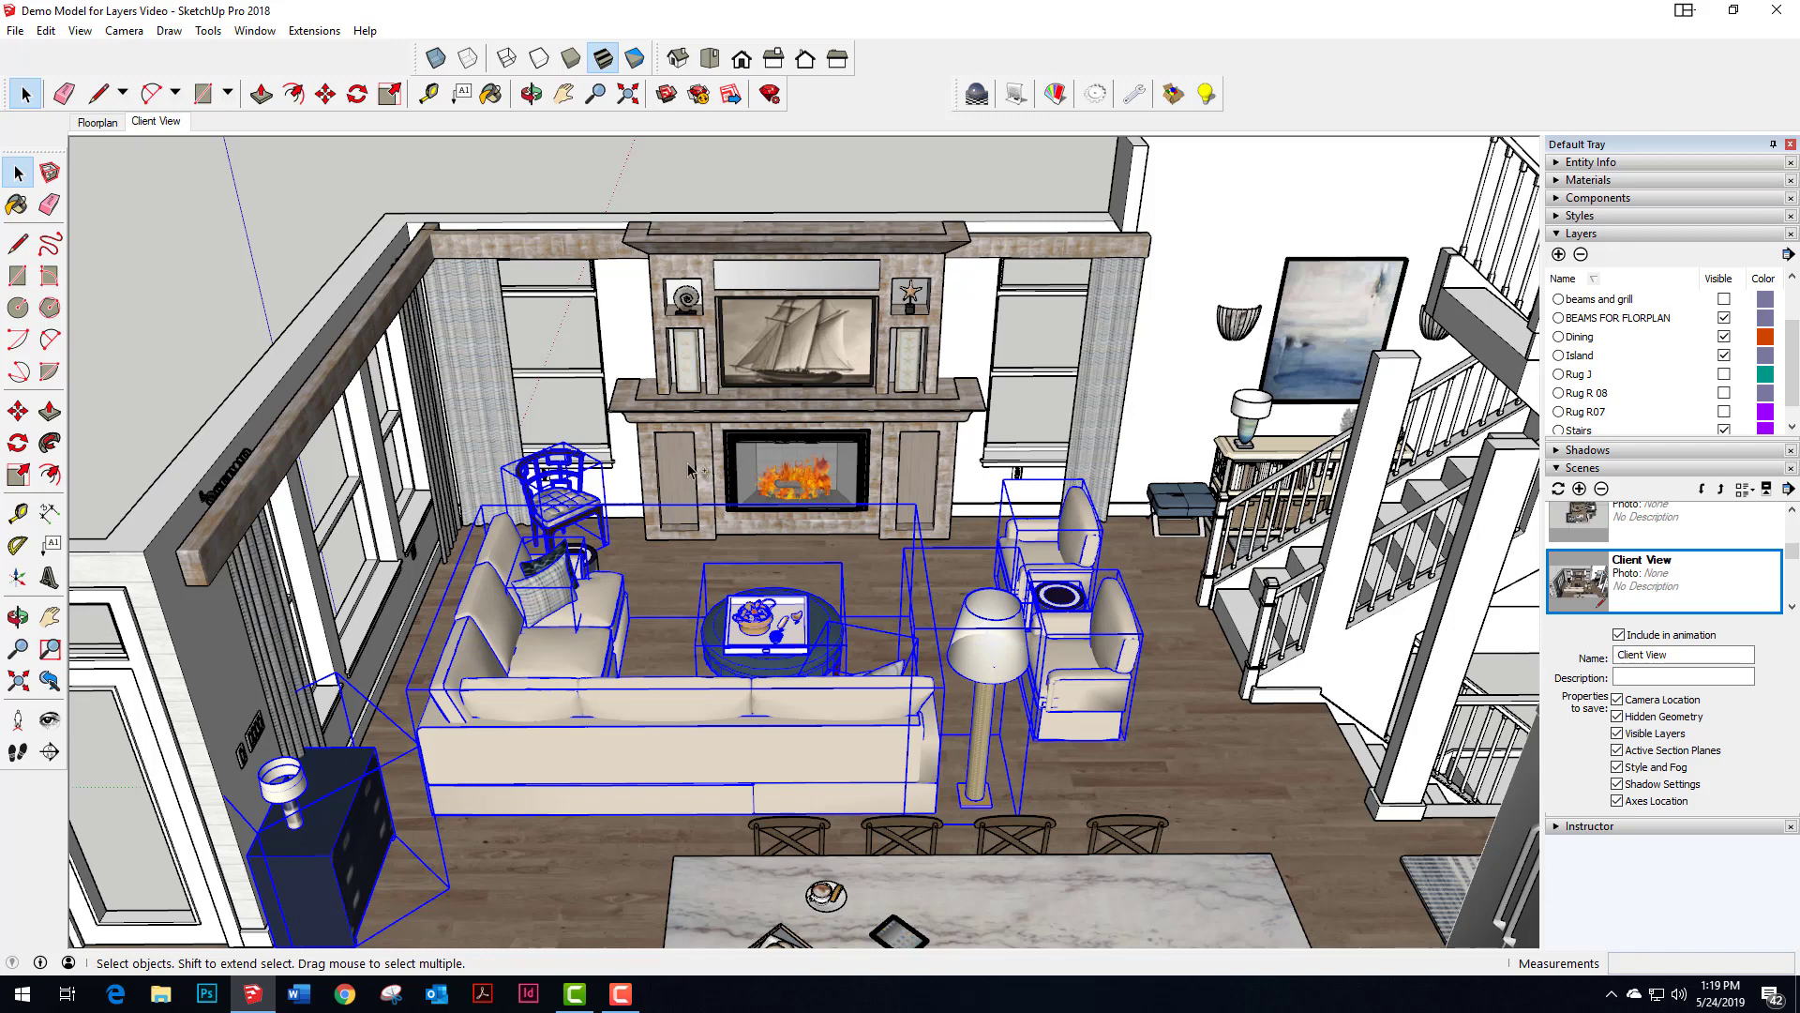
- Put the selected furniture on the AA LIVING ROOM layer via Entity Info and hide that layer
right_click(766, 623)
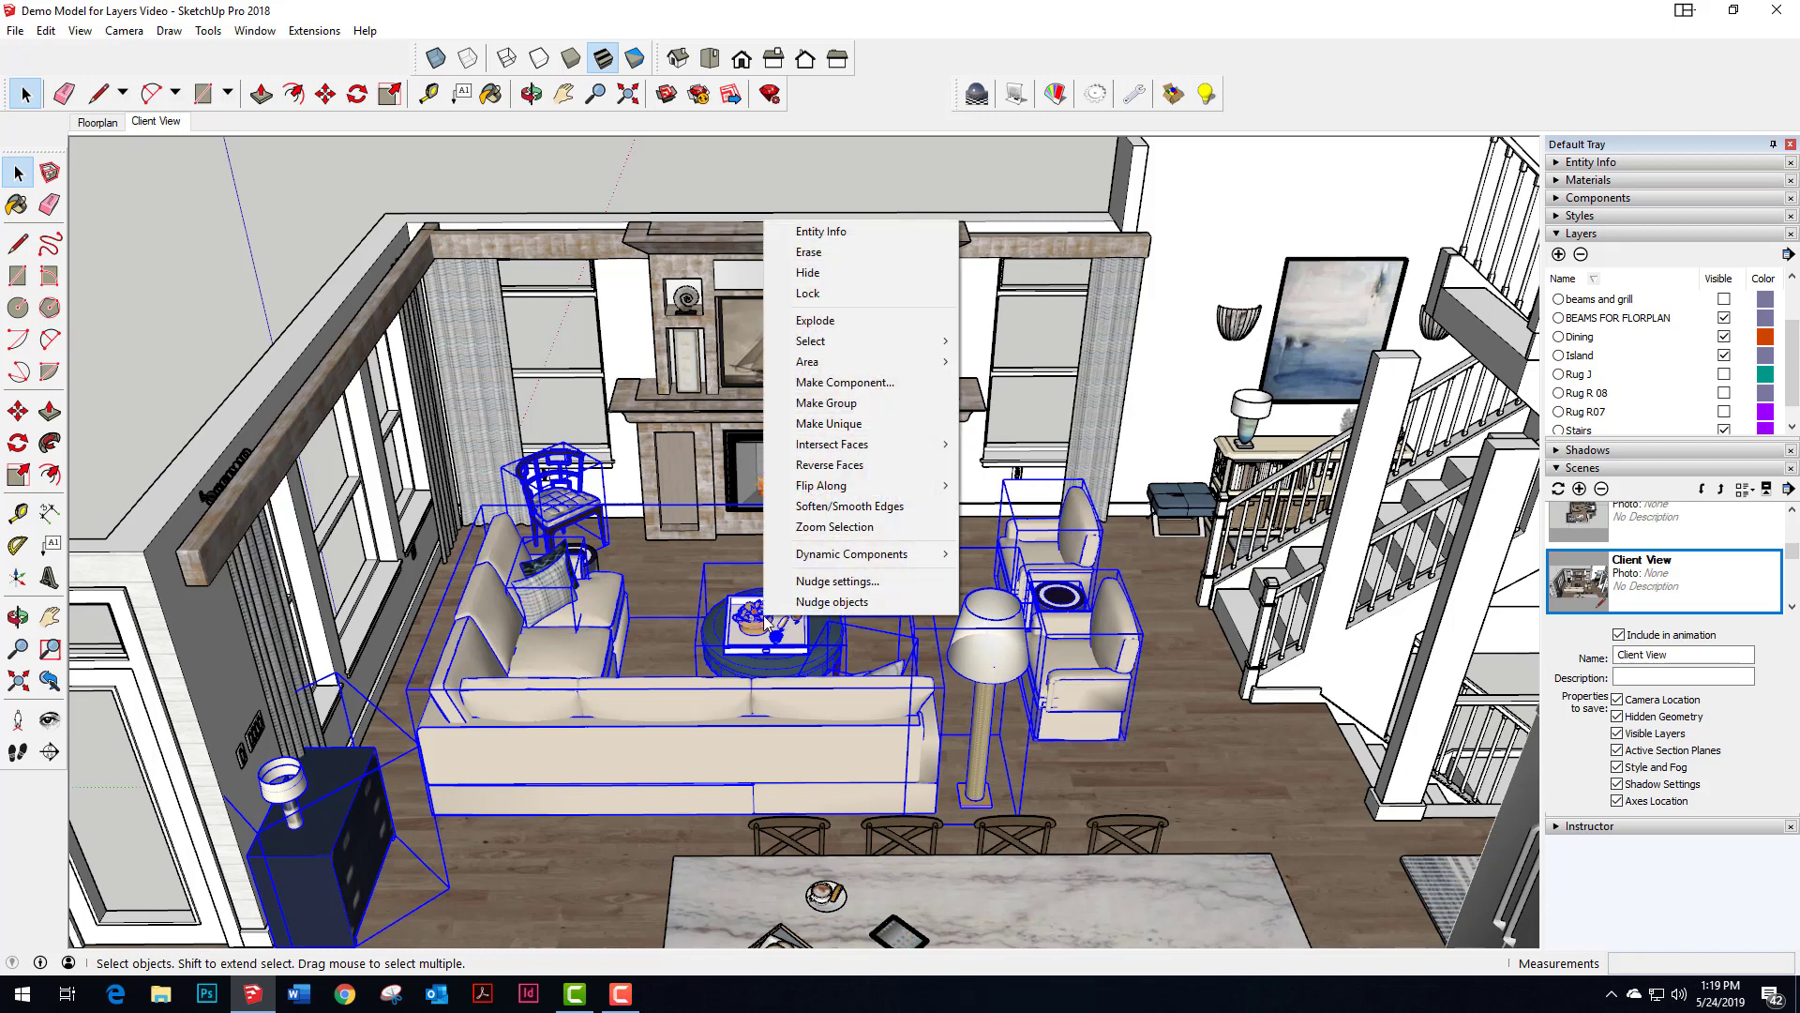
left_click(858, 232)
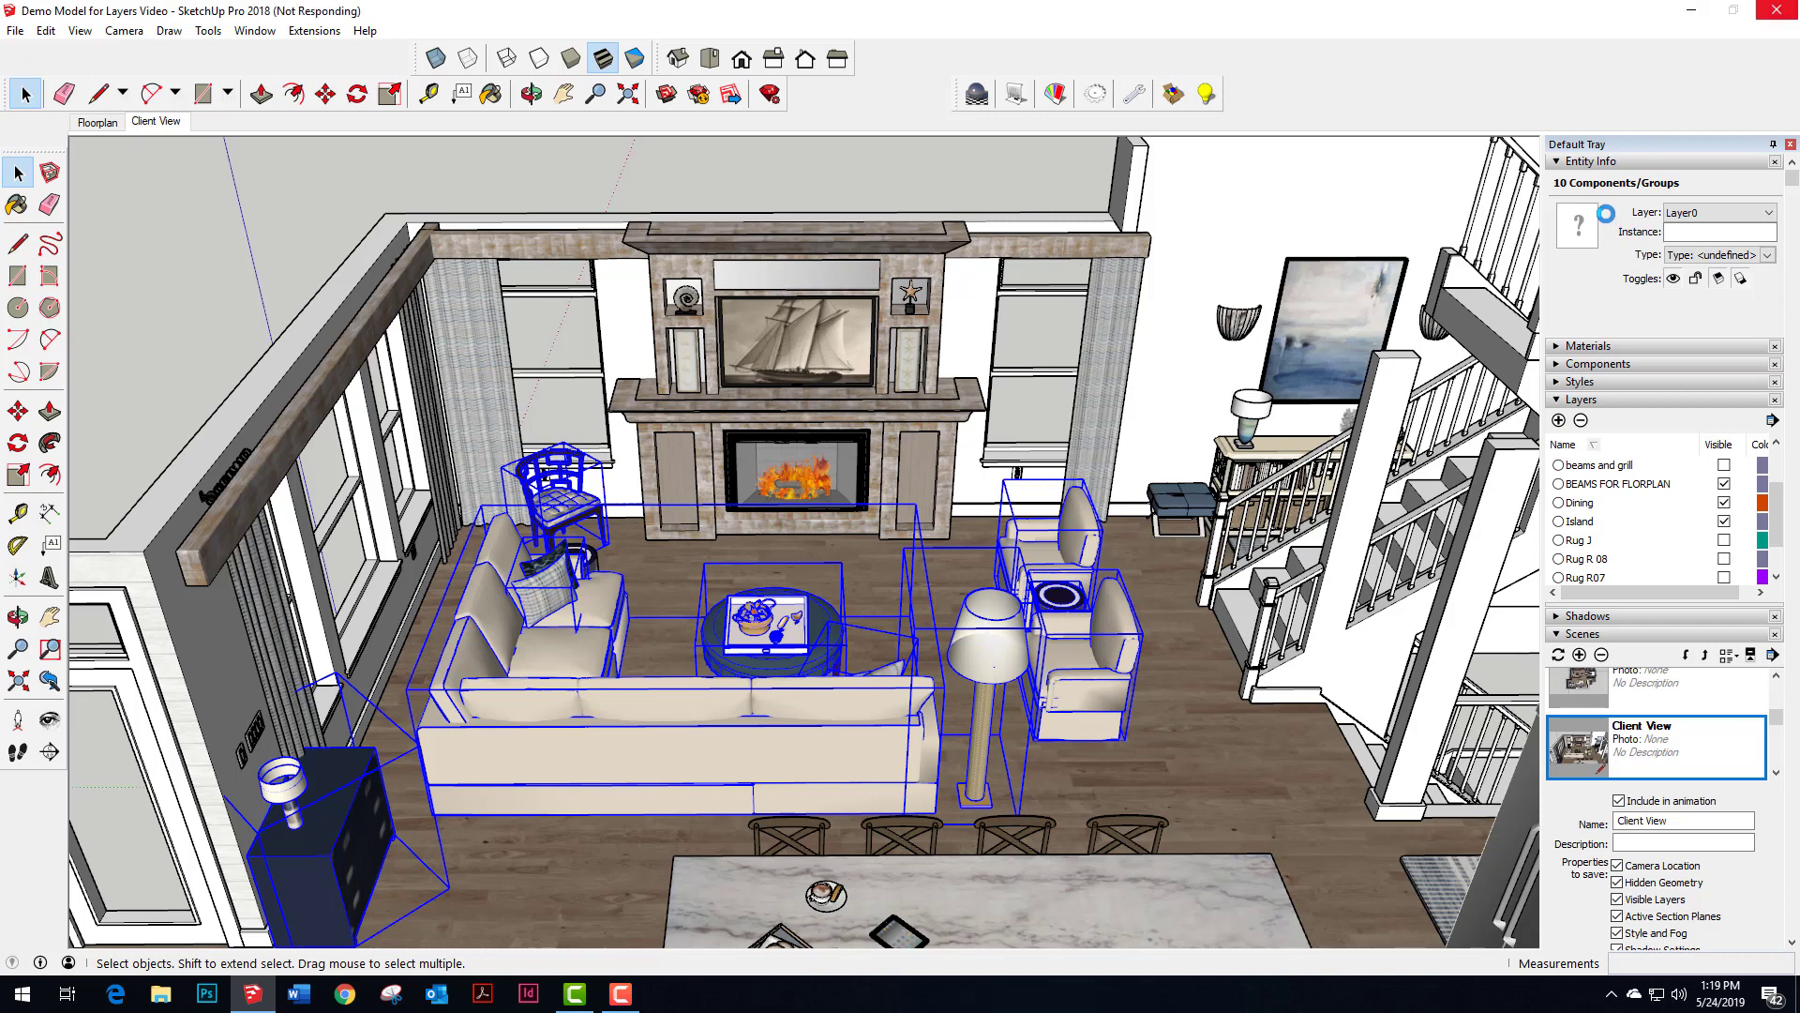
left_click(1769, 214)
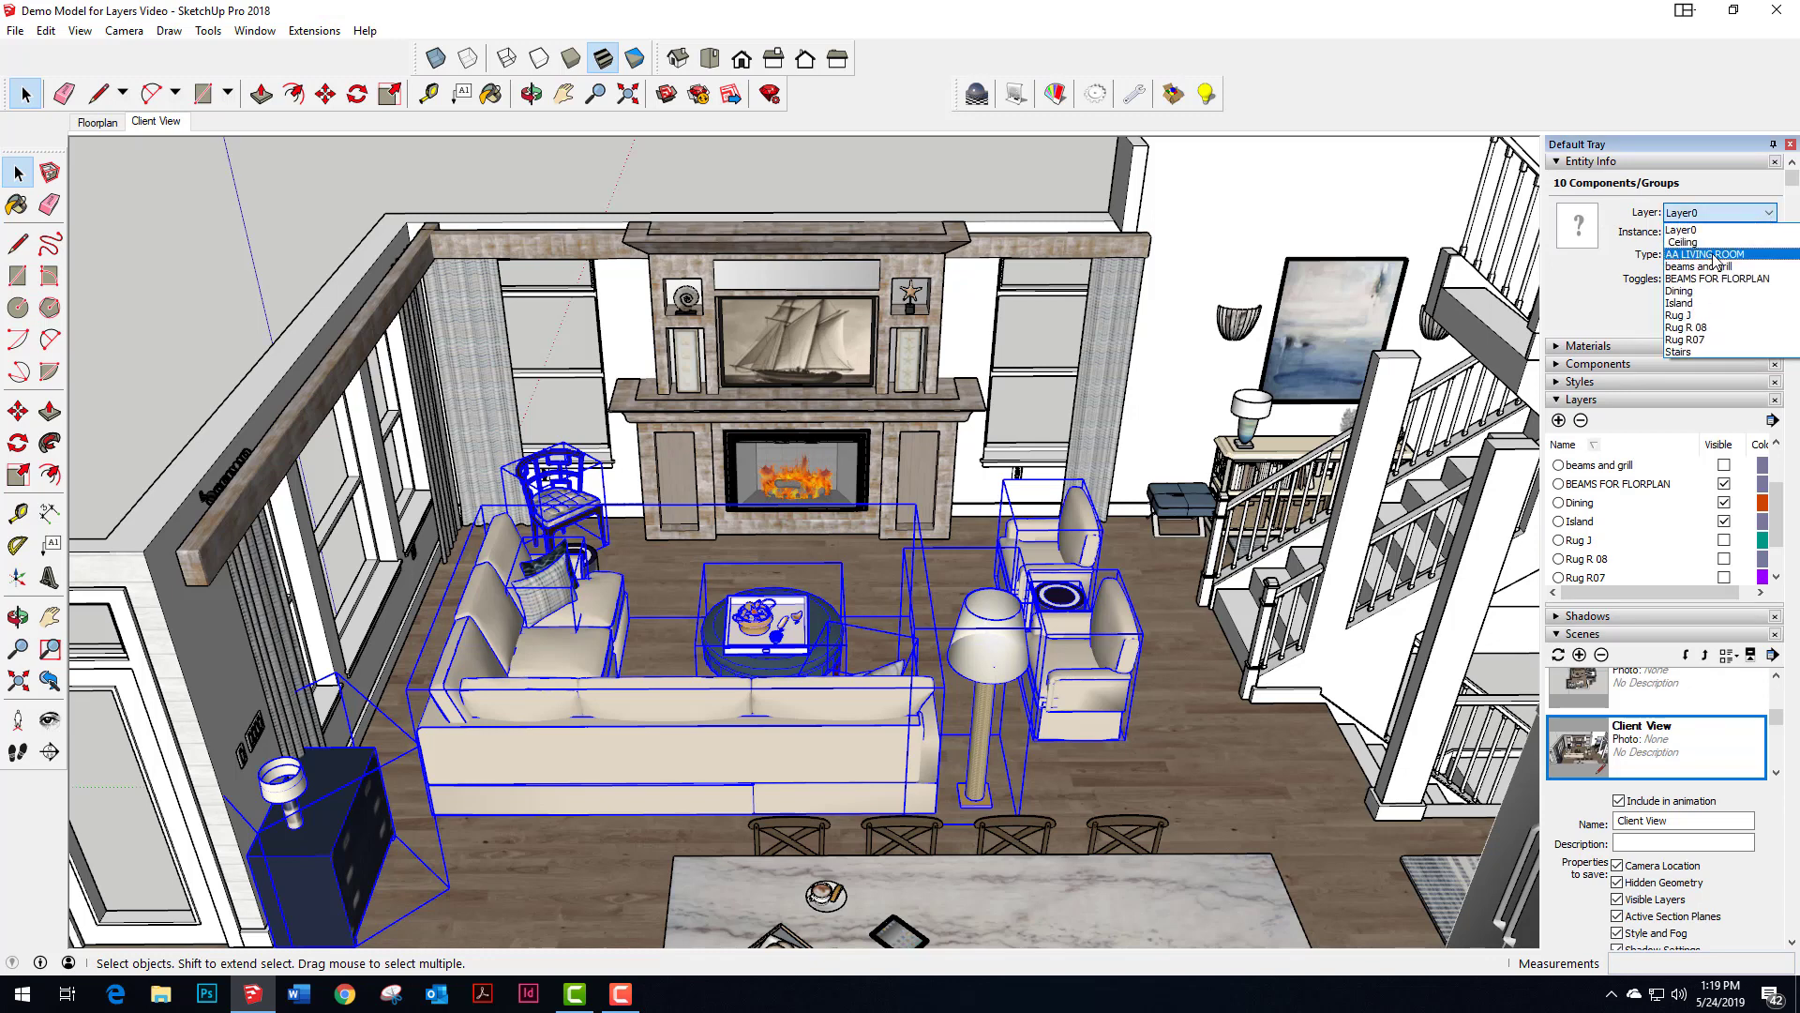
left_click(1712, 255)
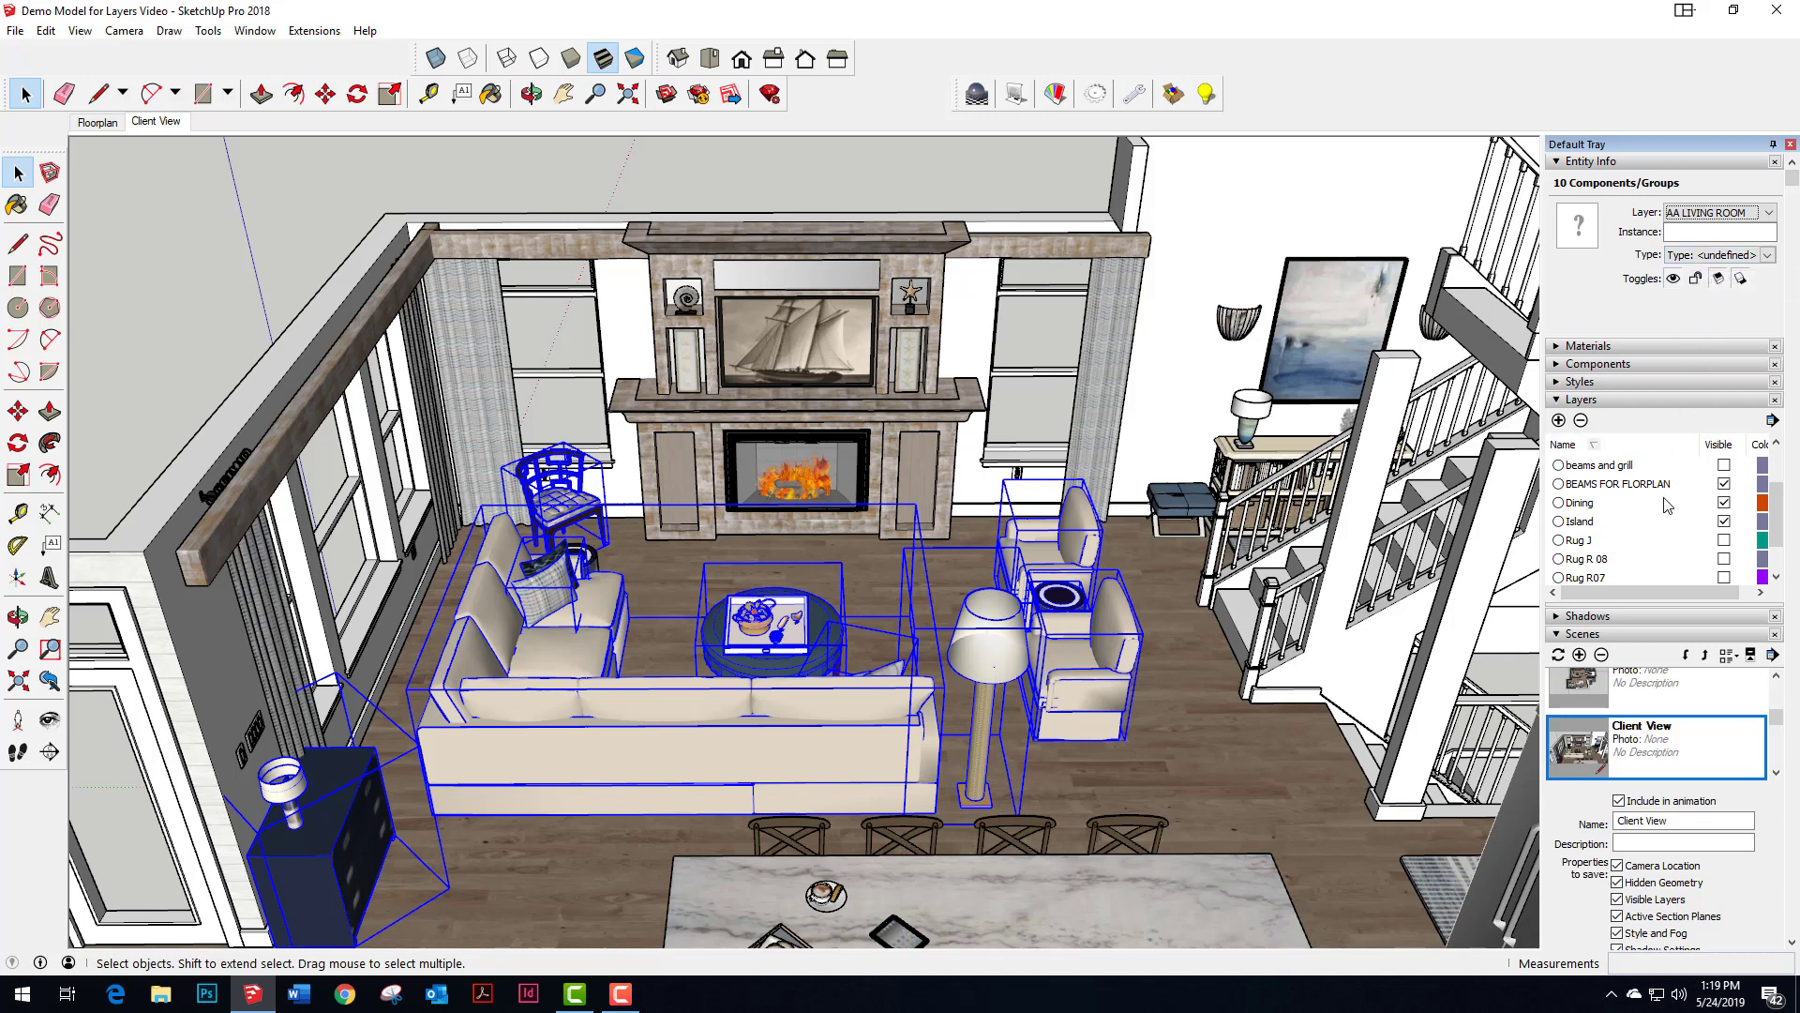
scroll(1667, 497, "down", 1)
scroll(1657, 472, "up", 1)
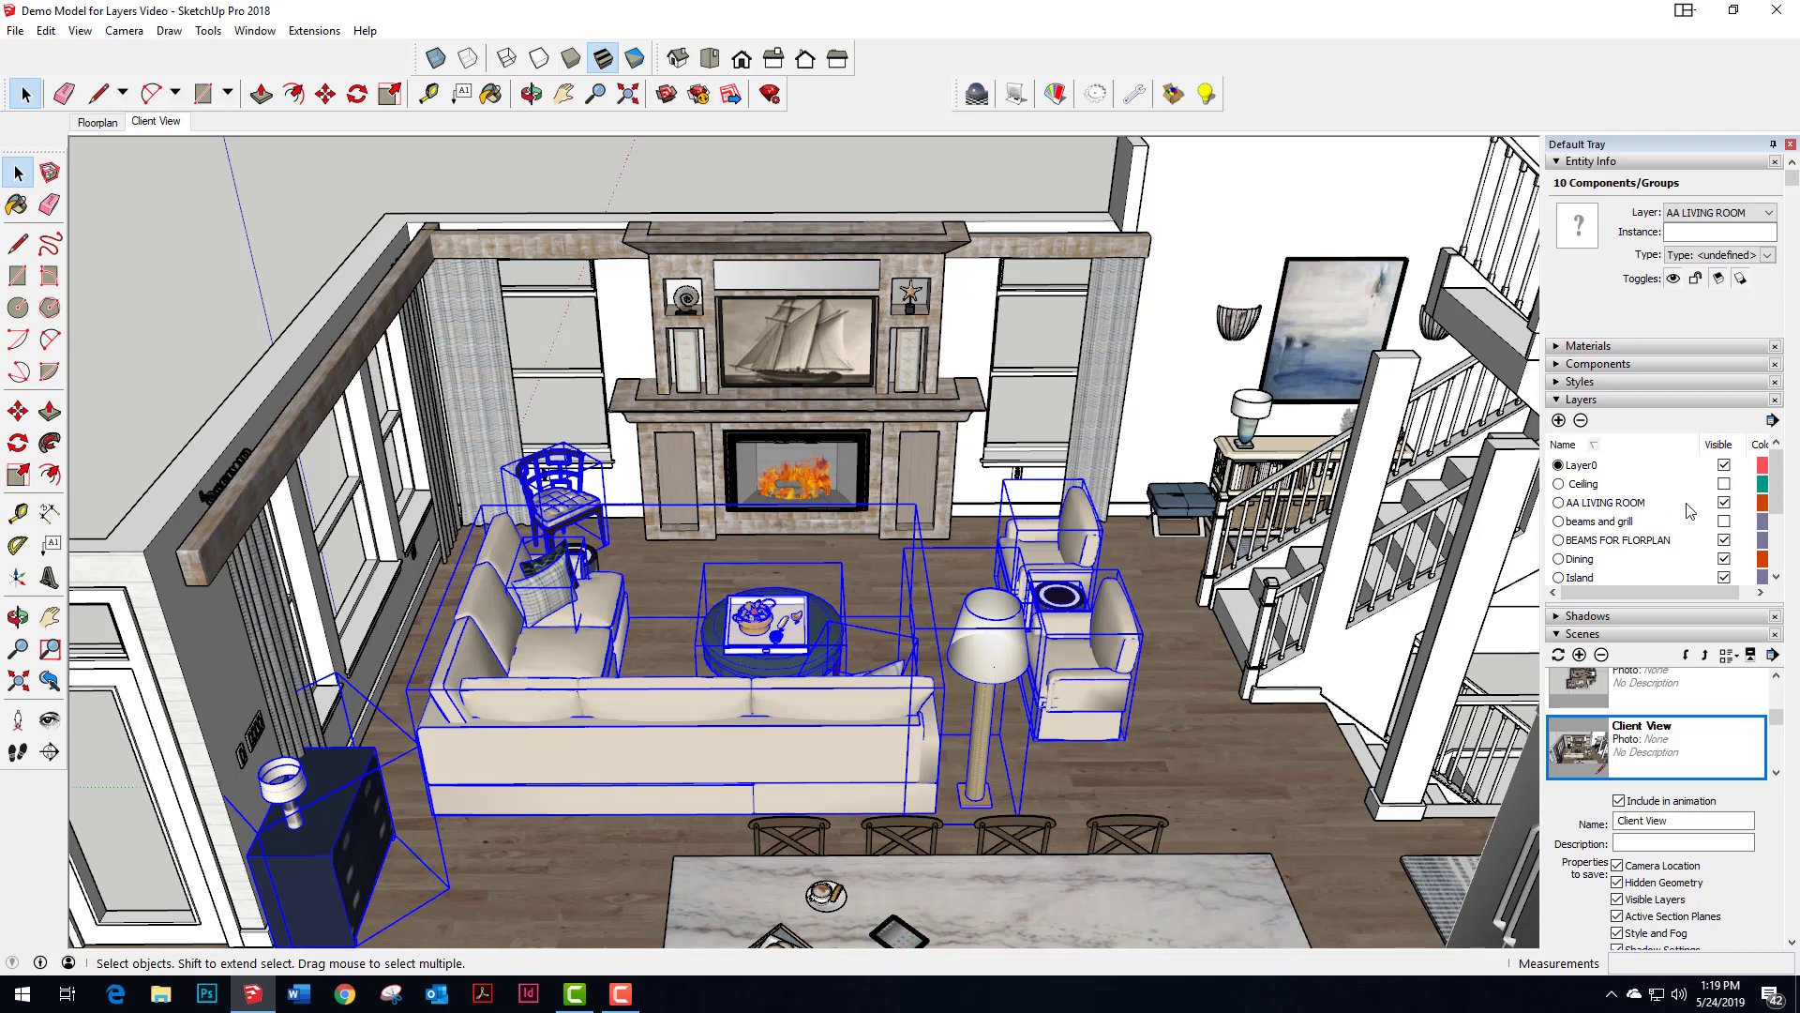
left_click(1724, 504)
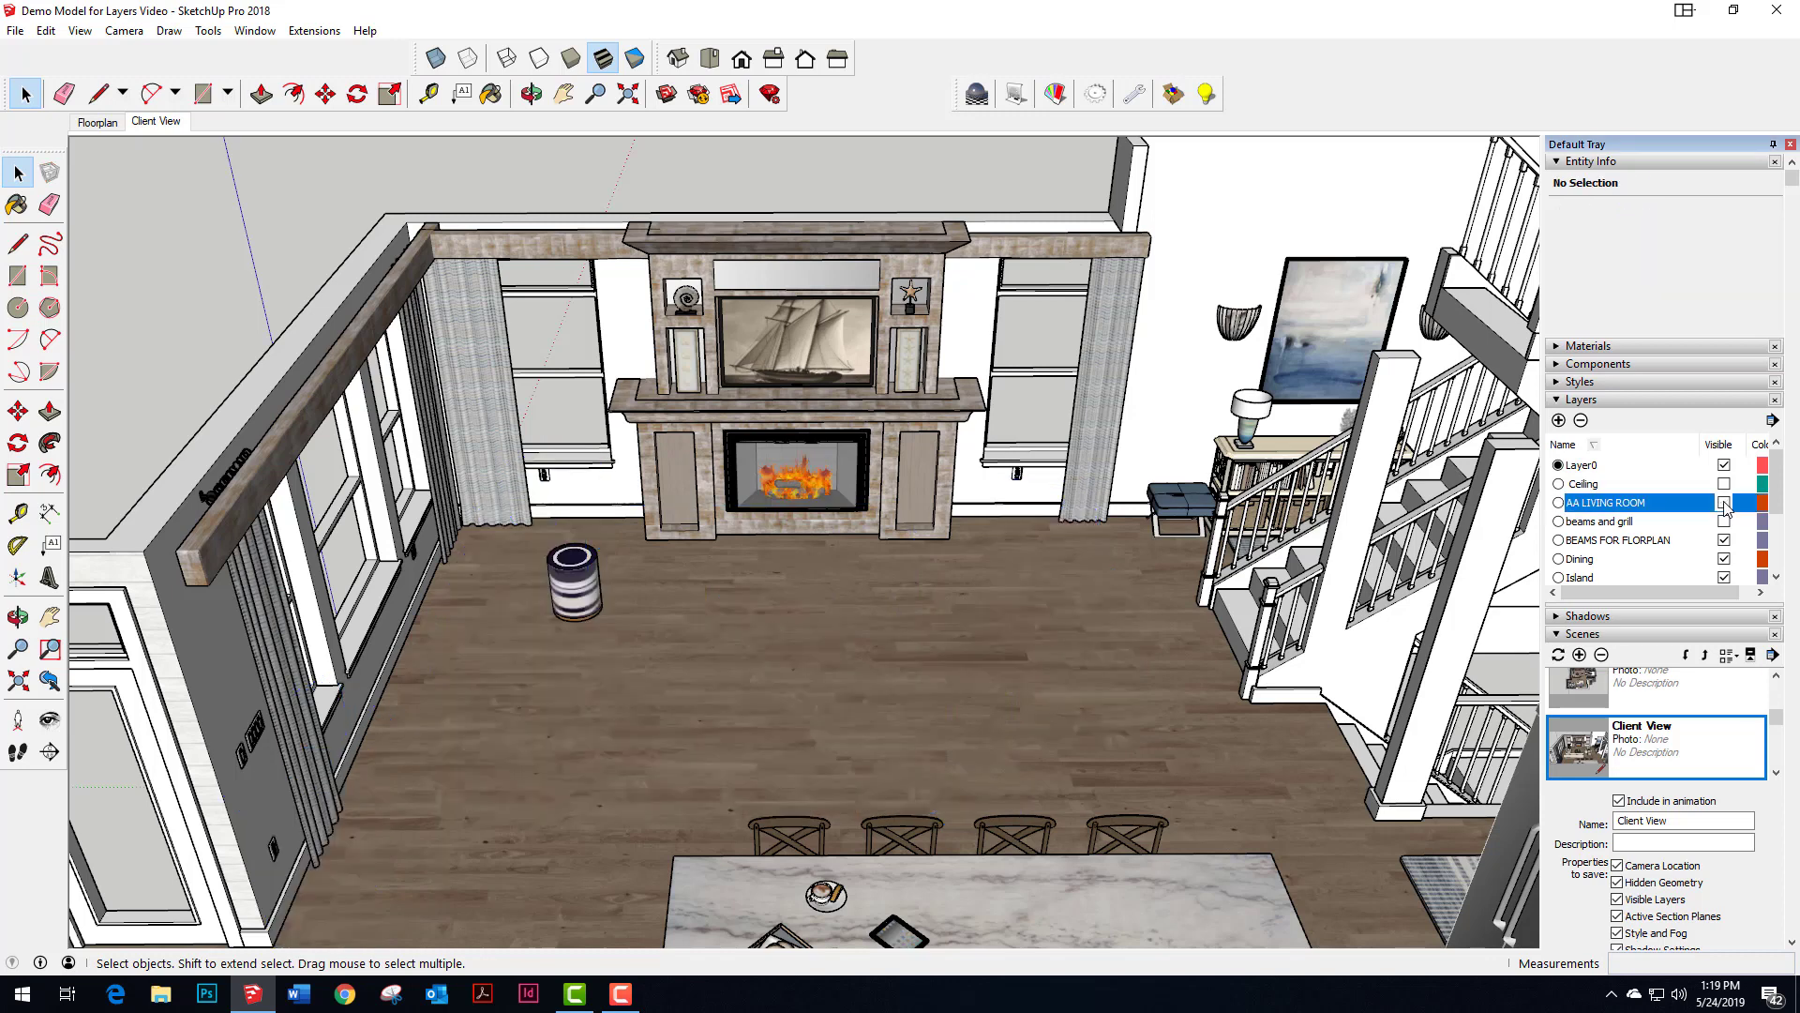
- Move the paint can onto the AA LIVING ROOM layer as well
left_click(579, 588)
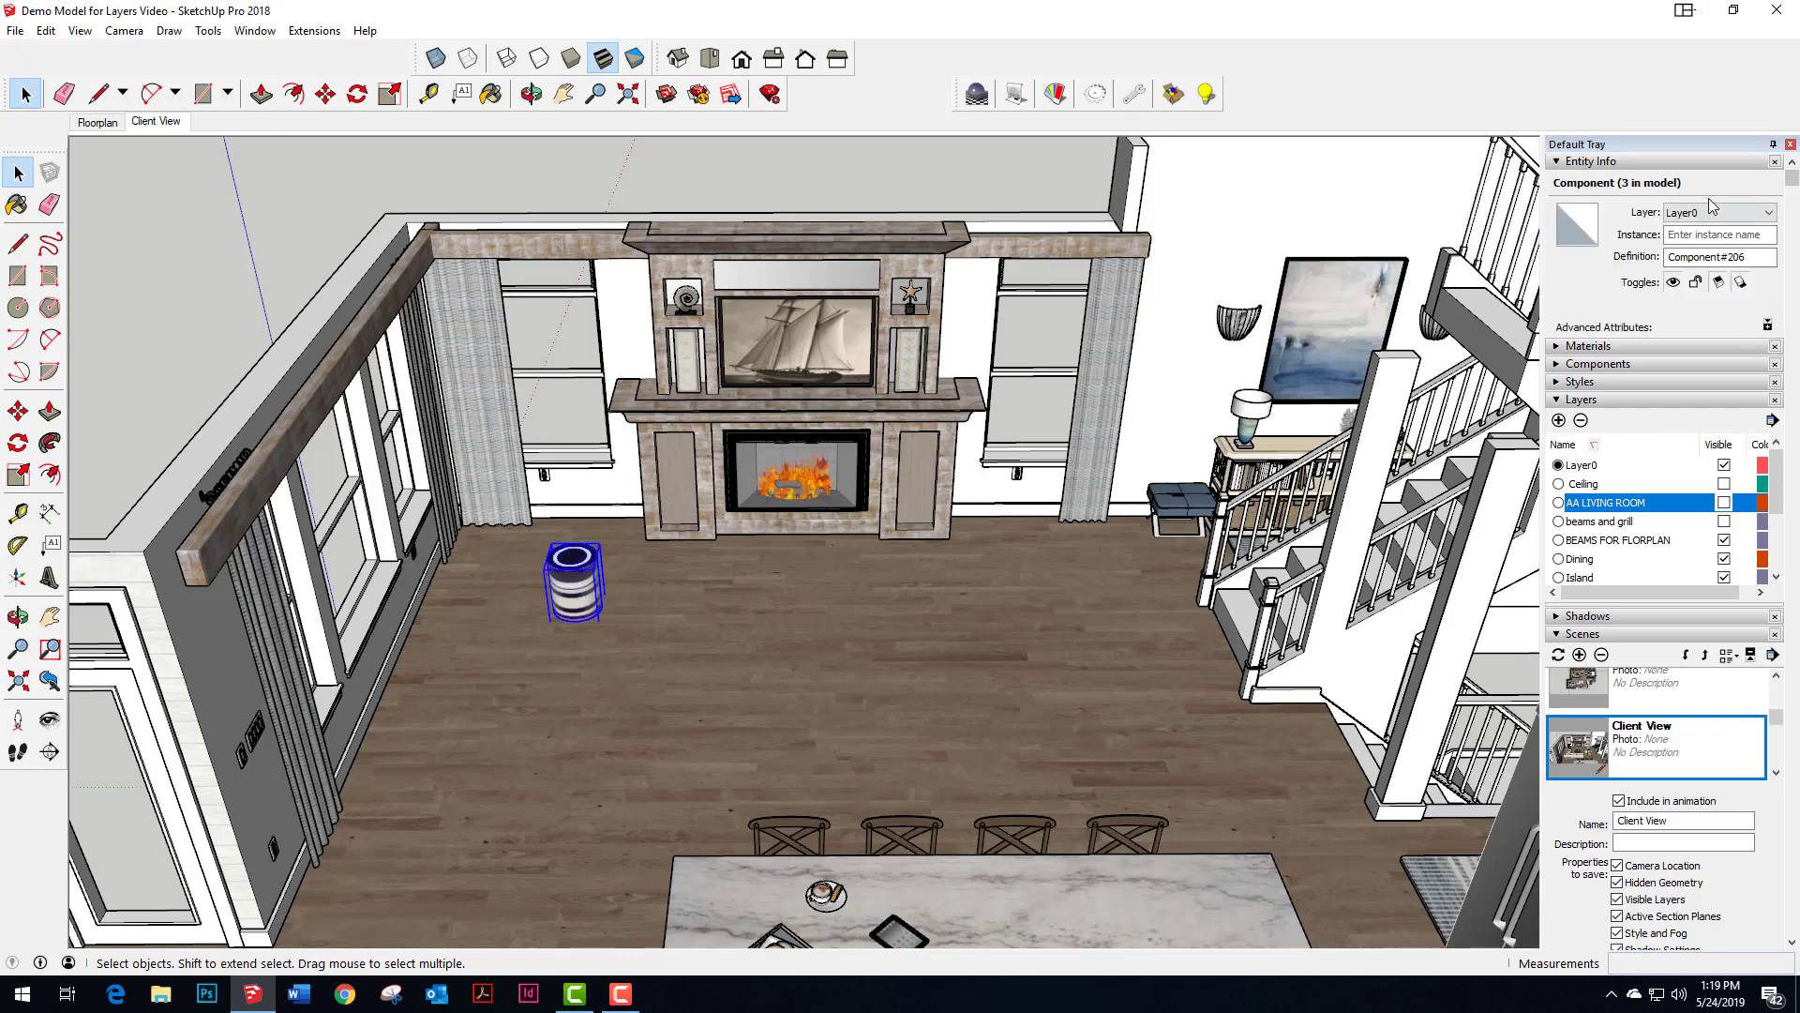
left_click(1771, 213)
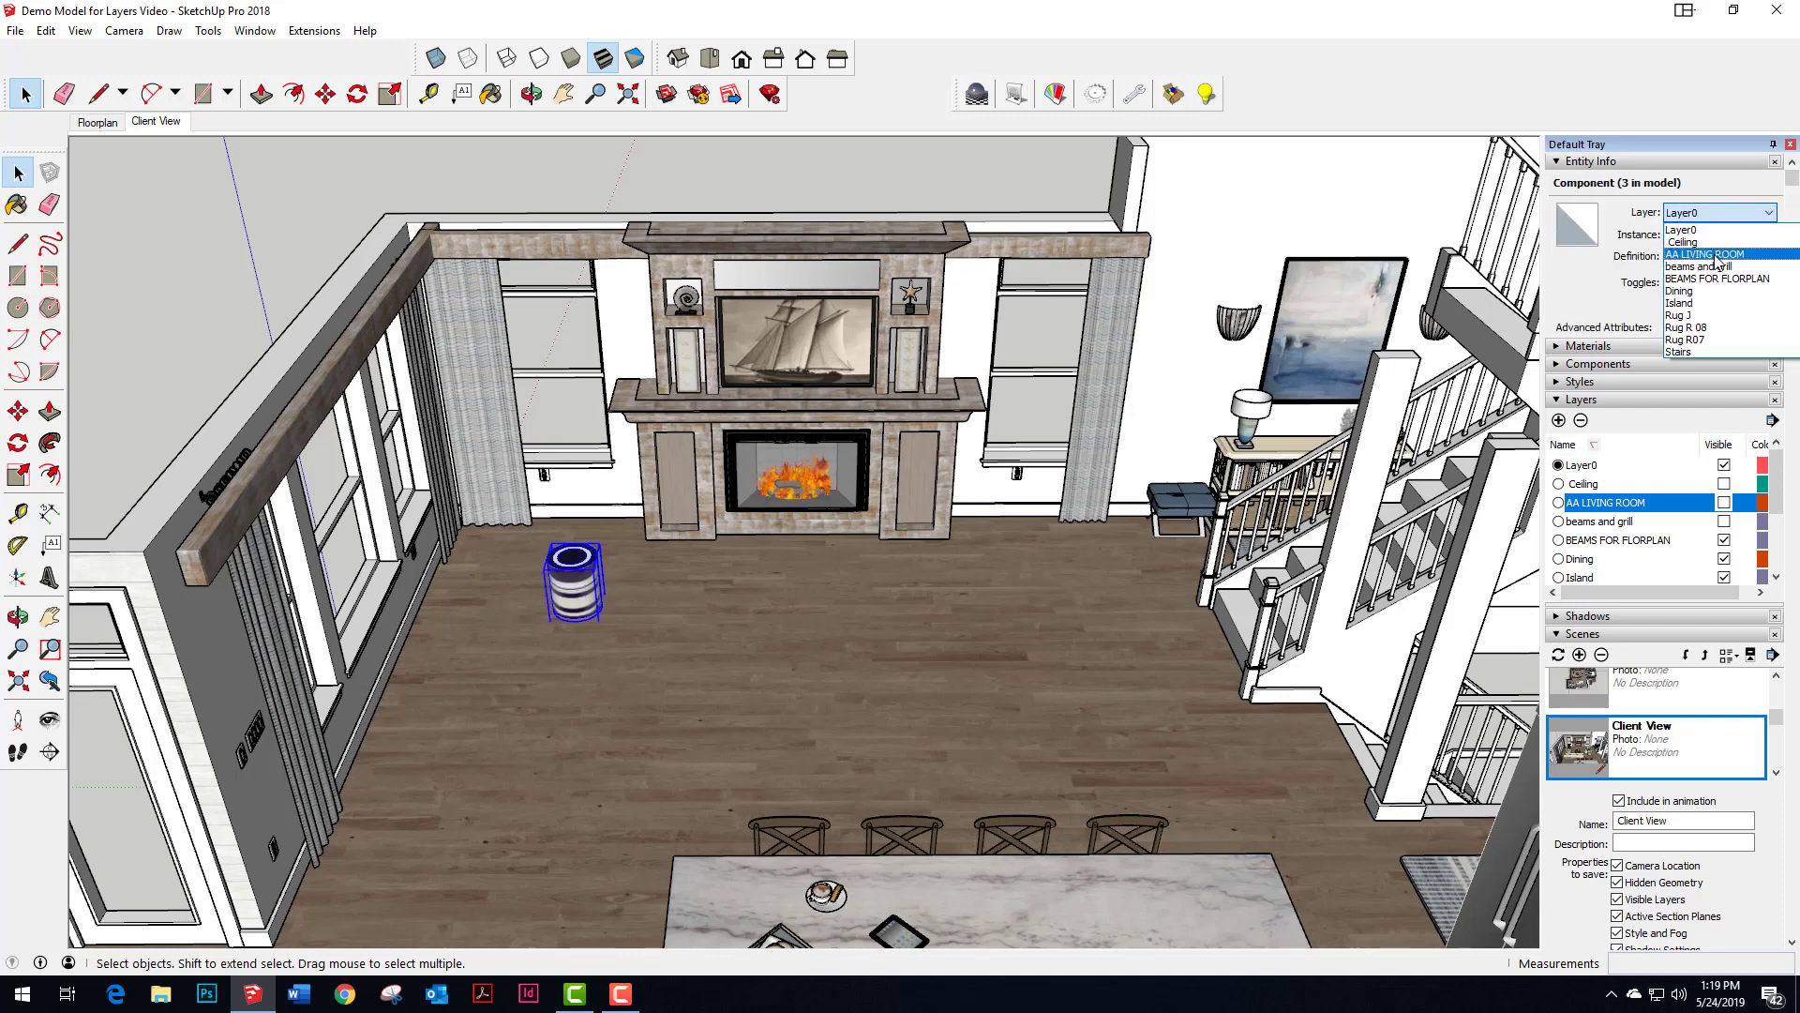
left_click(1716, 254)
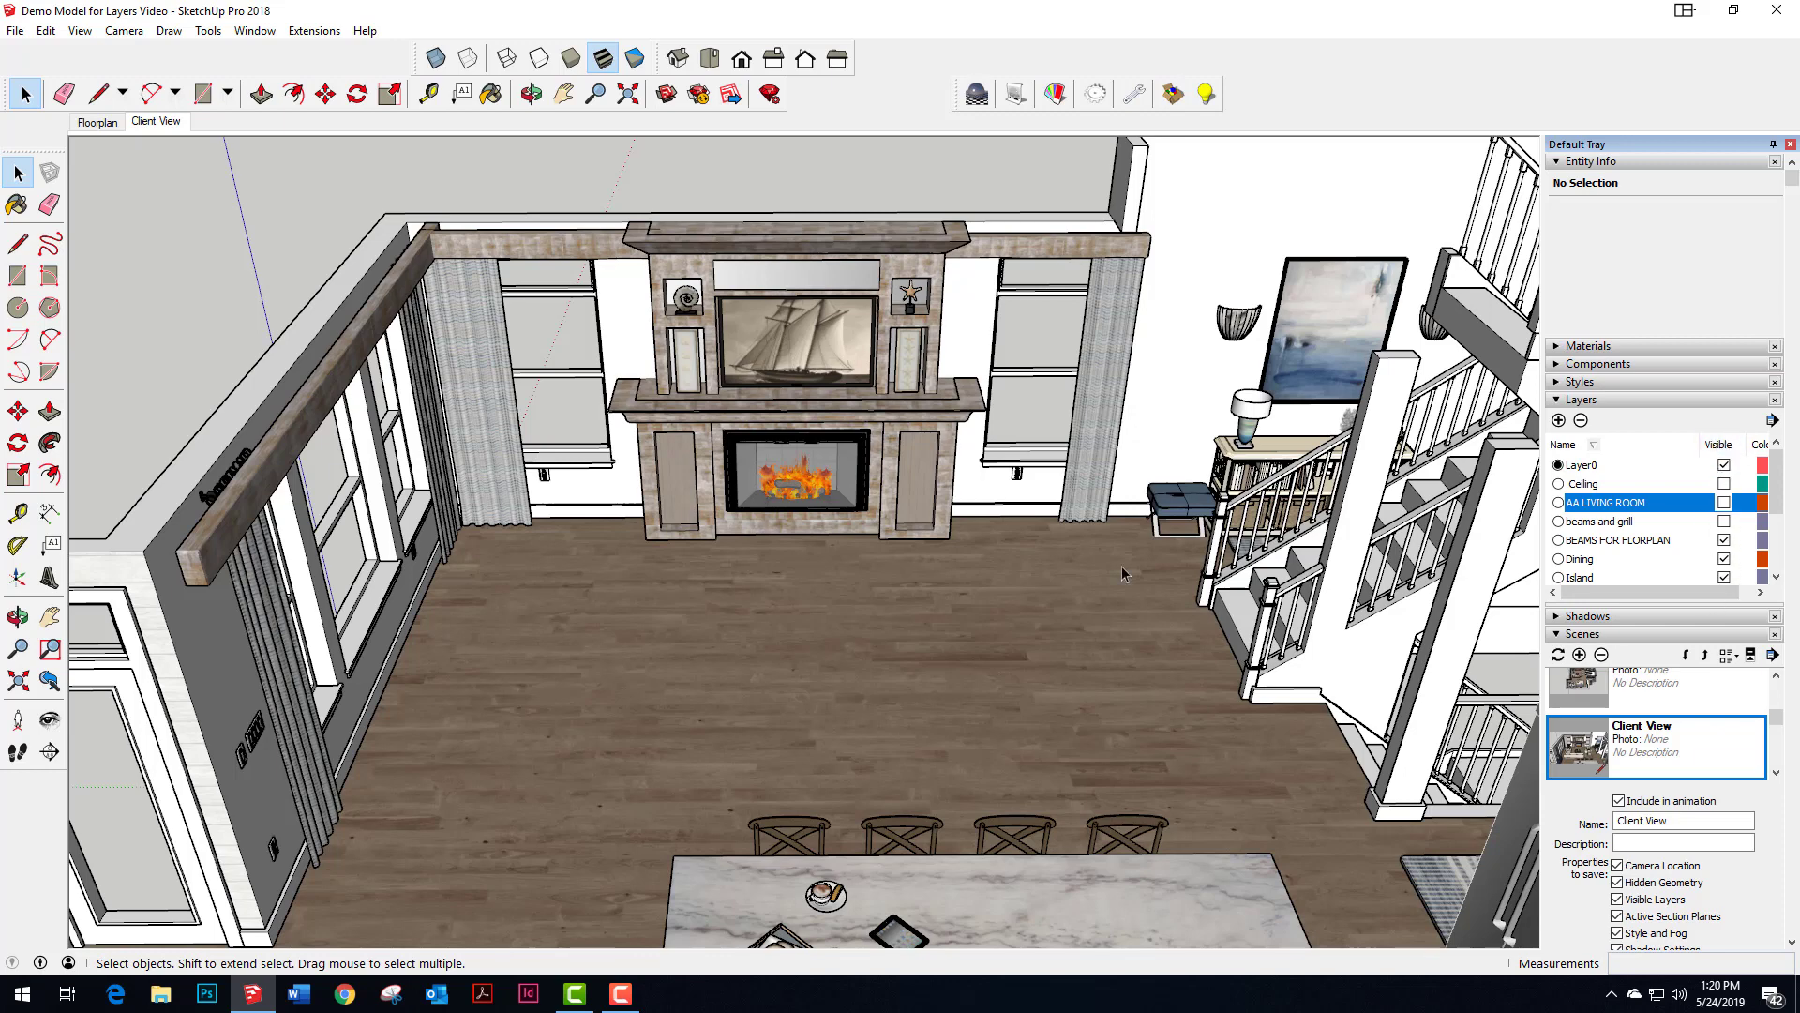
- Show the AA LIVING ROOM layer to check its layout, then hide it again
left_click(1725, 504)
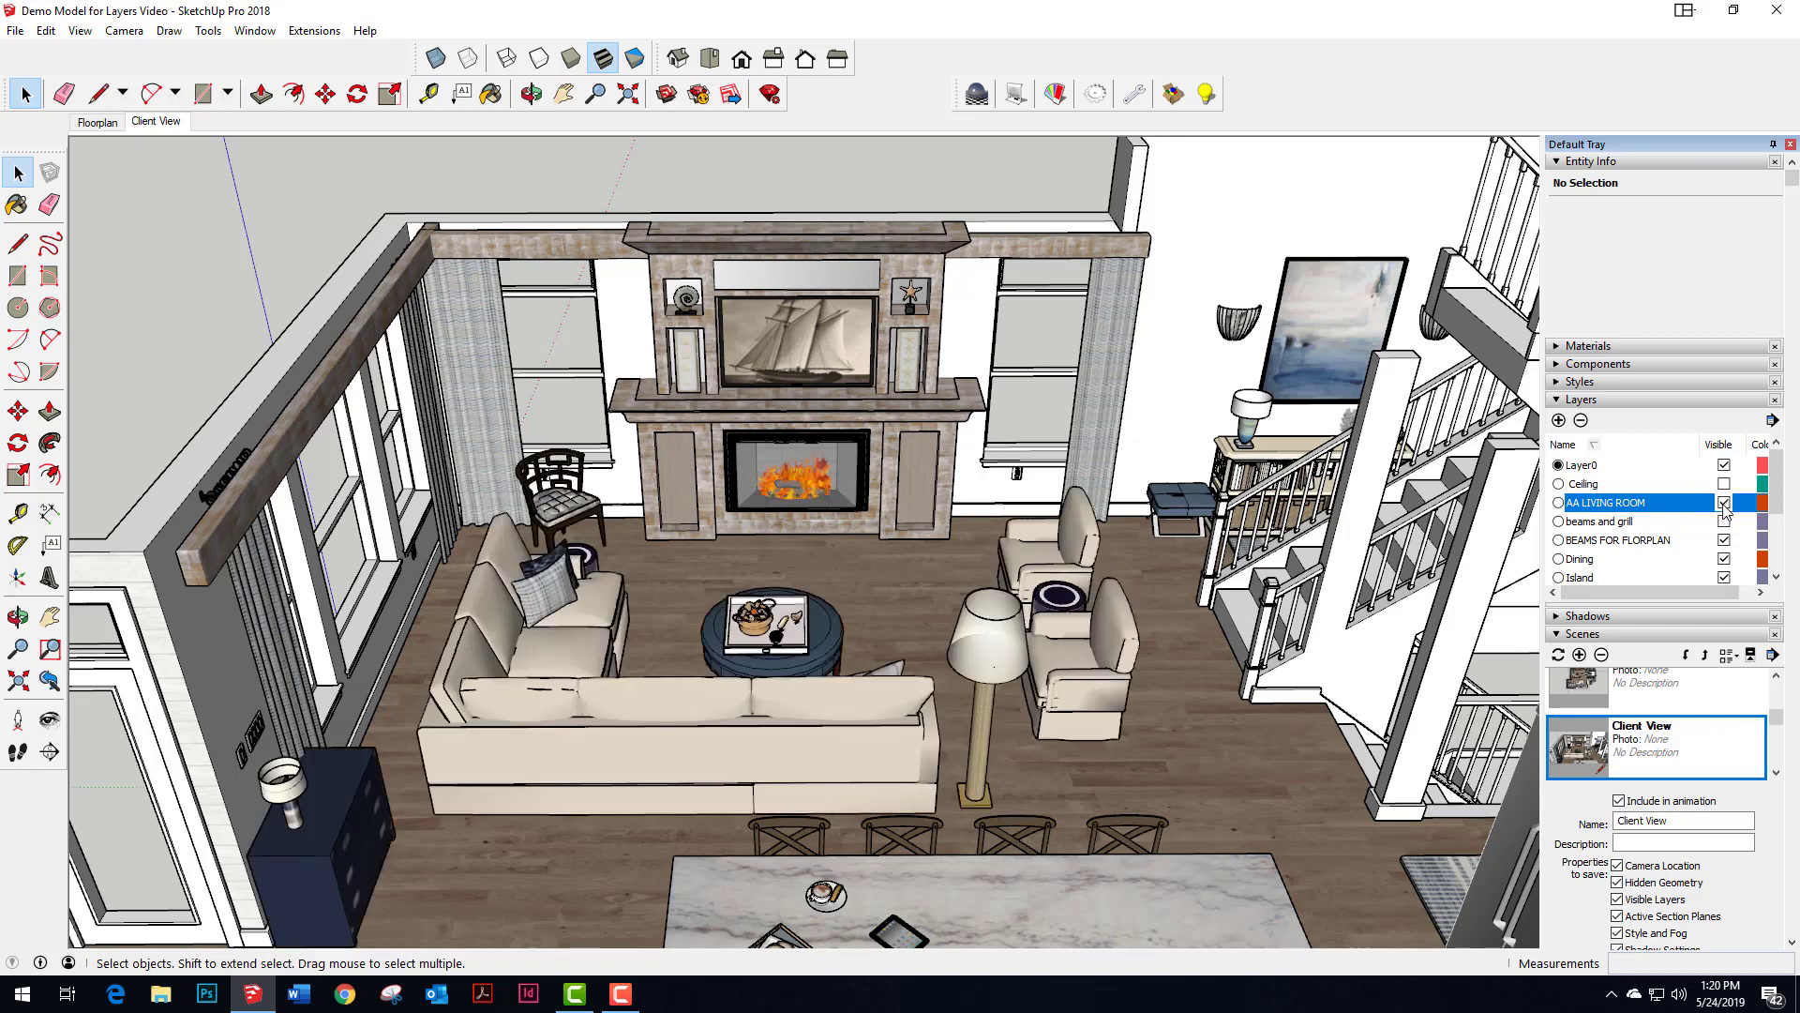
left_click(1724, 504)
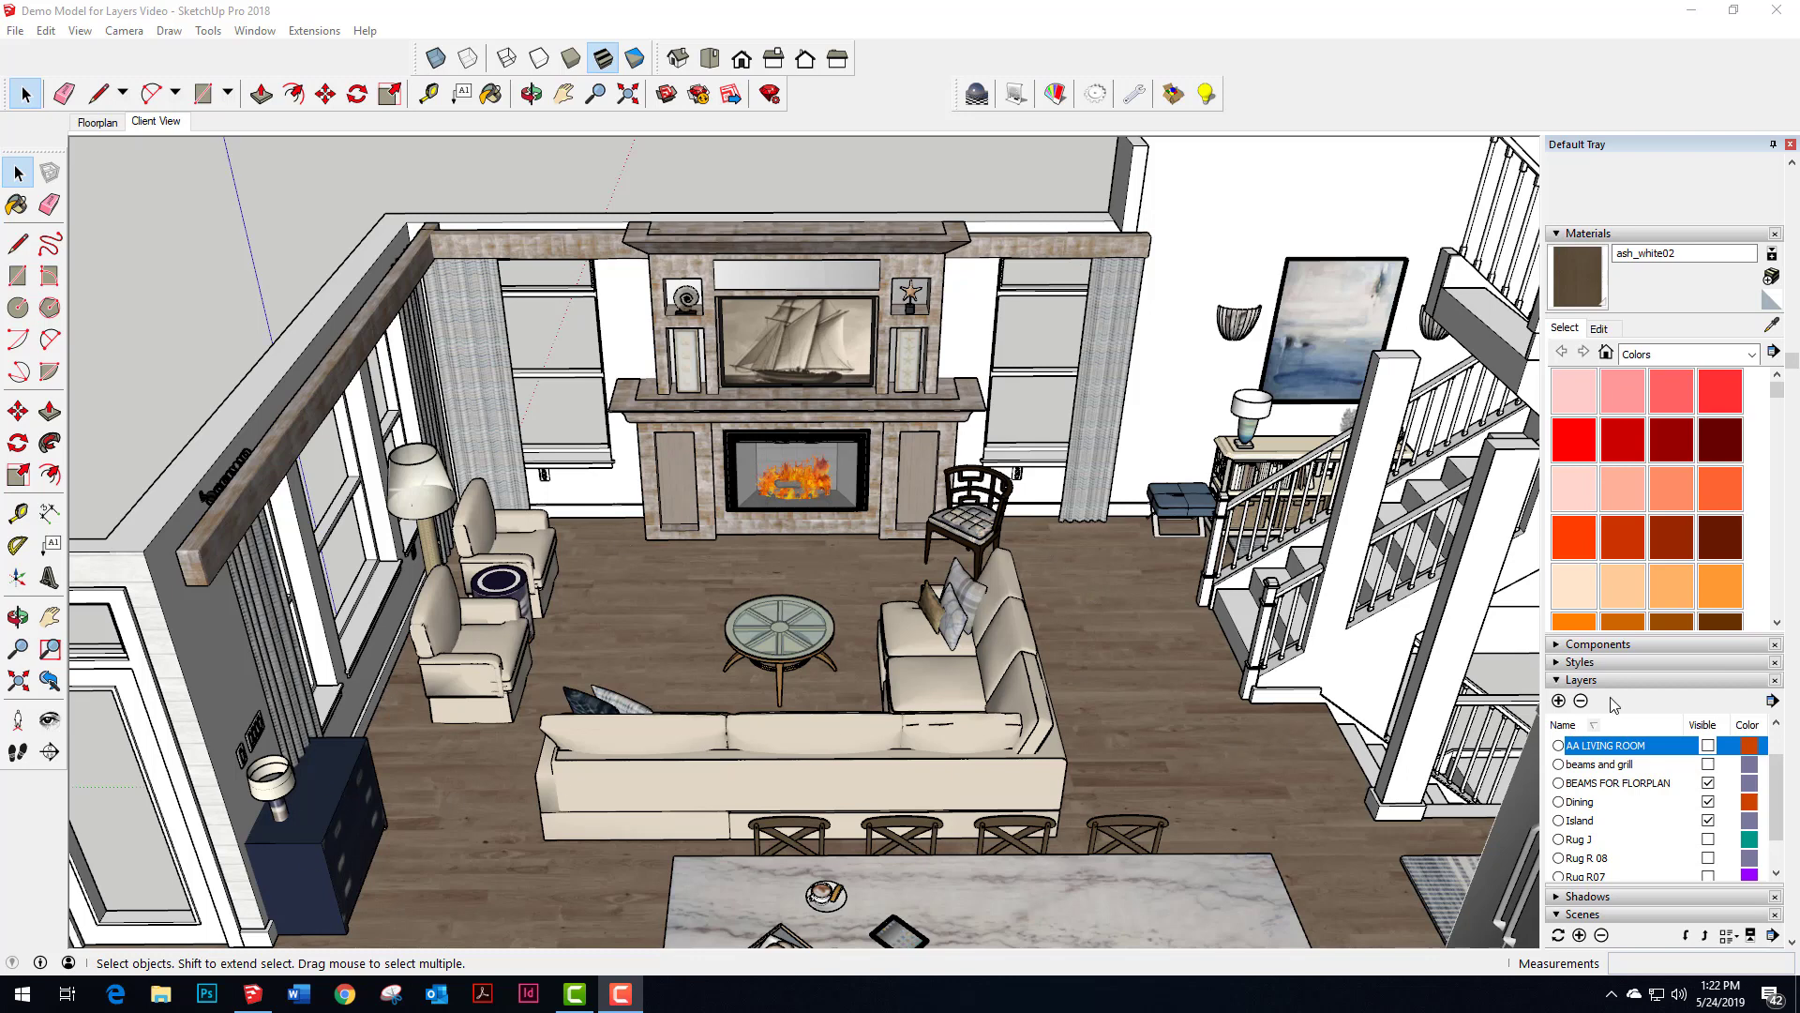
- Add a new layer named BB LIVING ROOM to the Layers list
scroll(1617, 699, "down", 2)
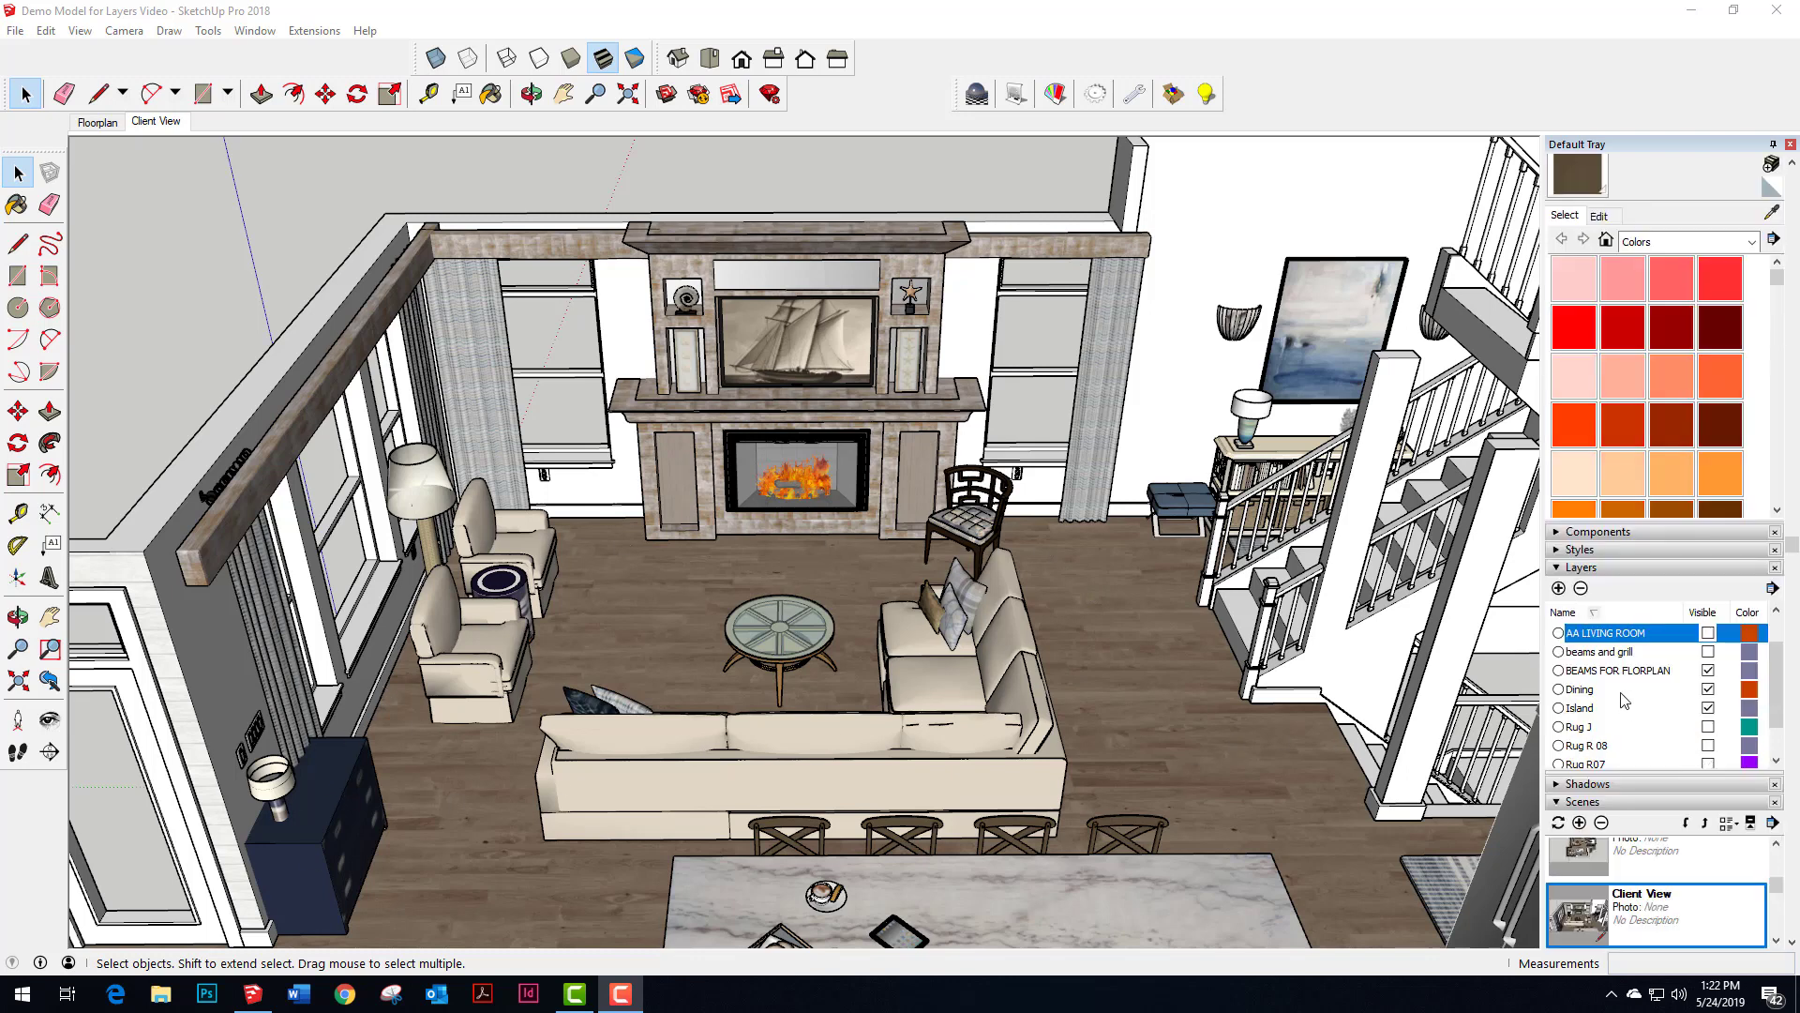
left_click(1559, 588)
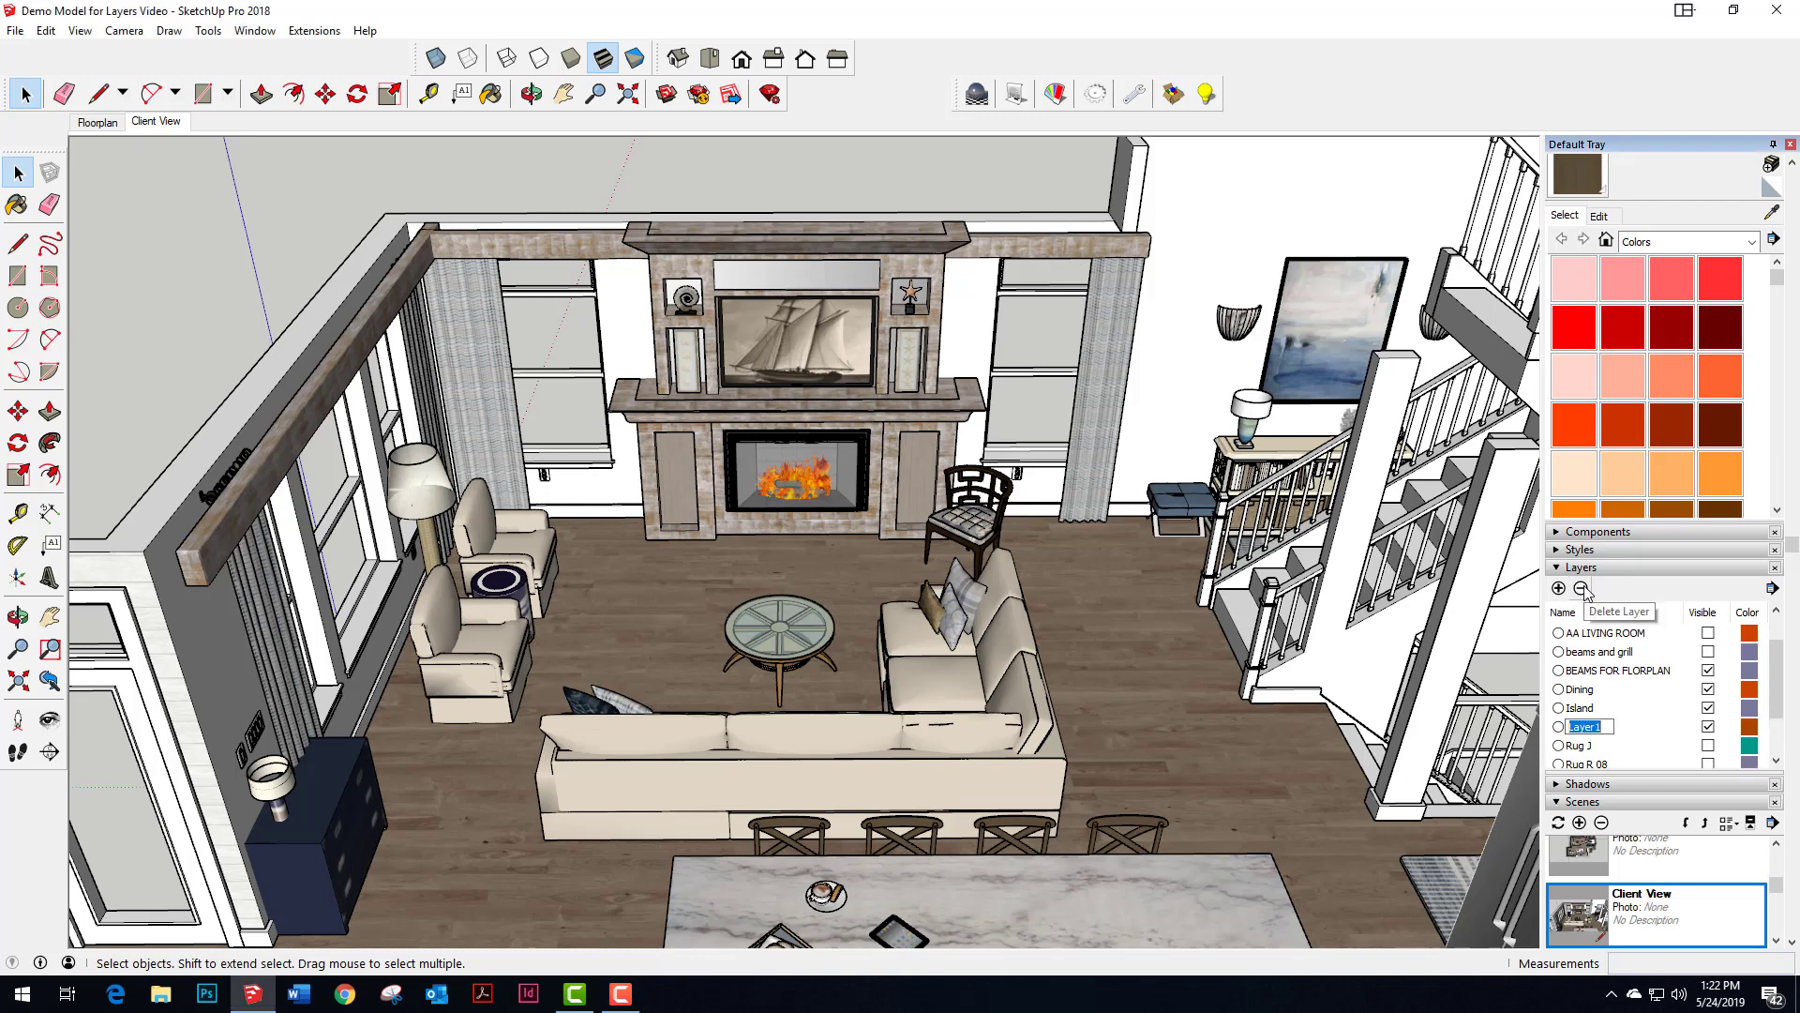
type("bb")
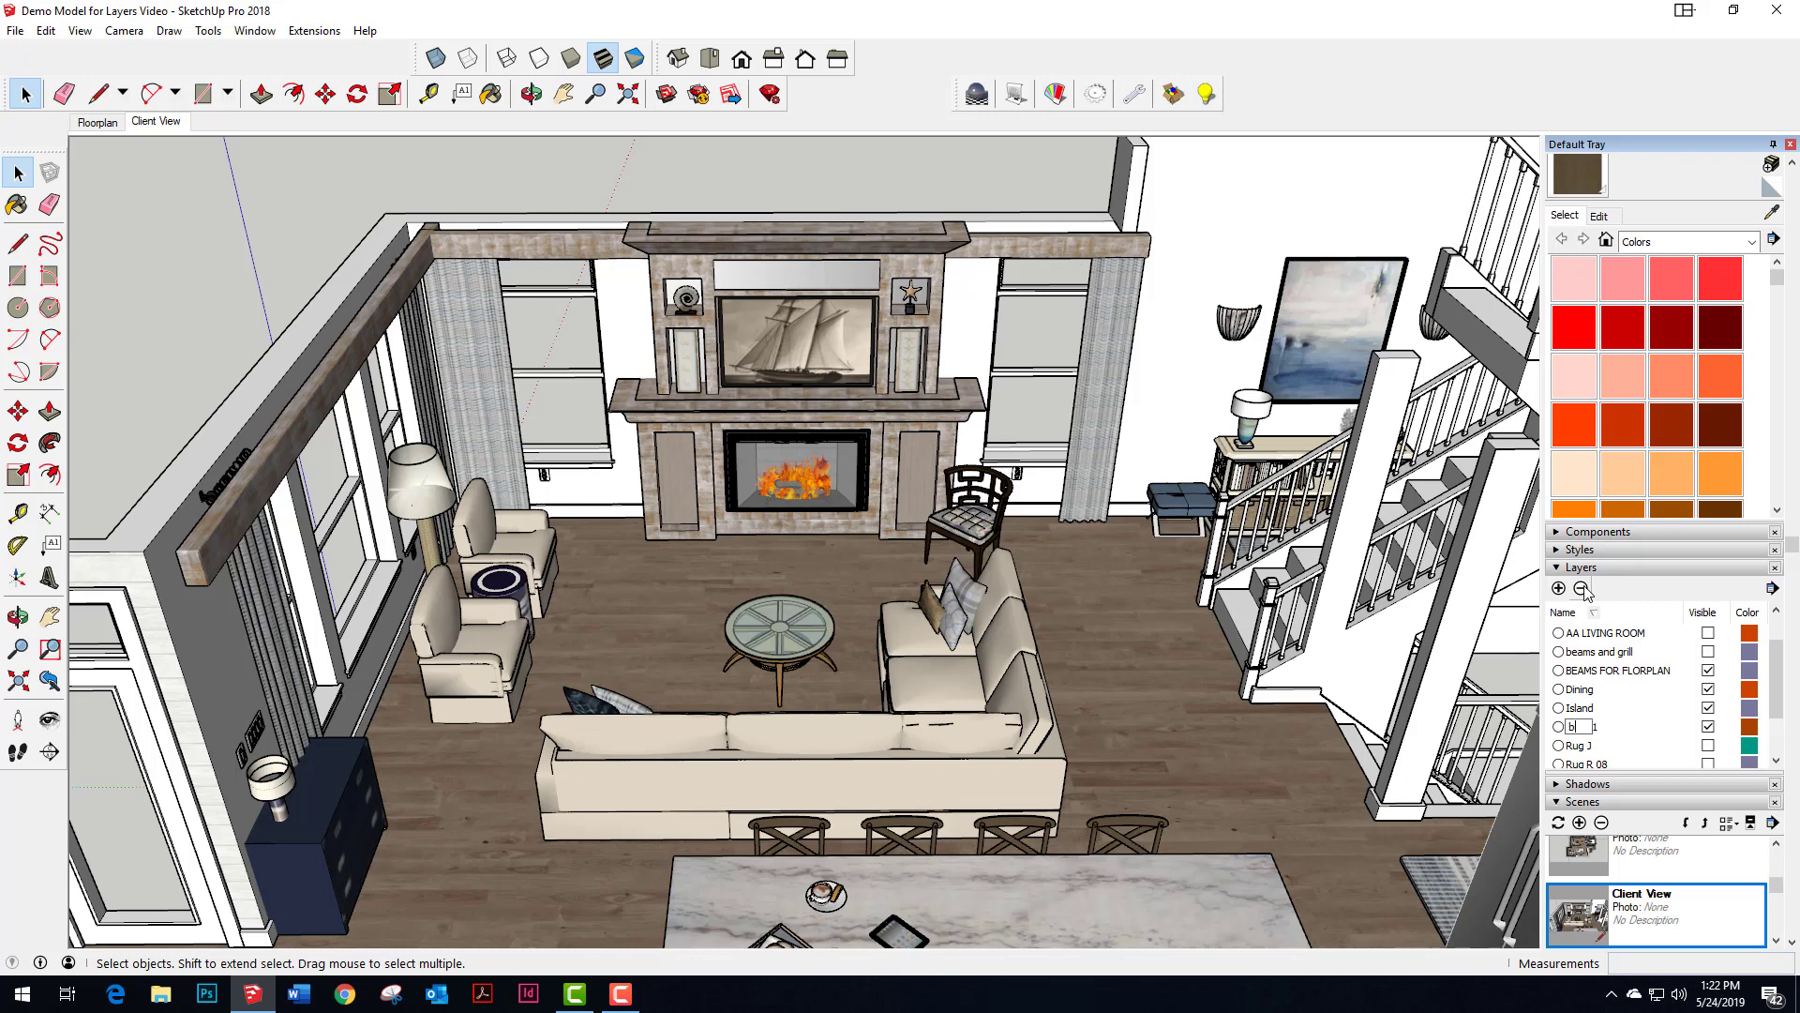
type("LIVING ROOM")
left_click(1232, 687)
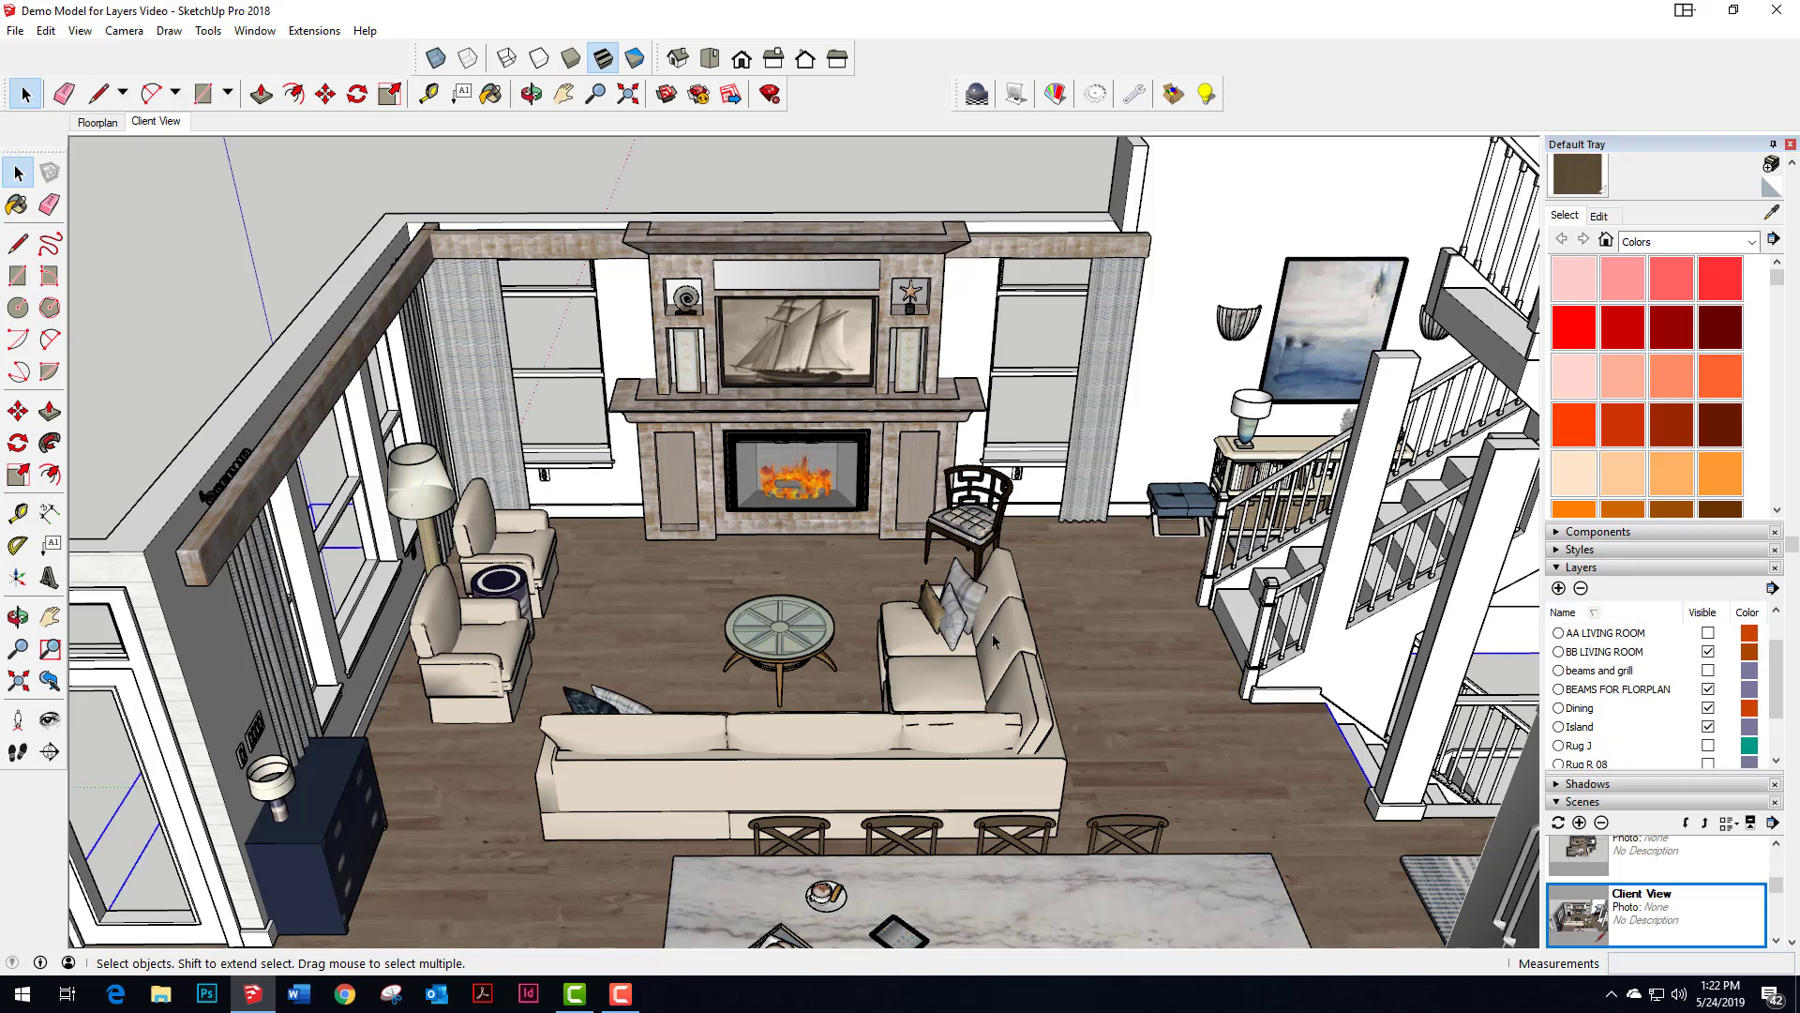
- Select the 11 sectional-sofa layout pieces: cabinet, lamps, armchairs, side table, coffee table, sofa, pillows, chair
left_click(330, 812)
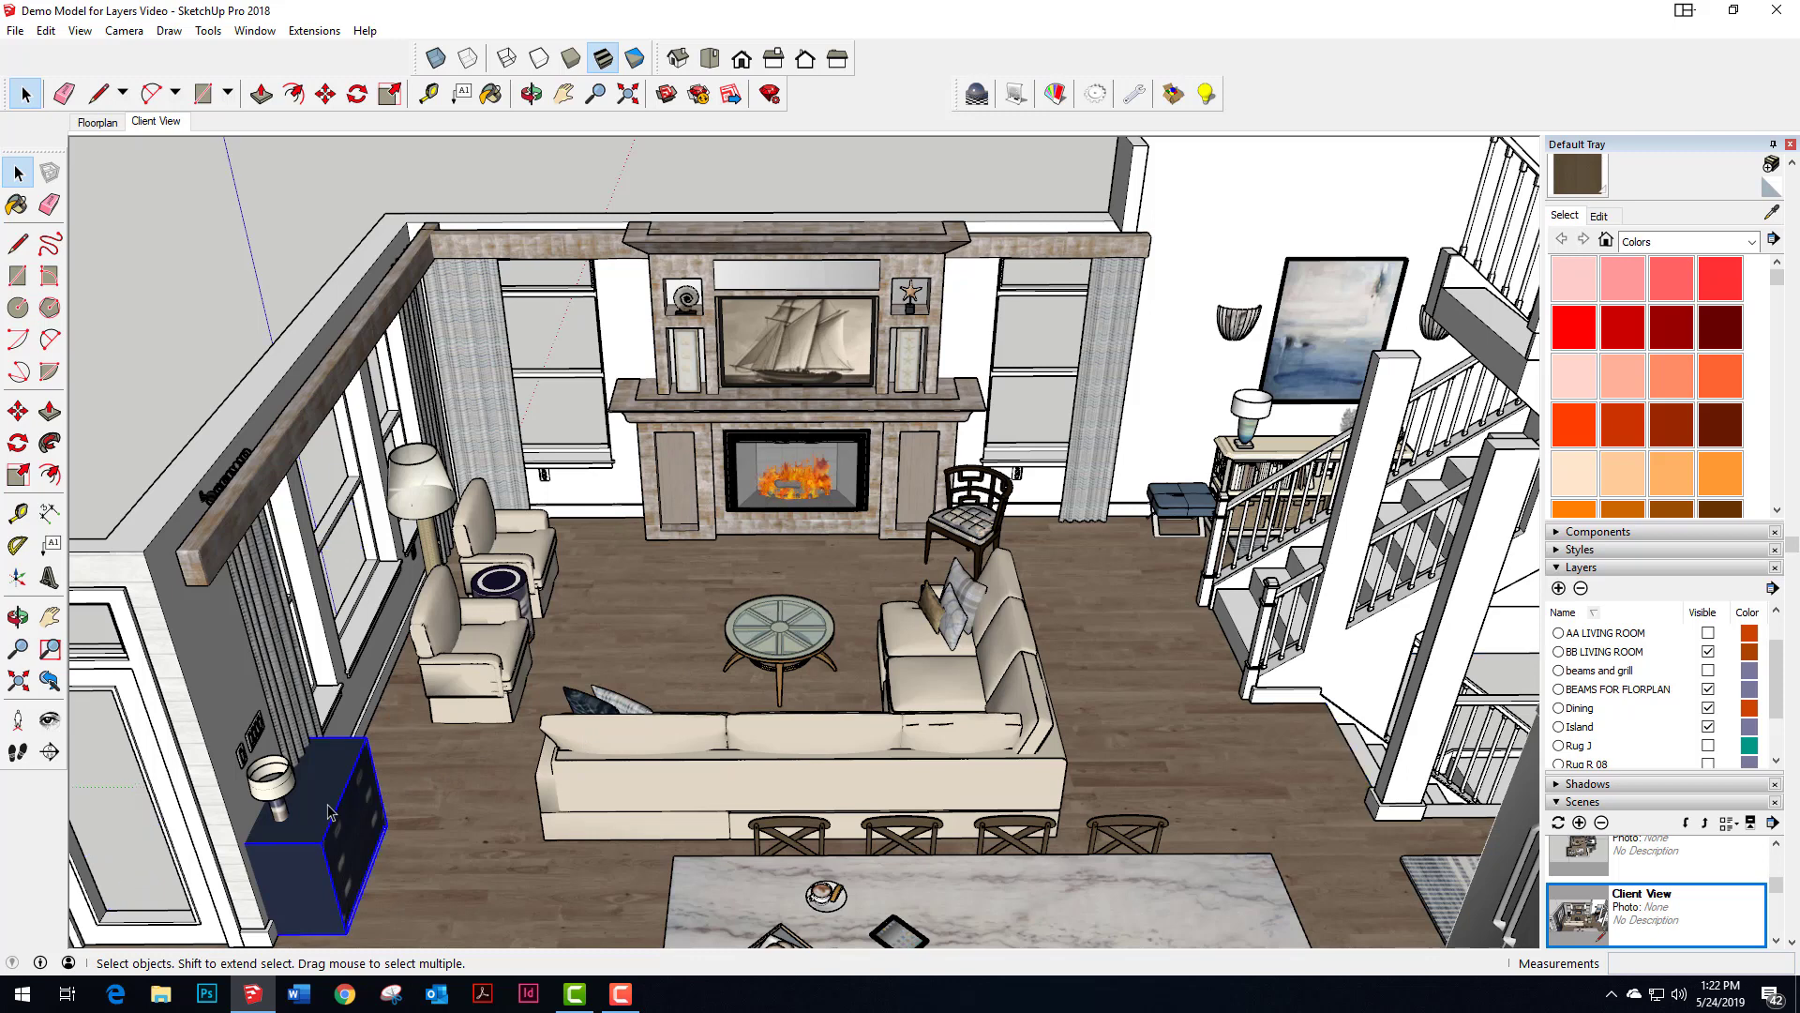
left_click(281, 788, "shift")
left_click(499, 655, "shift")
left_click(515, 583, "shift")
left_click(522, 547, "shift")
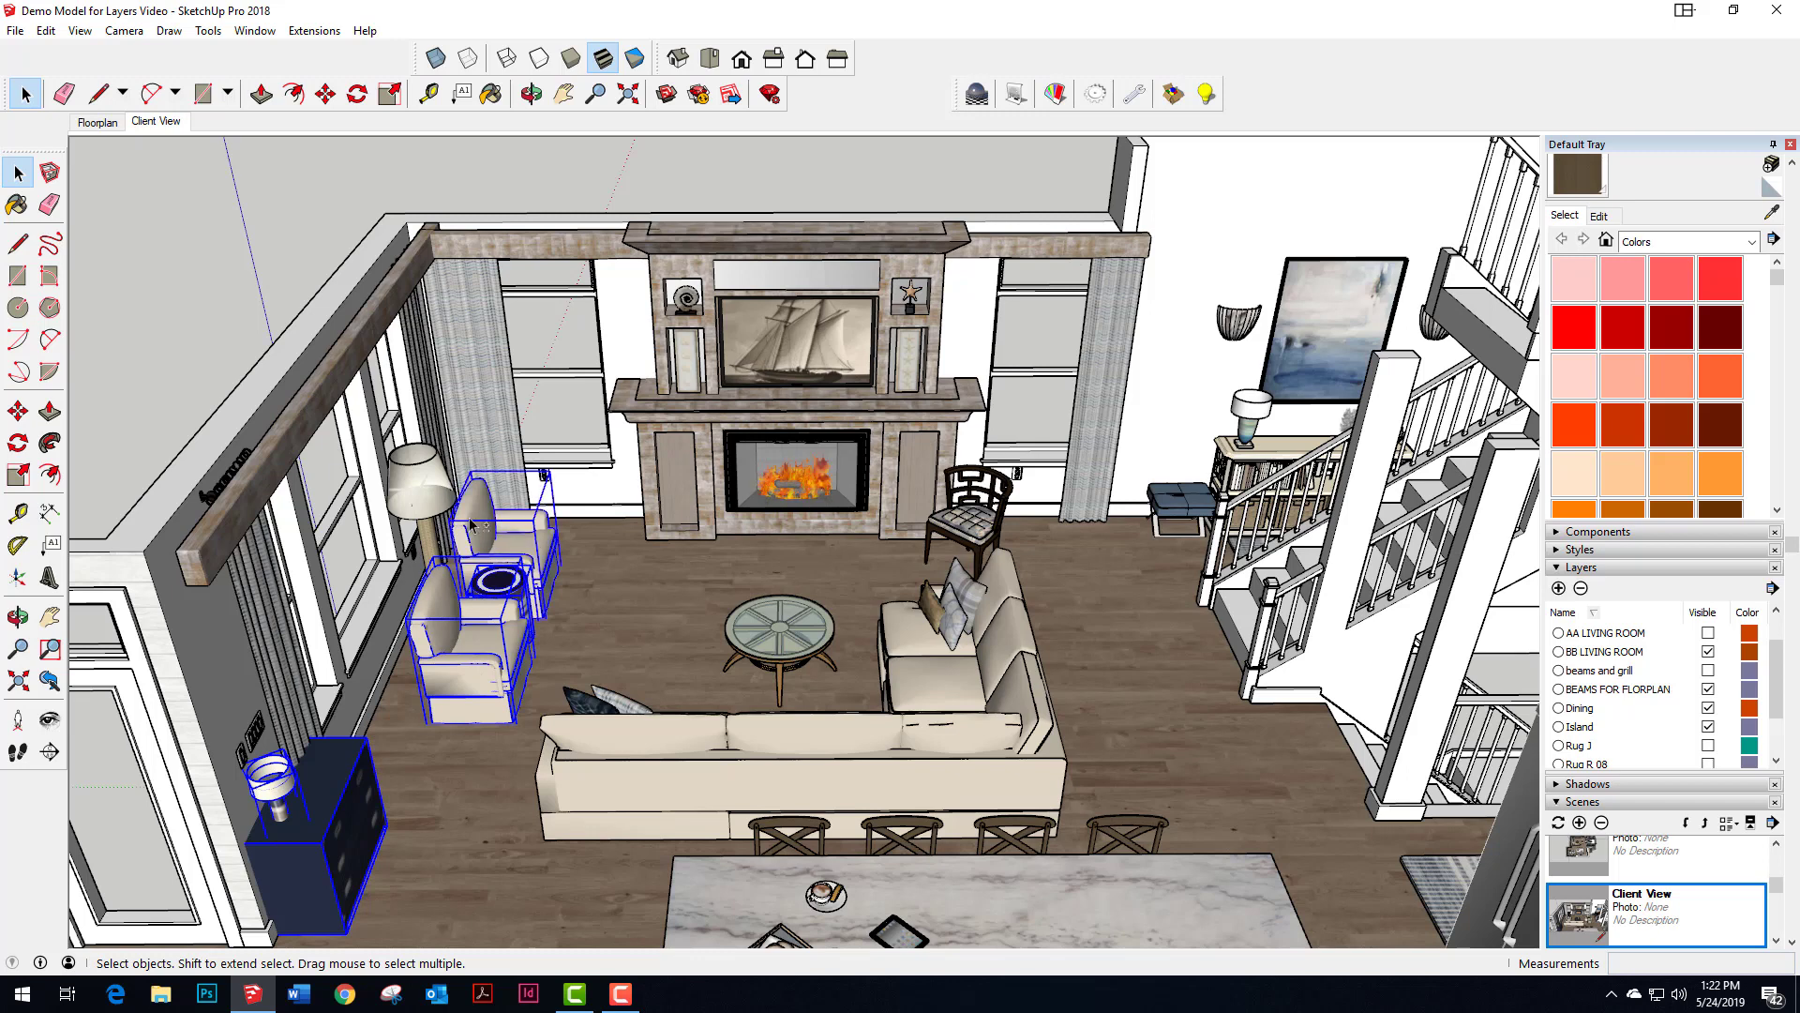
left_click(424, 495, "shift")
left_click(804, 624, "shift")
left_click(917, 666, "shift")
left_click(627, 710, "shift")
left_click(955, 630, "shift")
left_click(986, 514, "shift")
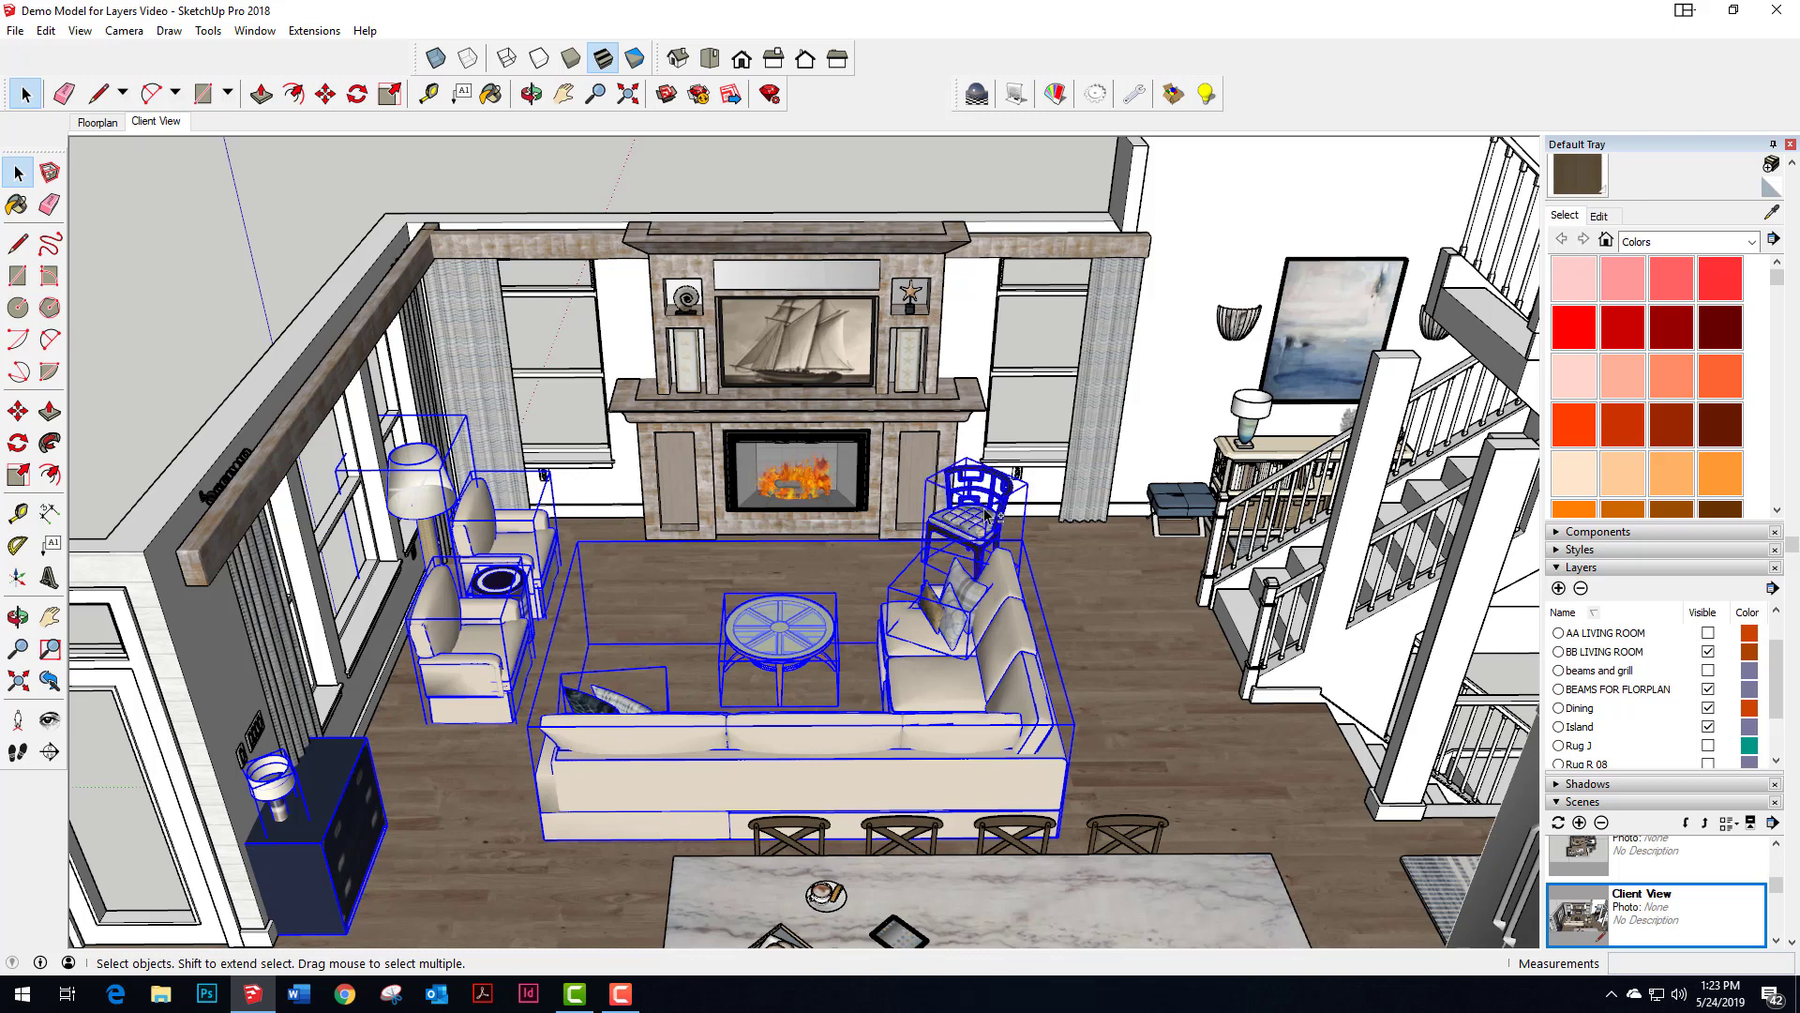
- Assign the selected furniture to the BB LIVING ROOM layer in Entity Info and hide that layer
right_click(977, 523)
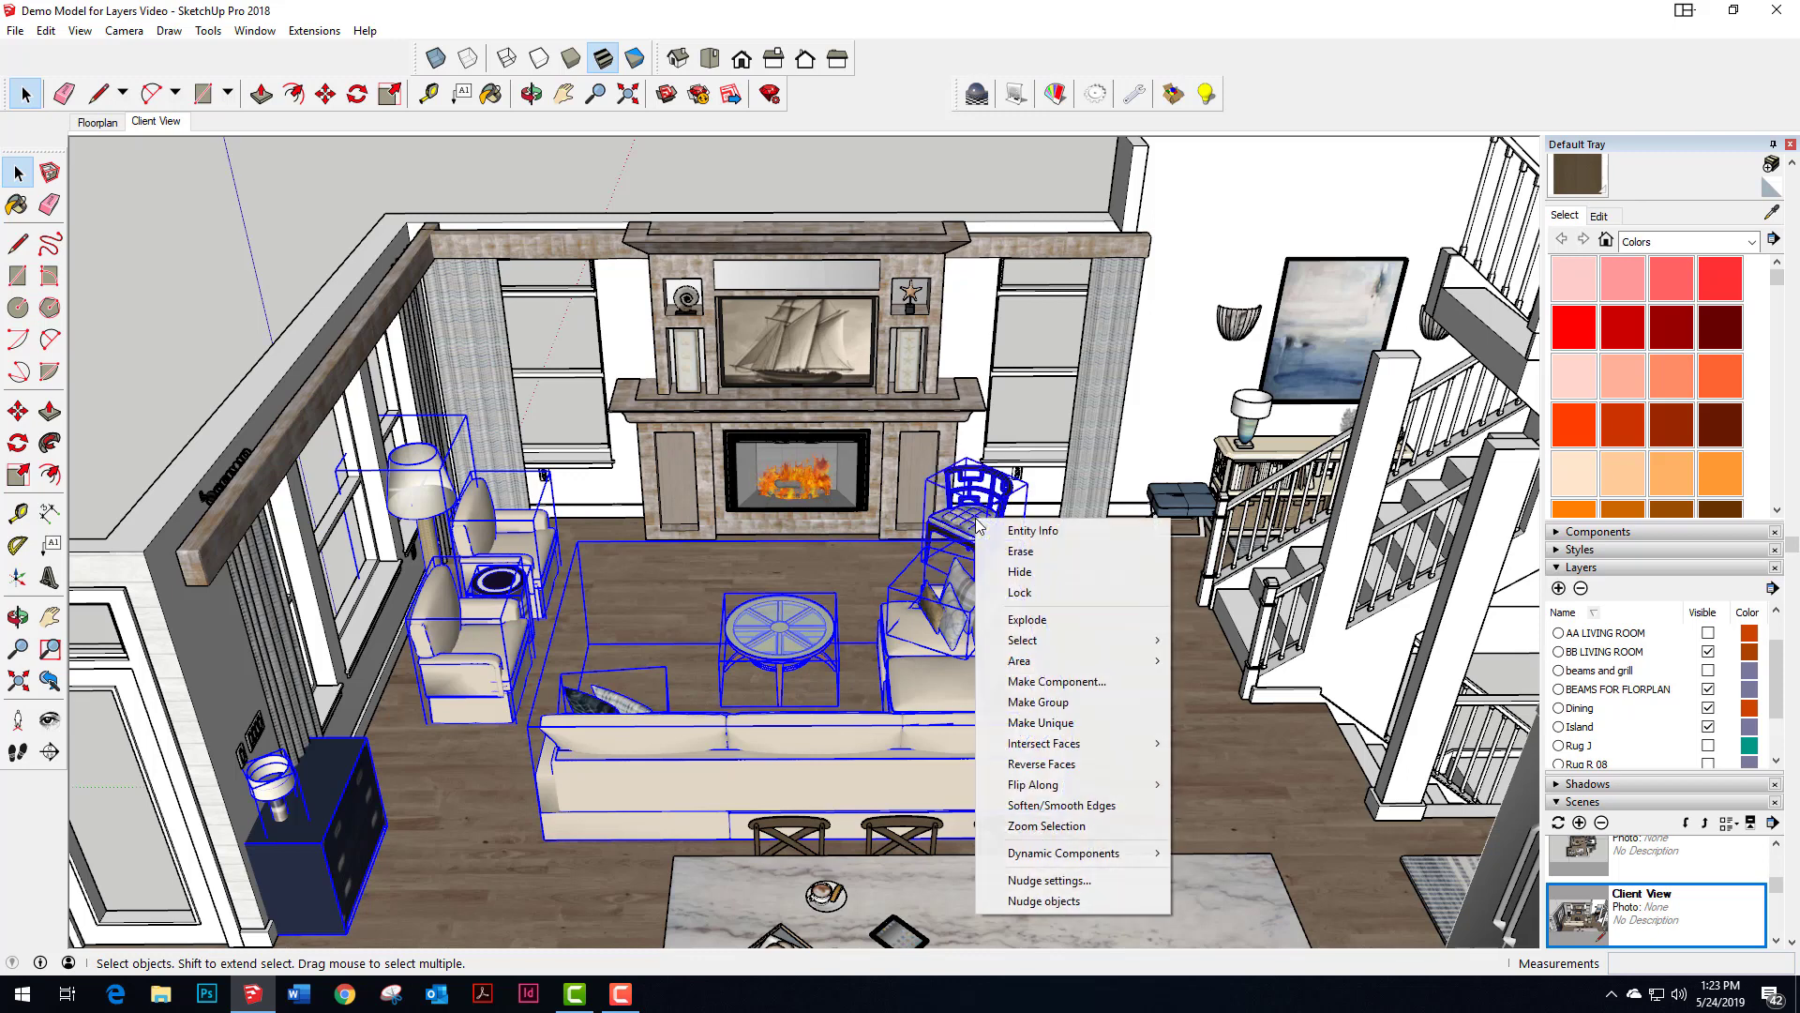
left_click(1008, 530)
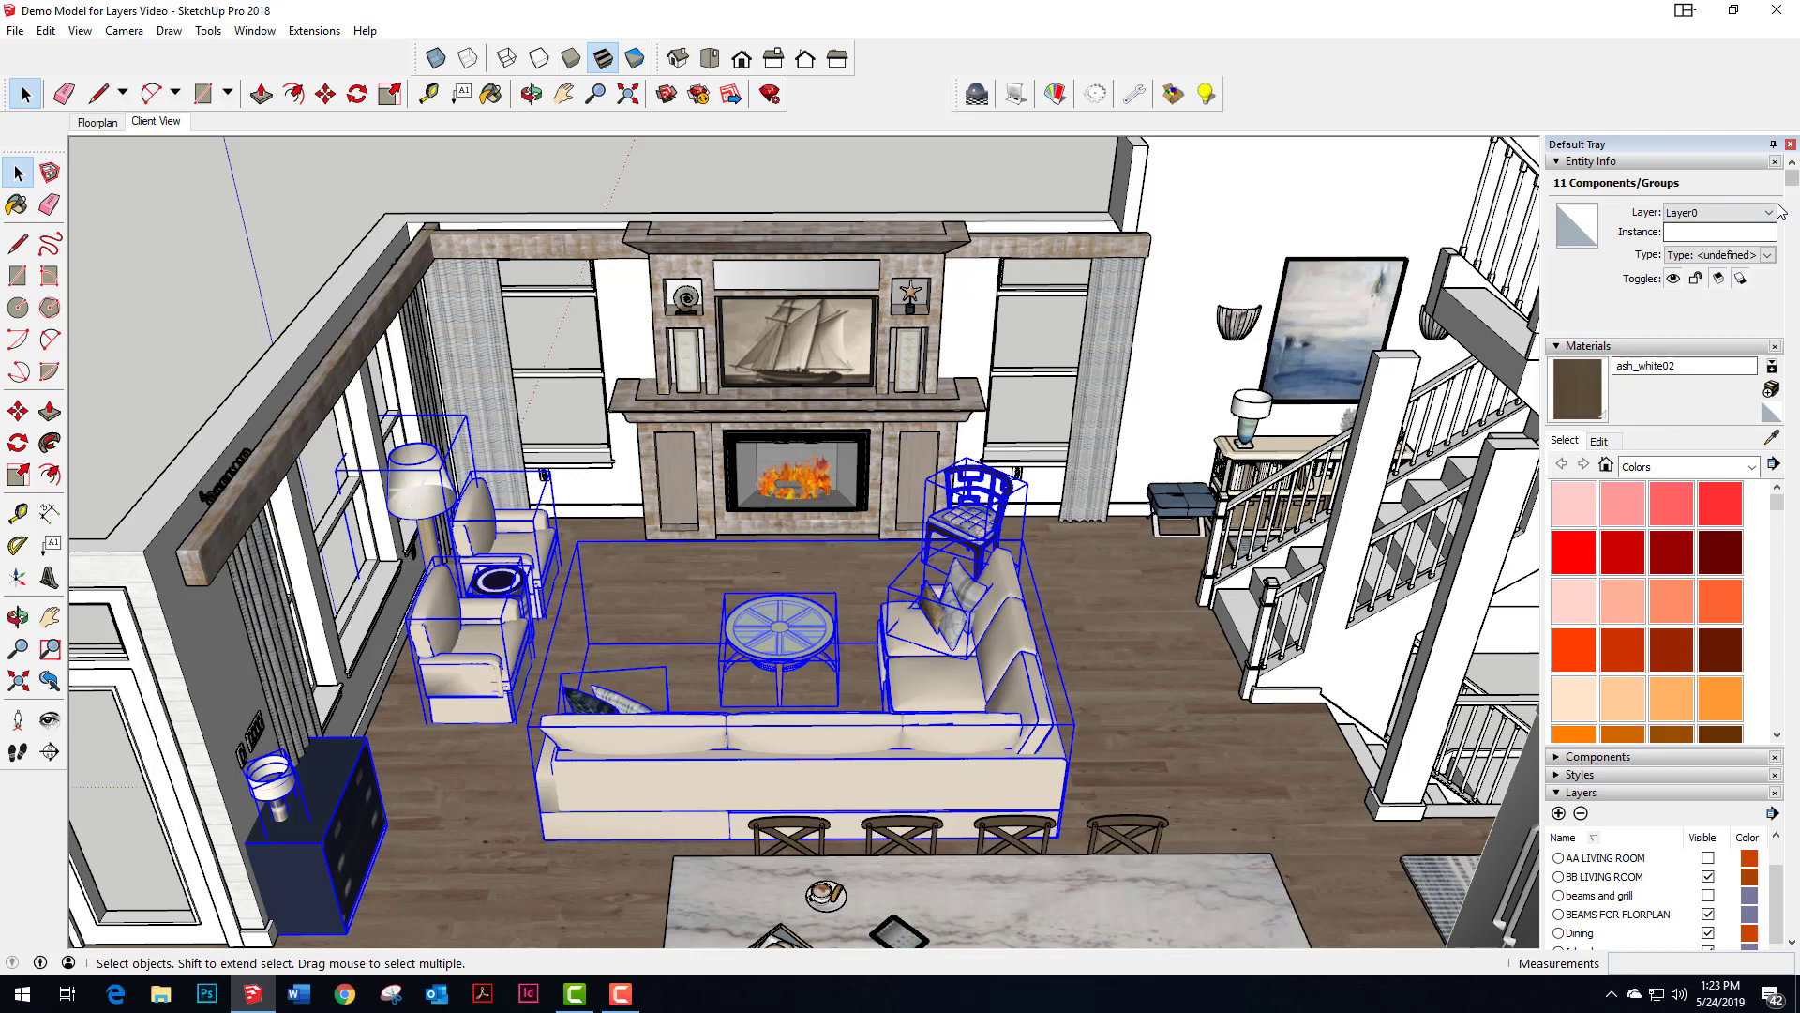
left_click(1744, 212)
left_click(1697, 266)
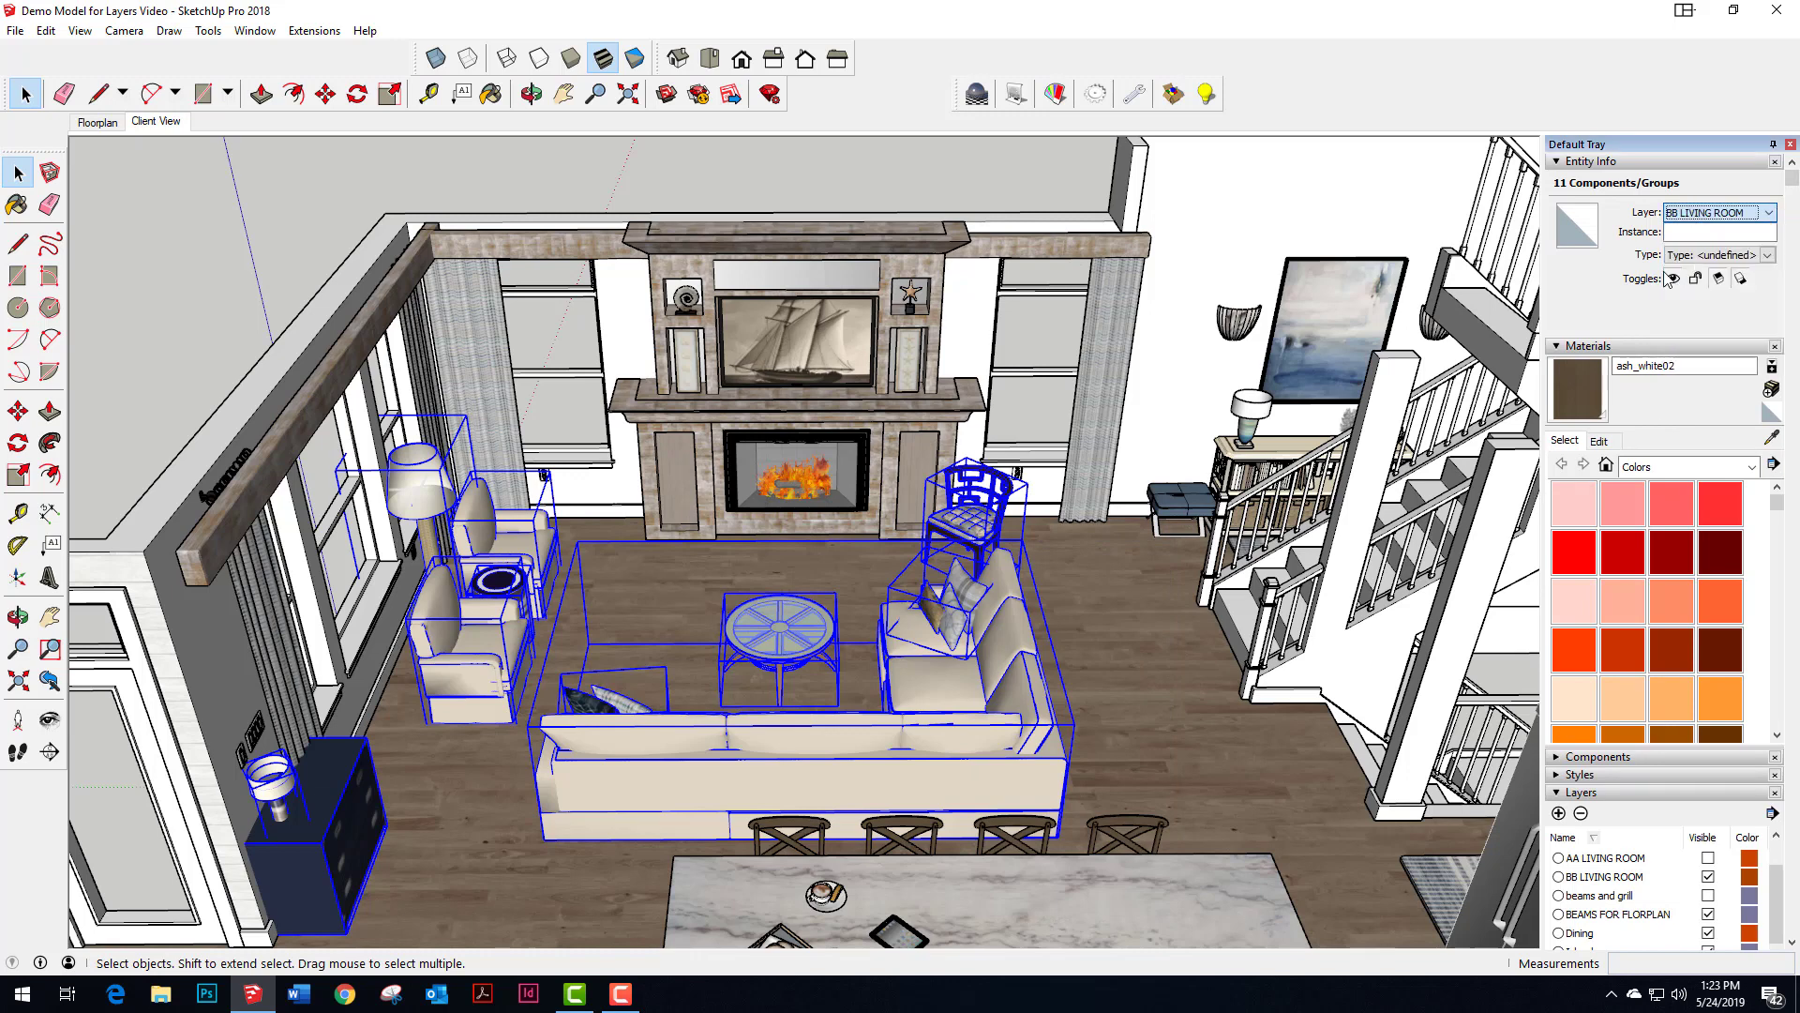
scroll(1669, 656, "down", 2)
scroll(1668, 847, "down", 3)
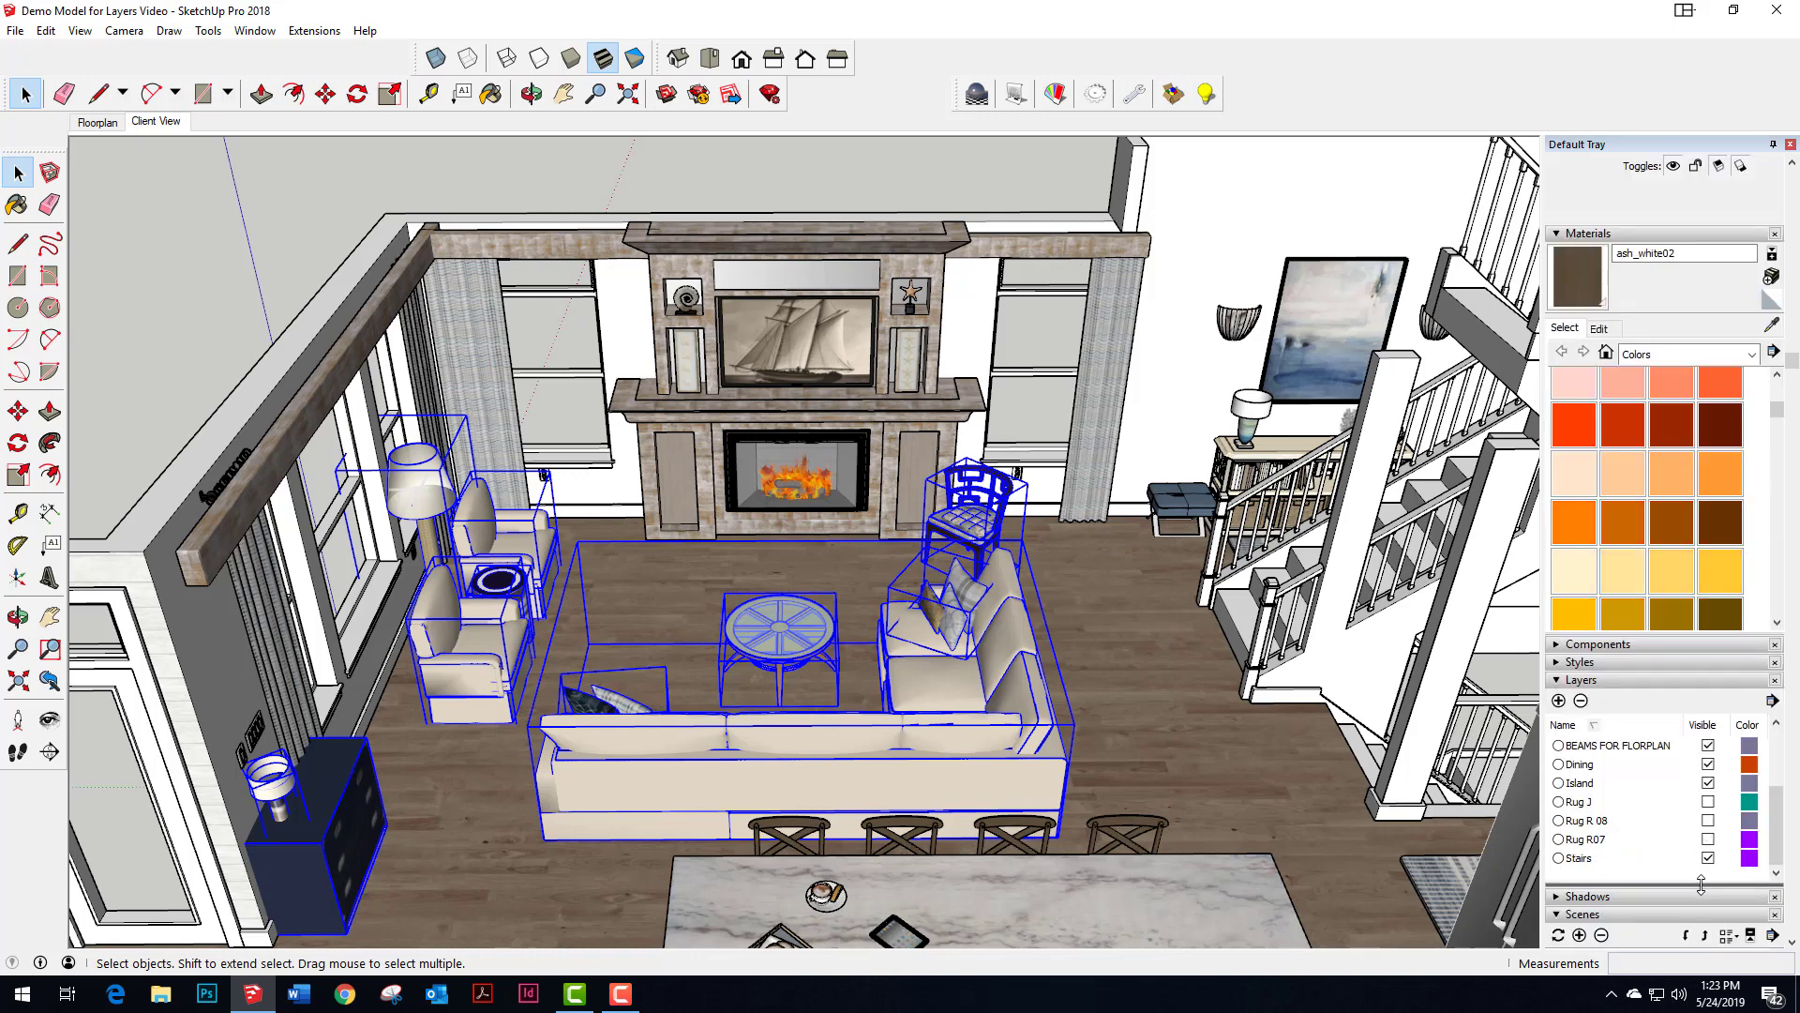
scroll(1693, 791, "up", 3)
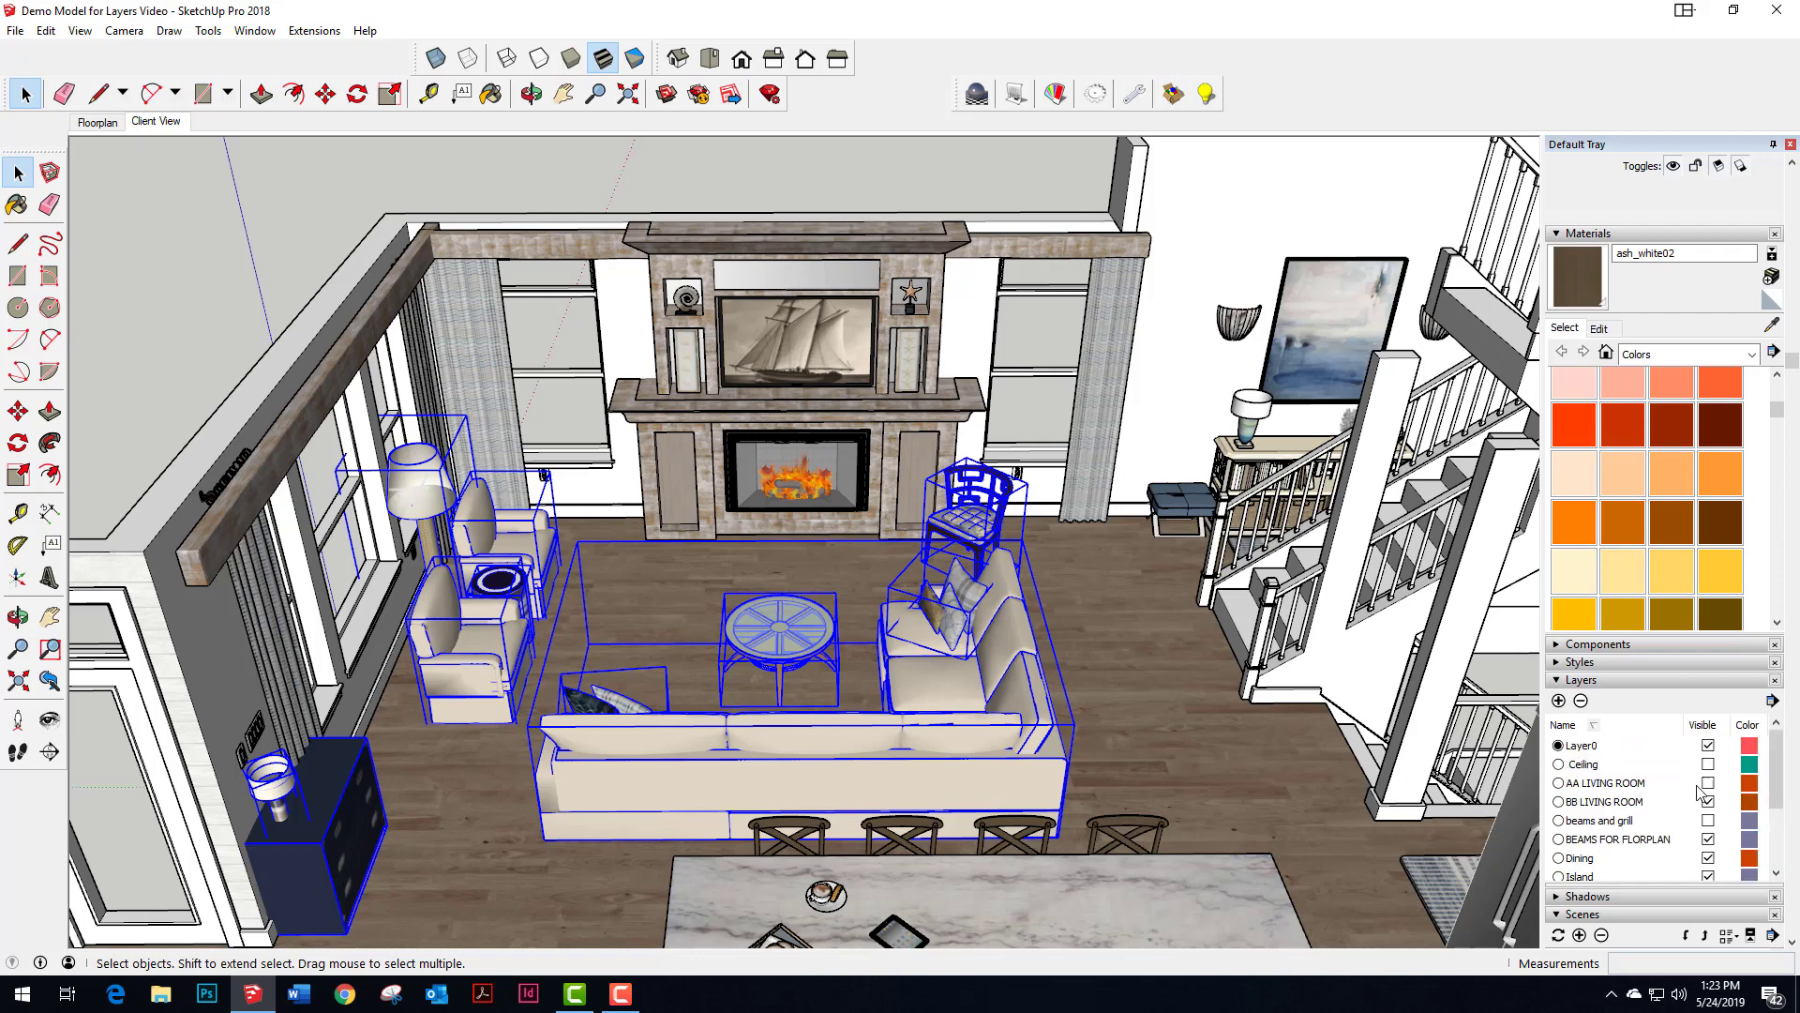
left_click(1709, 801)
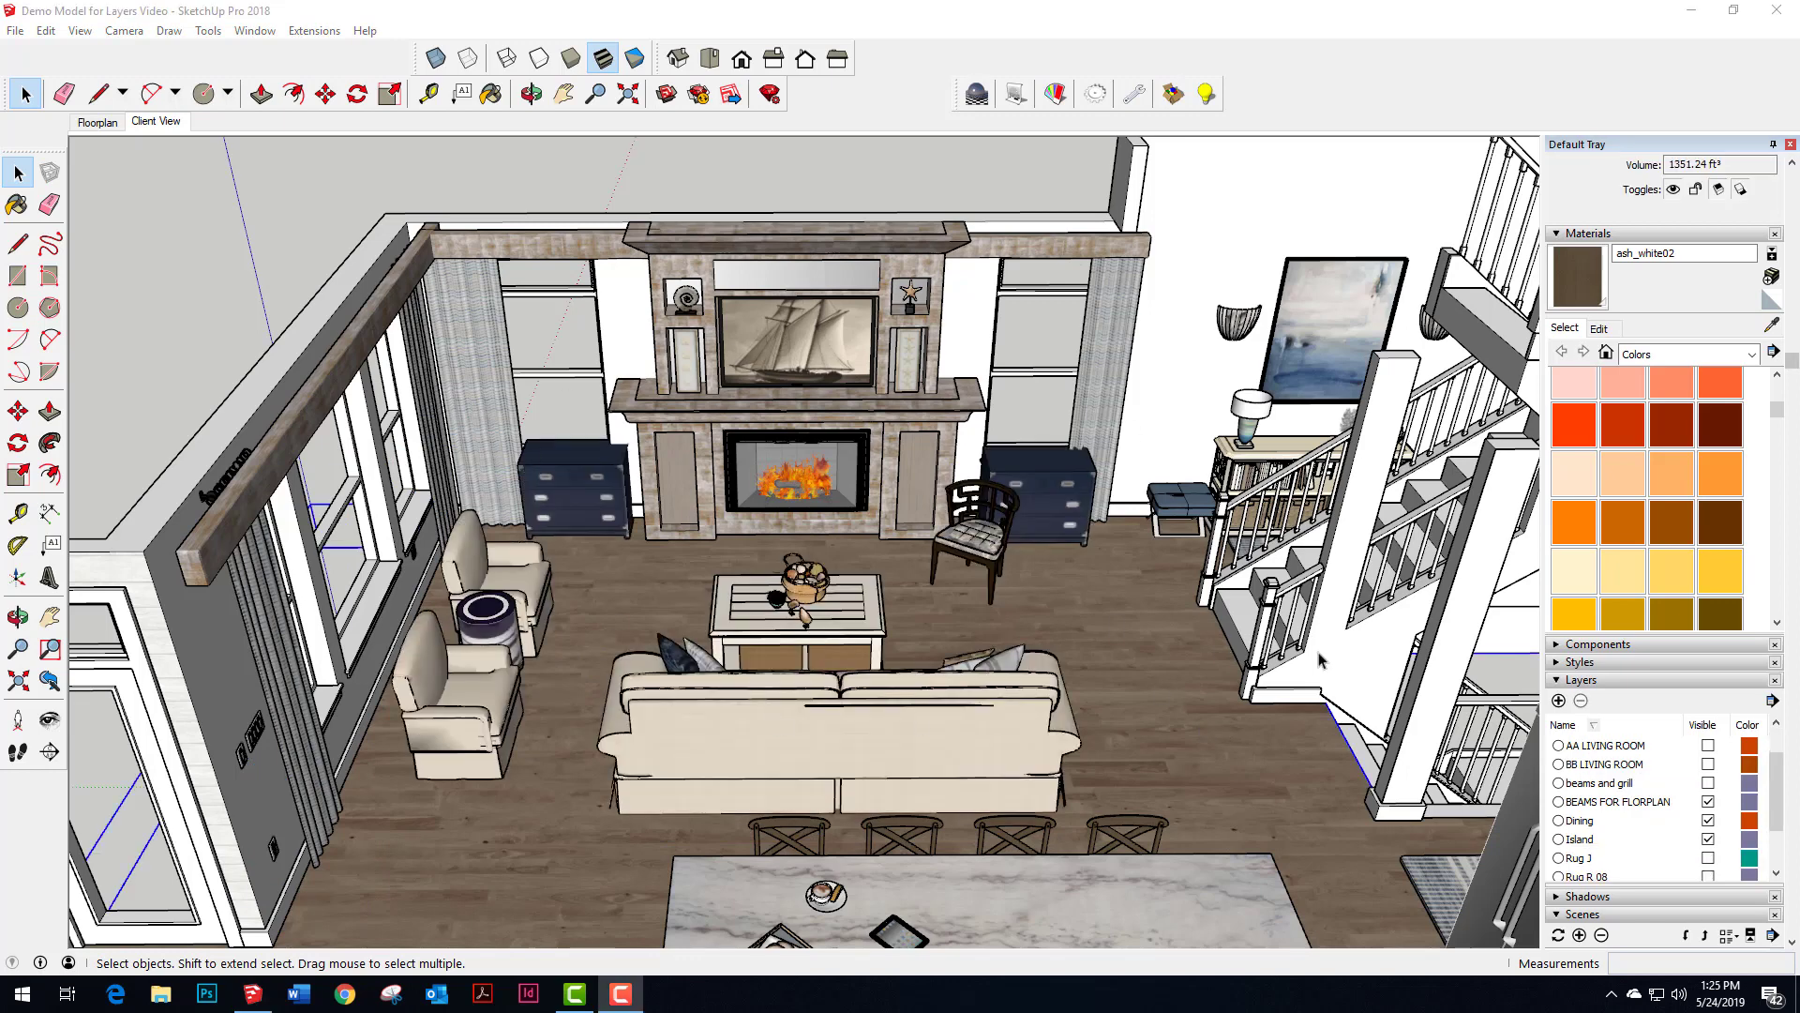
- Add a new layer, typed as 'cCC LIVING ROOM'
left_click(1559, 701)
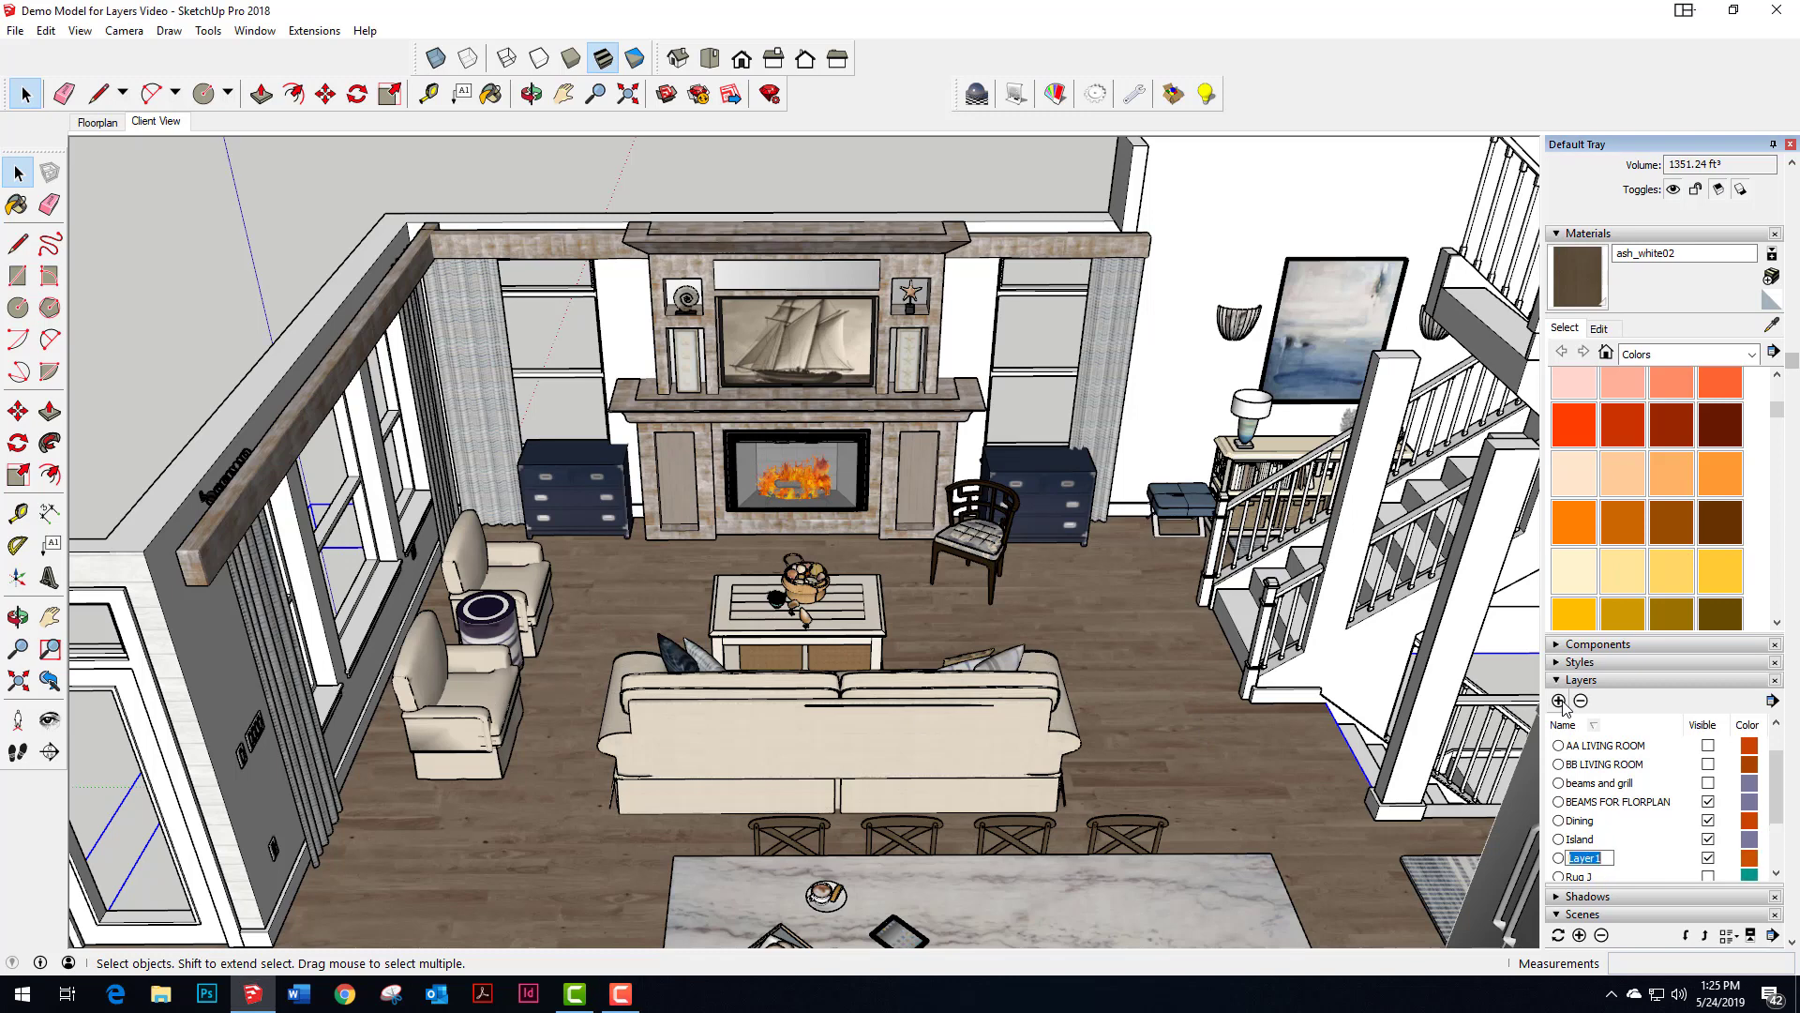
type("cCC LIVING ROOM")
key("Return")
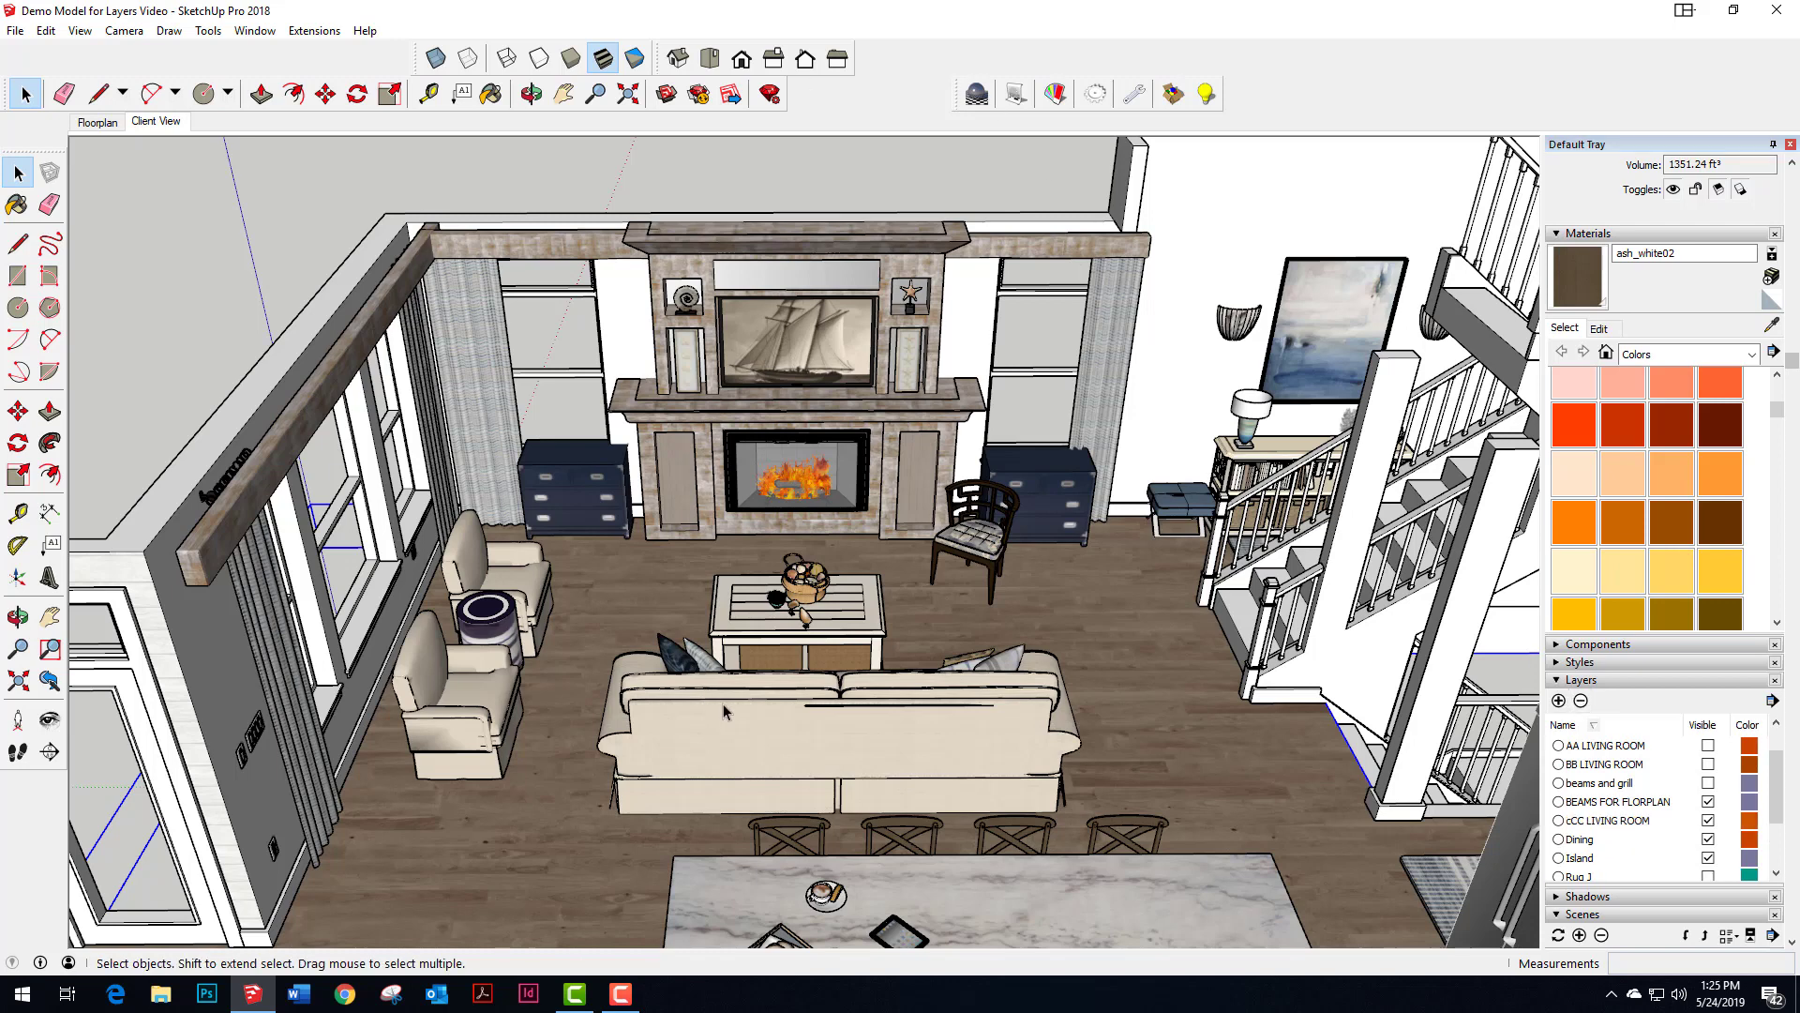
- Select the sofa, both armchairs, drum side table, coffee table, chair and both dressers
left_click(647, 710)
left_click(450, 713)
left_click(487, 609)
left_click(511, 574)
left_click(491, 645, "shift")
left_click(478, 677, "shift")
left_click(560, 480, "shift")
left_click(774, 624, "shift")
left_click(783, 720, "shift")
left_click(986, 521, "shift")
left_click(1040, 503, "shift")
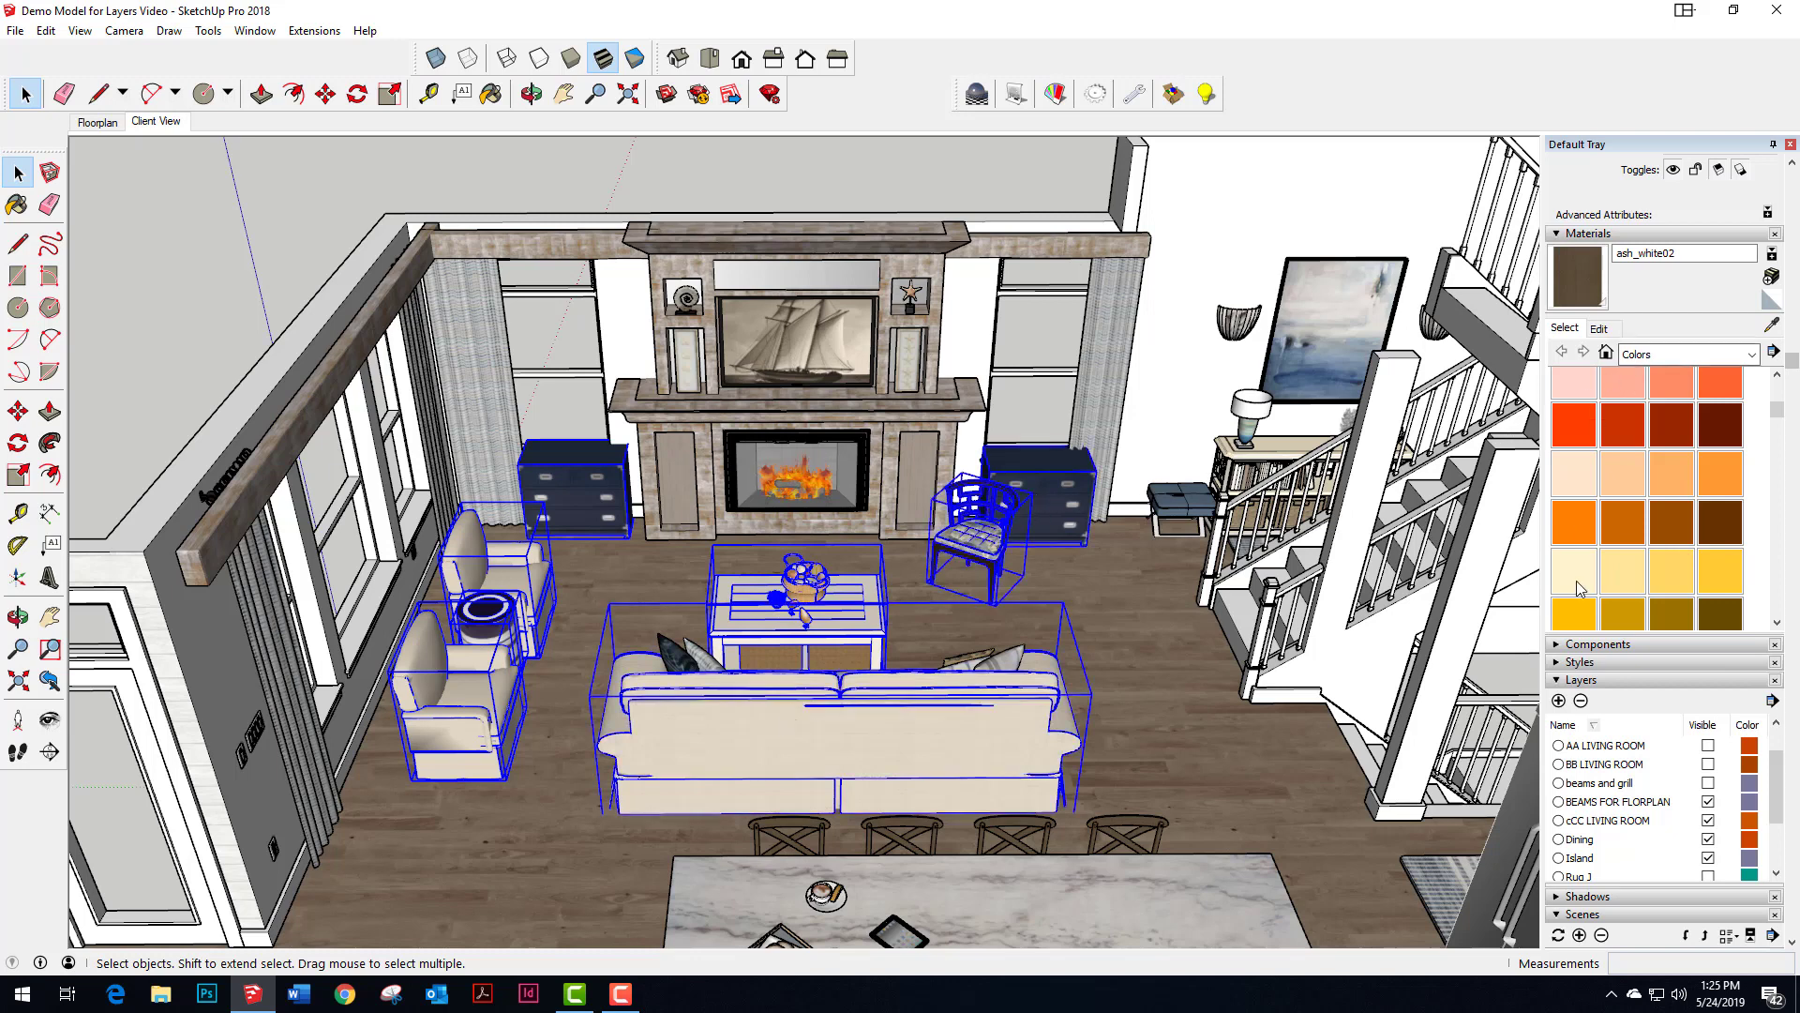
- Put the selected sofa-and-dressers furniture on the cCC LIVING ROOM layer
scroll(1581, 627, "up", 3)
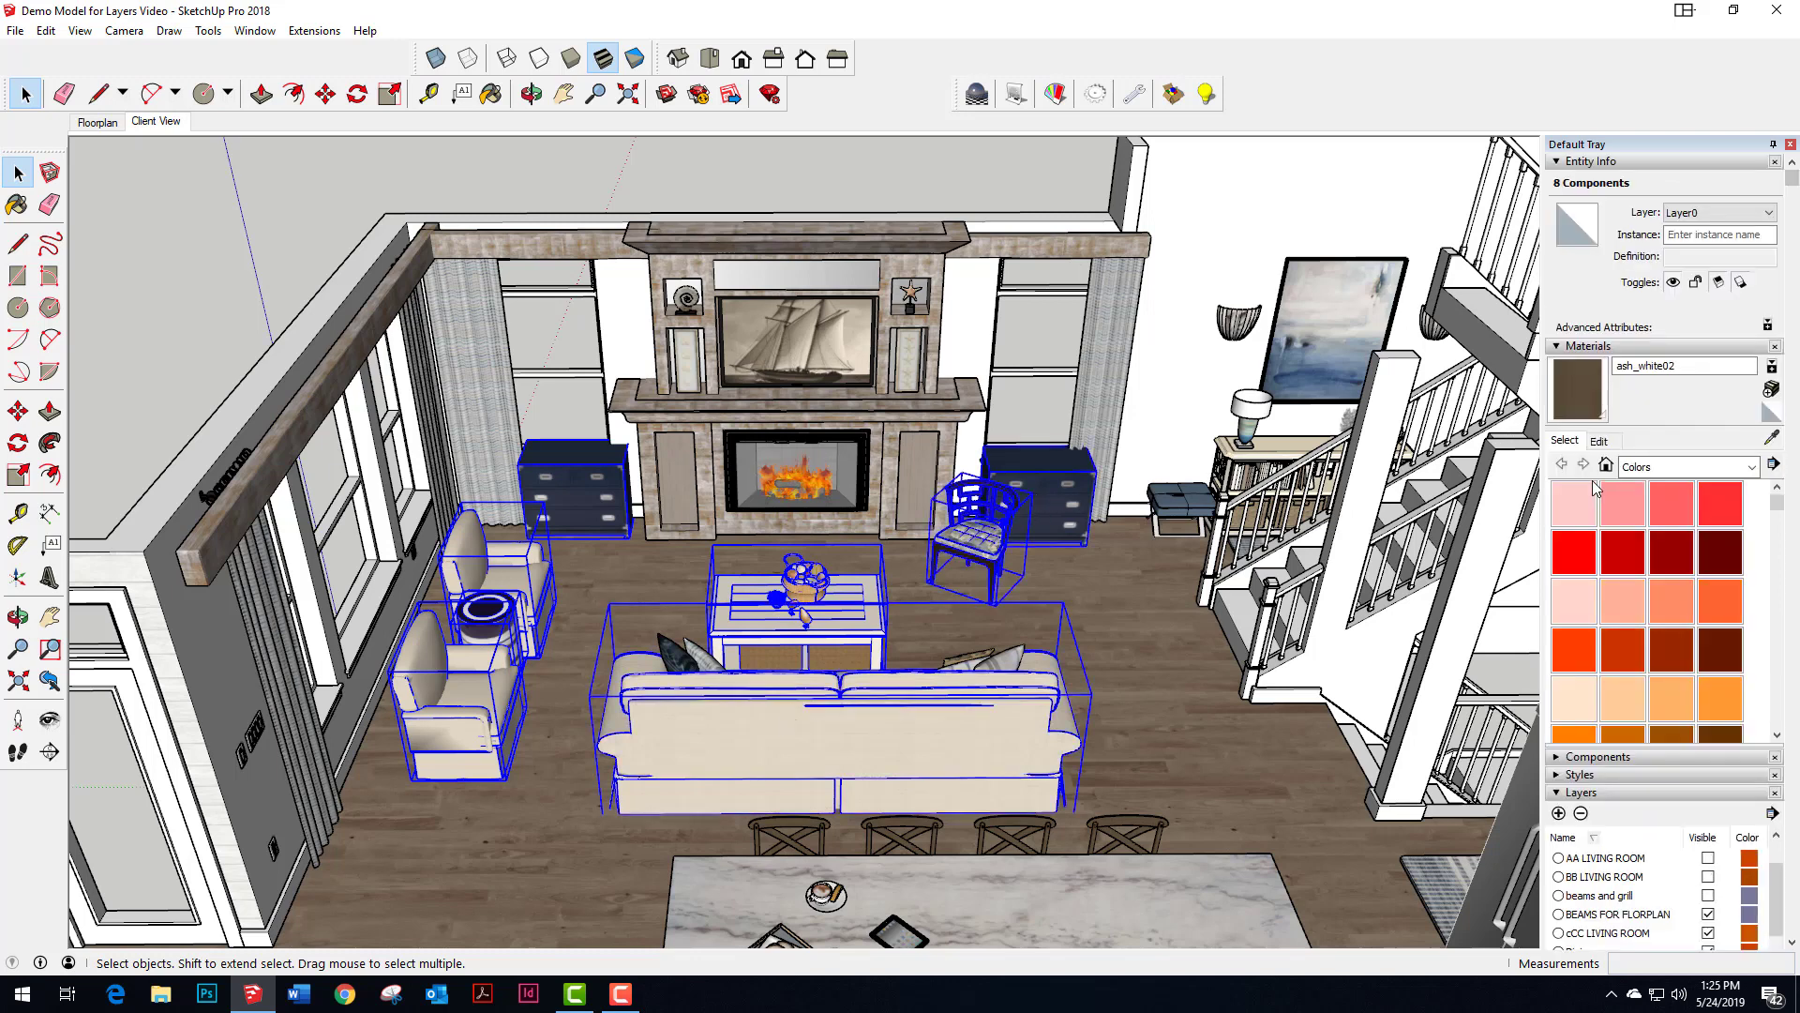
left_click(1770, 213)
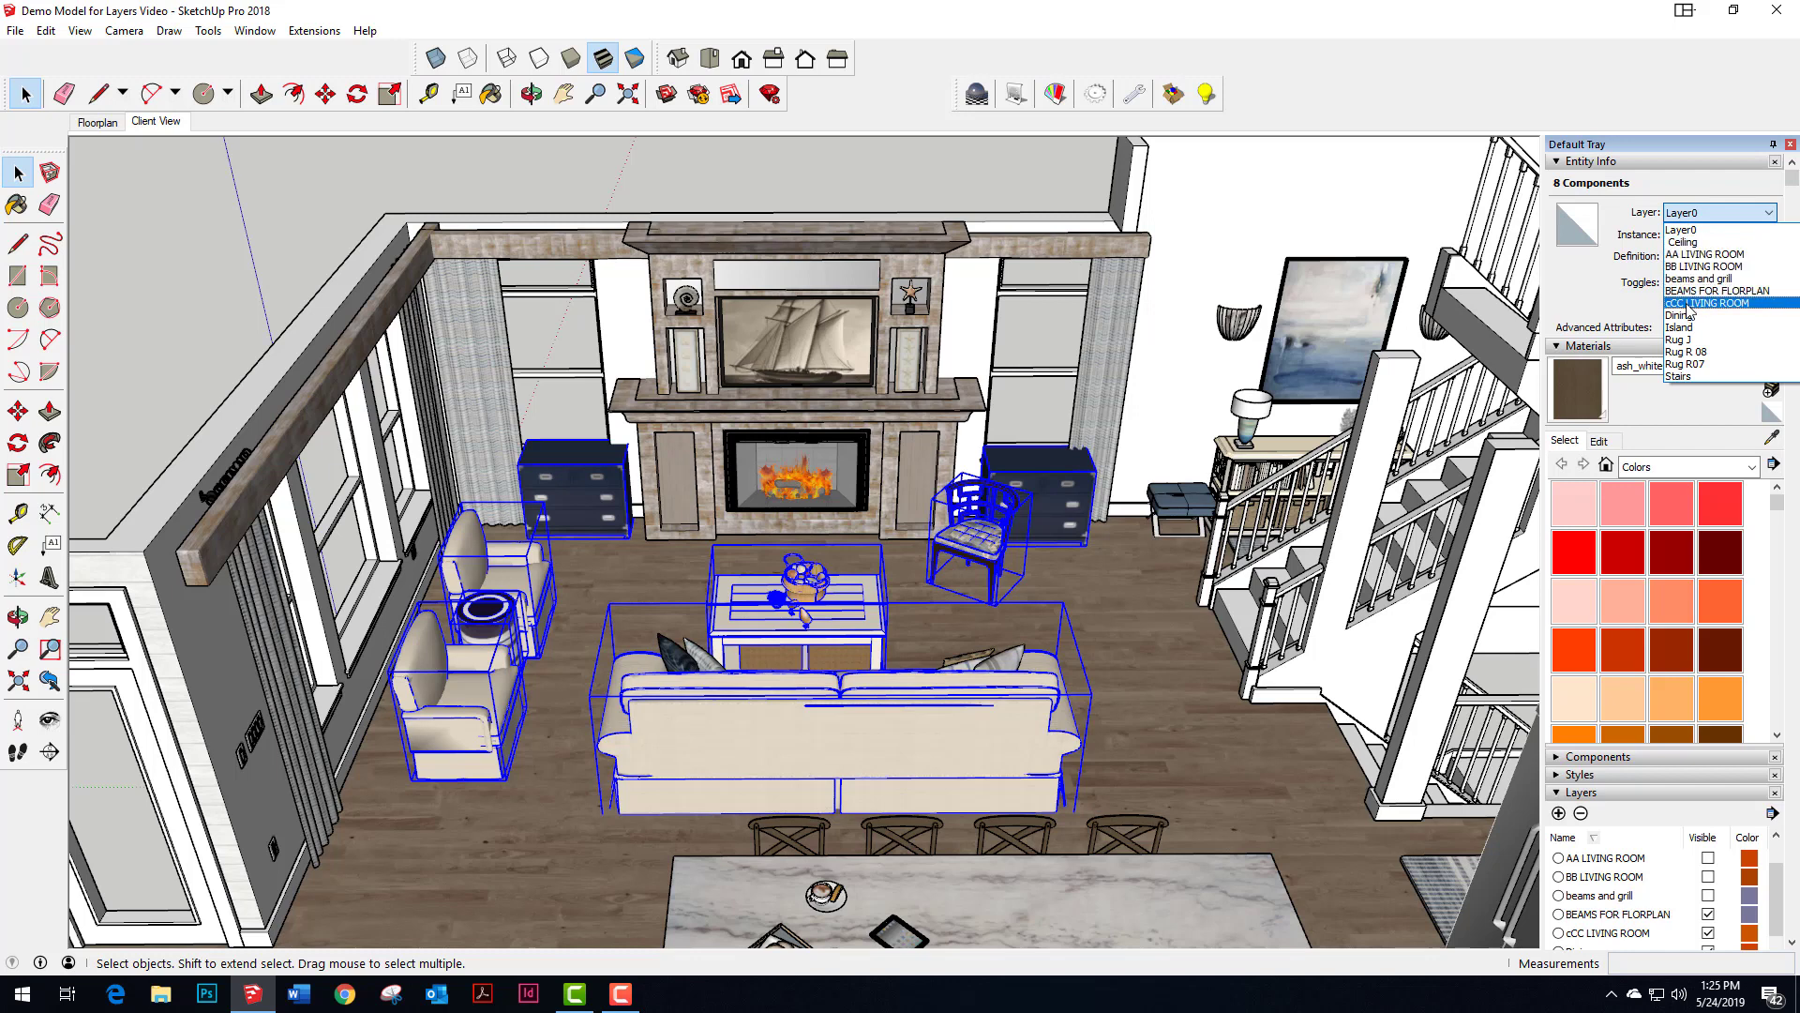
left_click(1690, 303)
- Rename the layer to CC LIVING ROOM by deleting the stray leading 'c'
scroll(1641, 745, "down", 3)
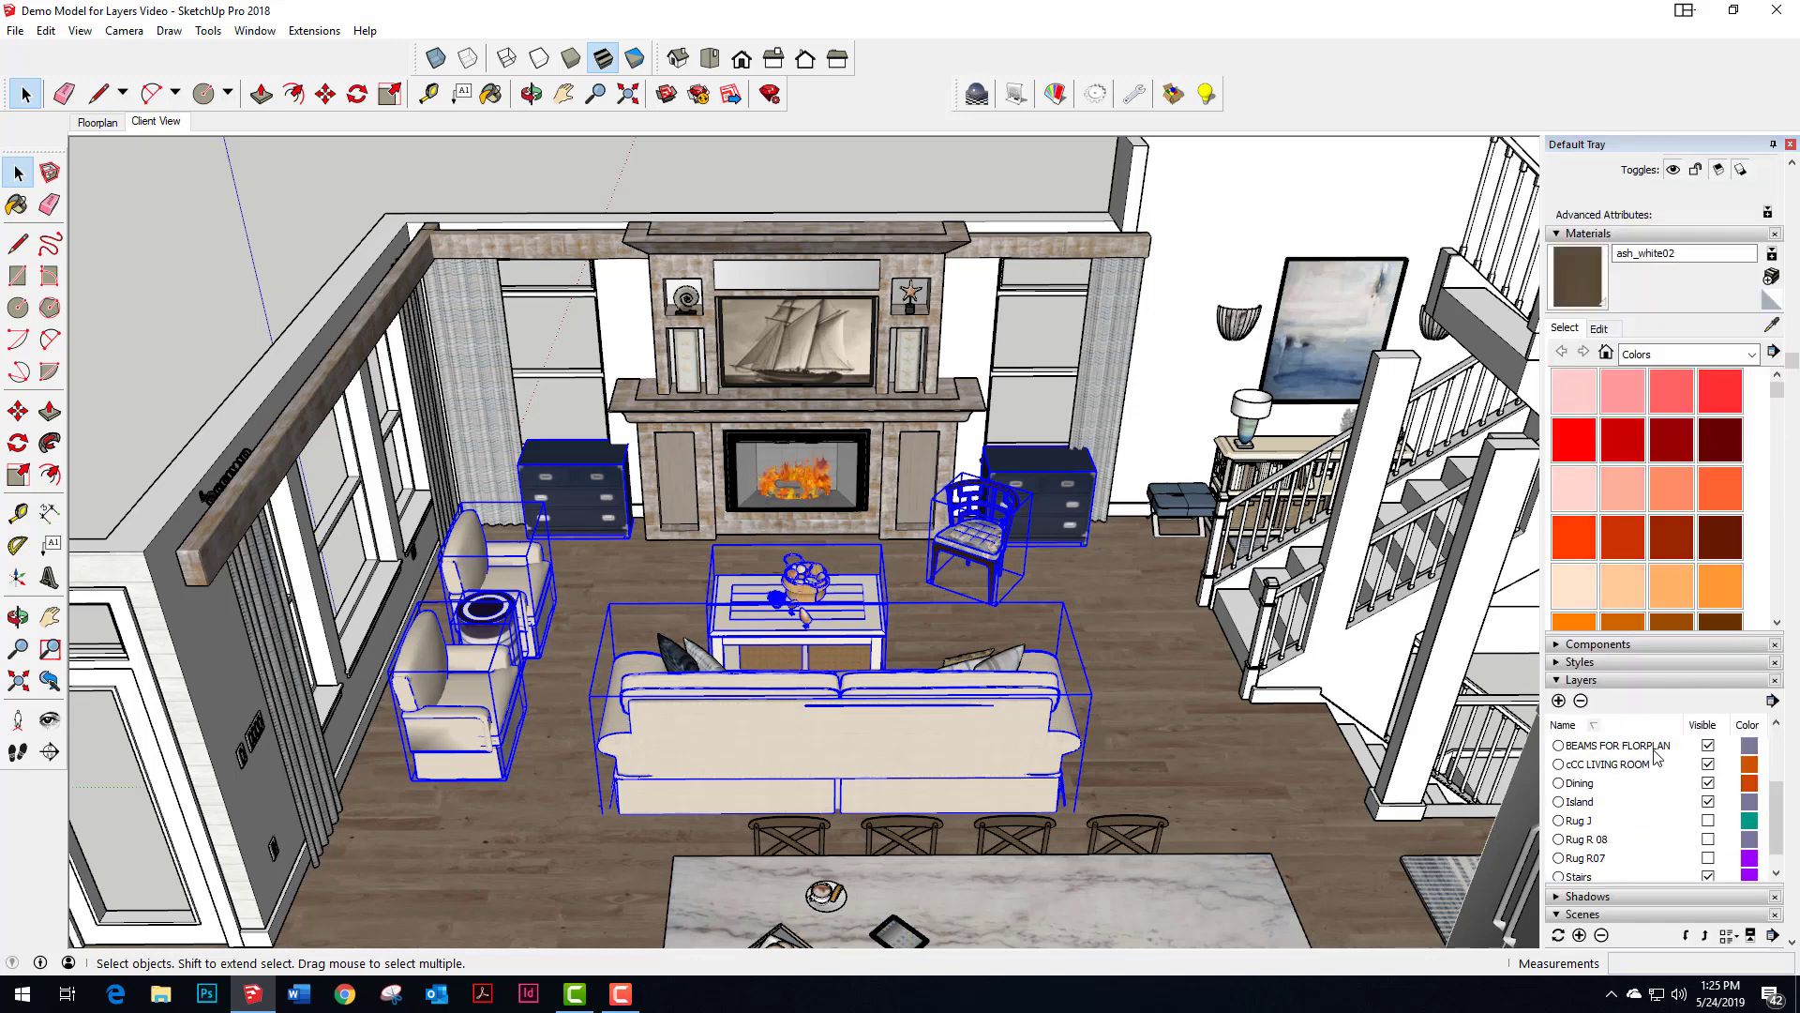
double_click(1594, 764)
left_click(1571, 764)
key("Delete")
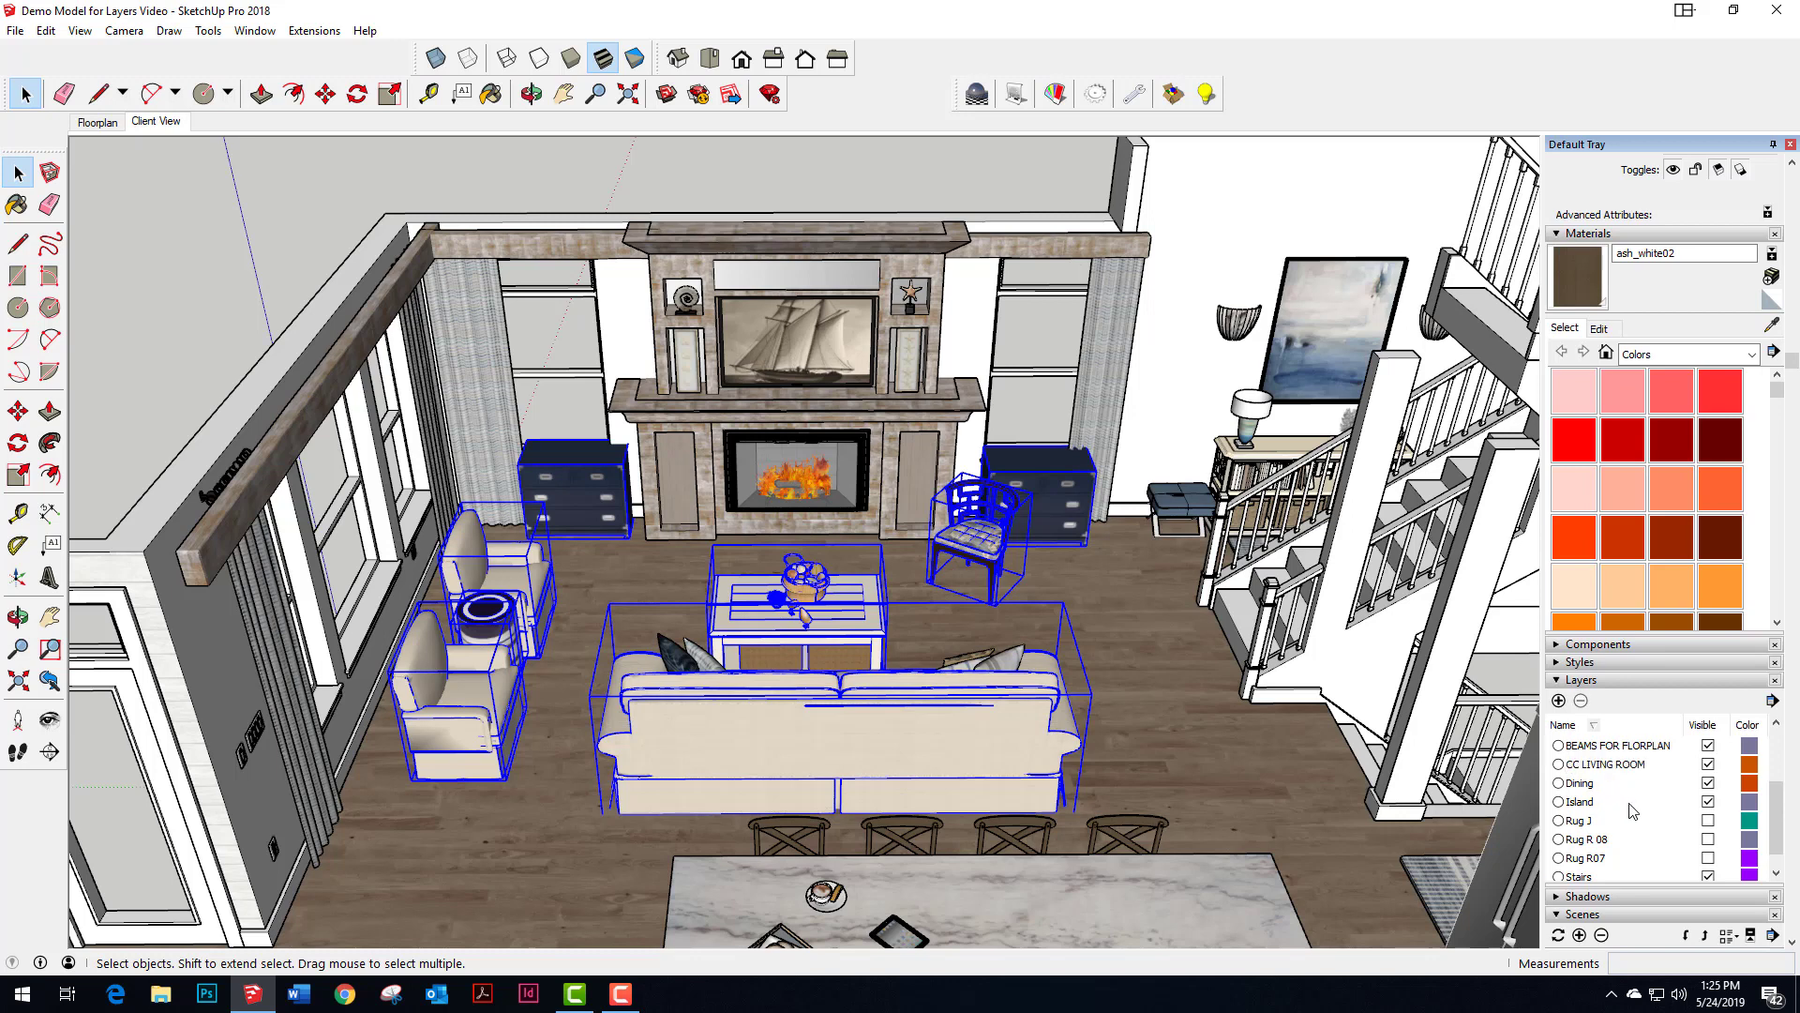
key("Return")
left_click_drag(1772, 802, 1770, 748)
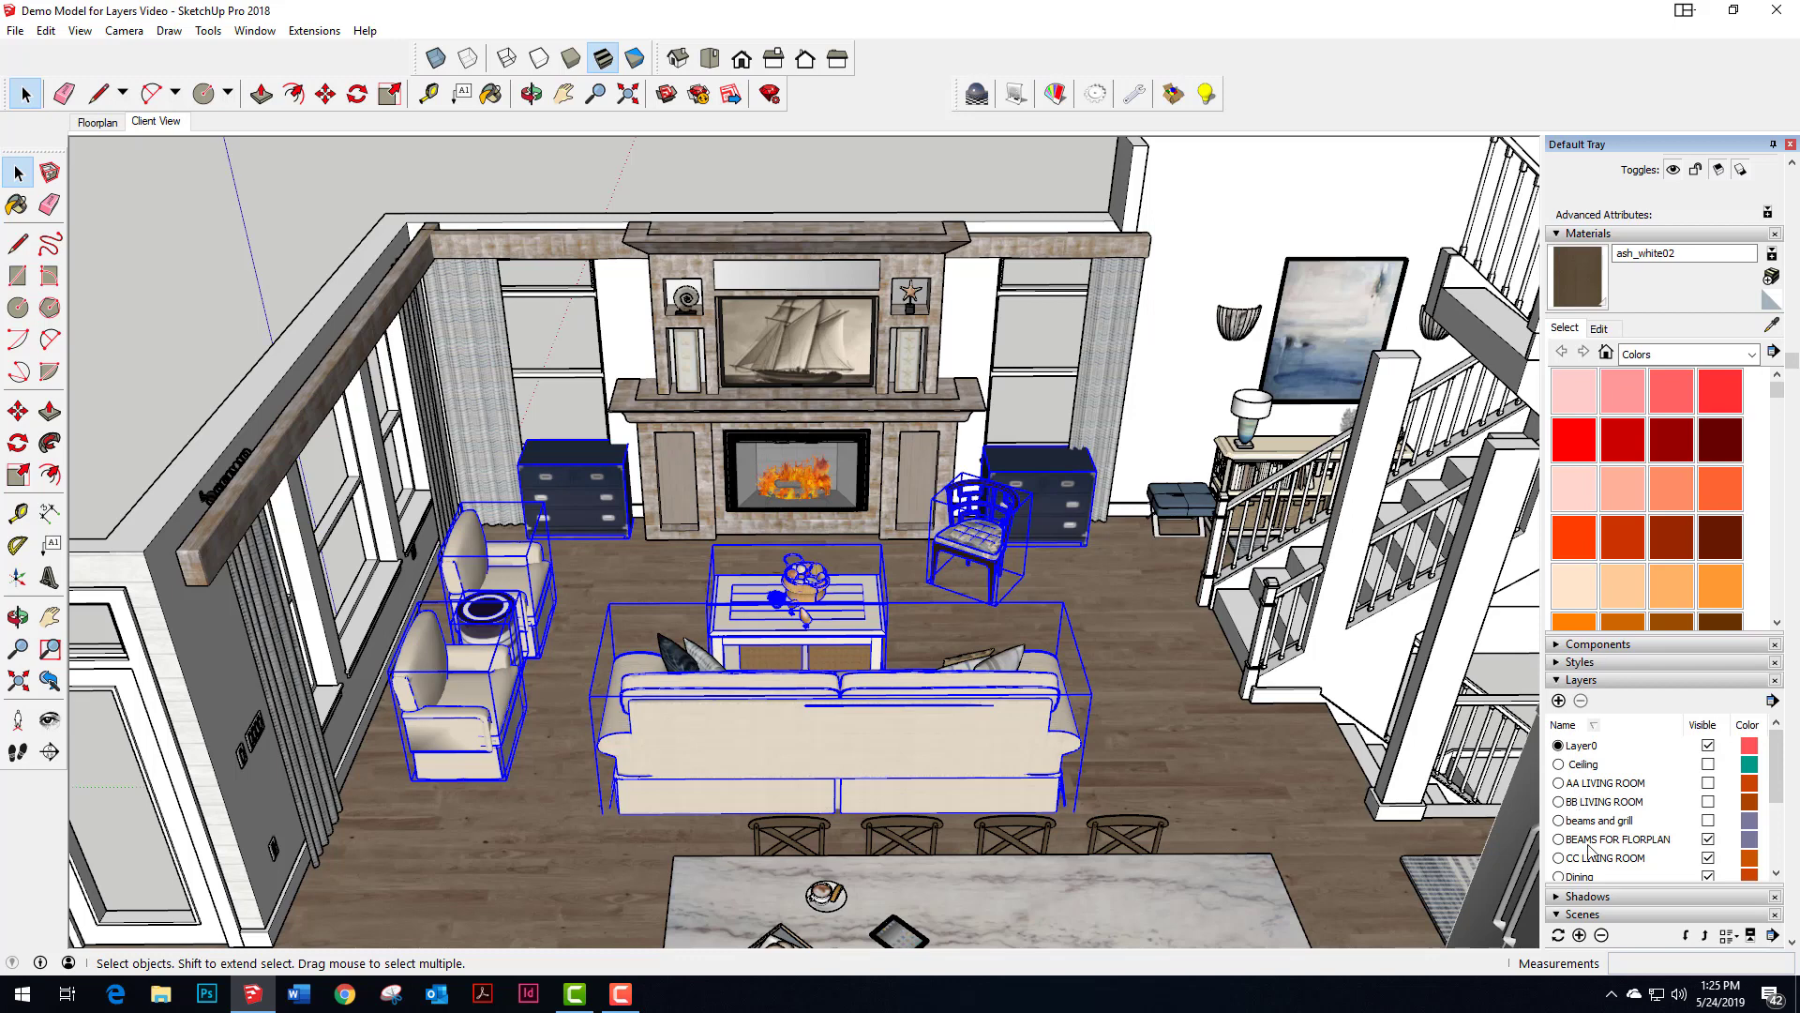
- Compare layouts by toggling the BB and AA layers, ending with only CC LIVING ROOM visible
left_click(1708, 858)
left_click(1708, 802)
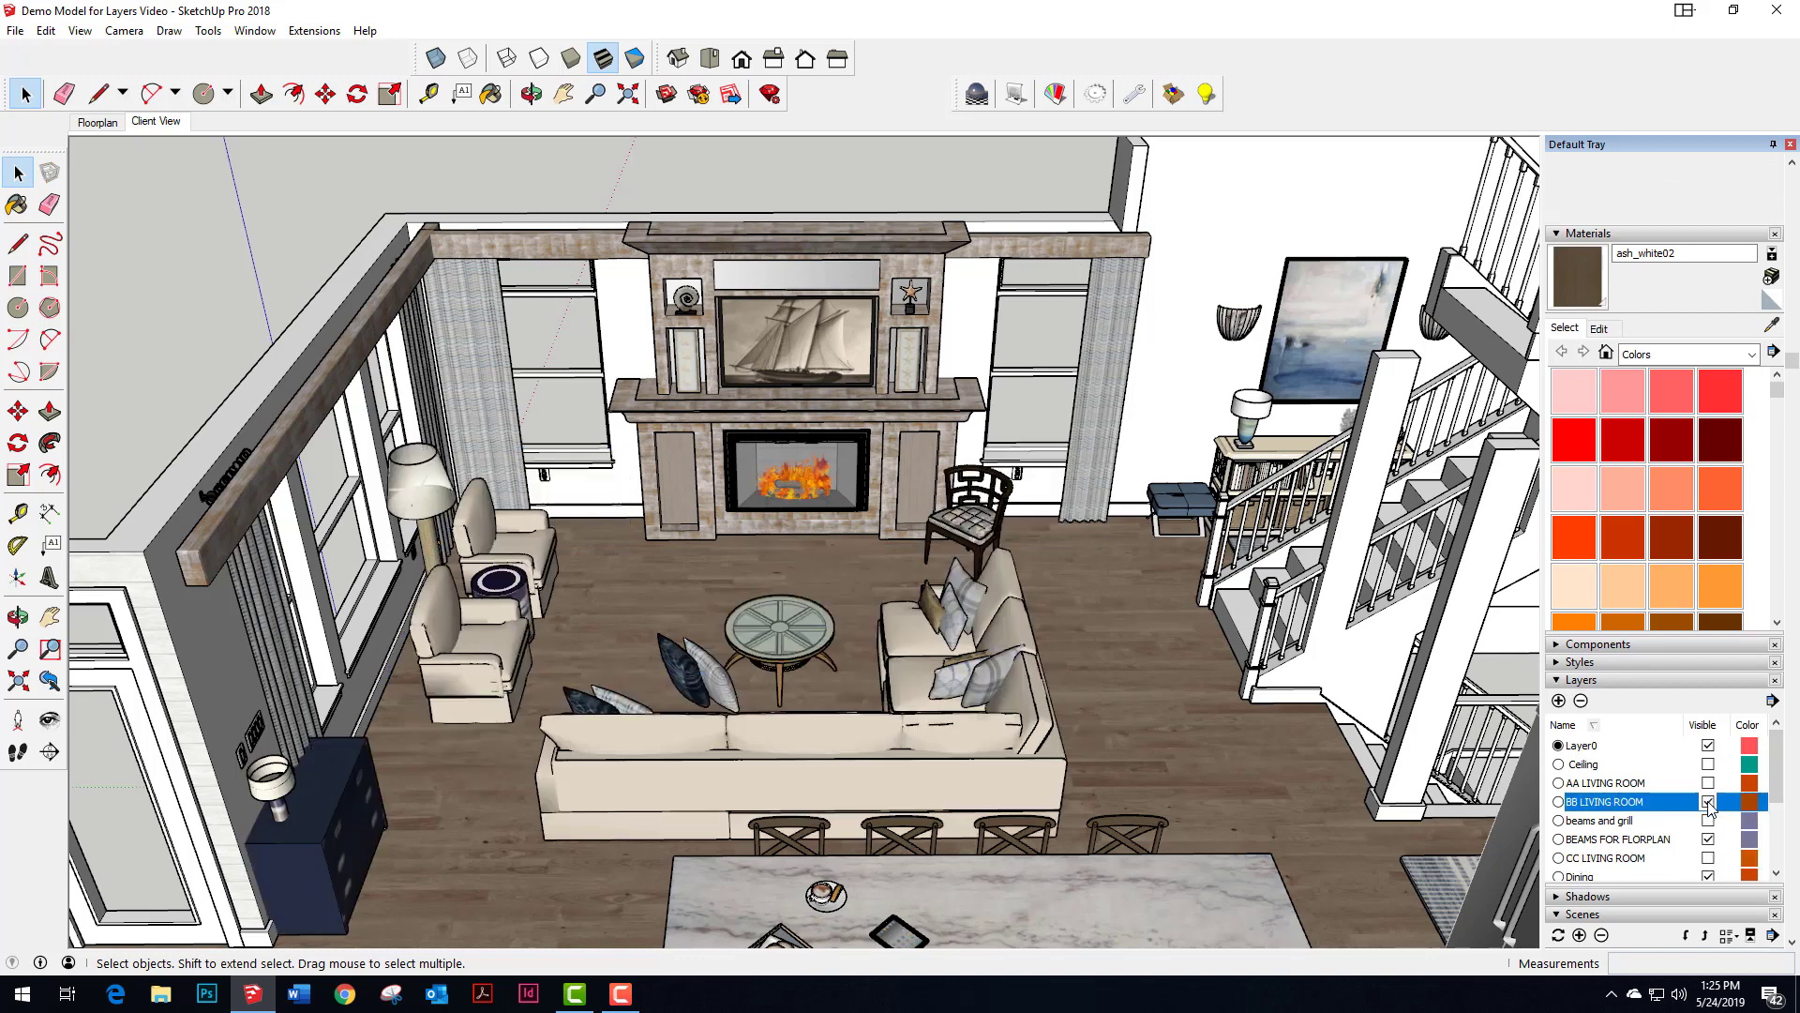
left_click(1707, 802)
left_click(1707, 783)
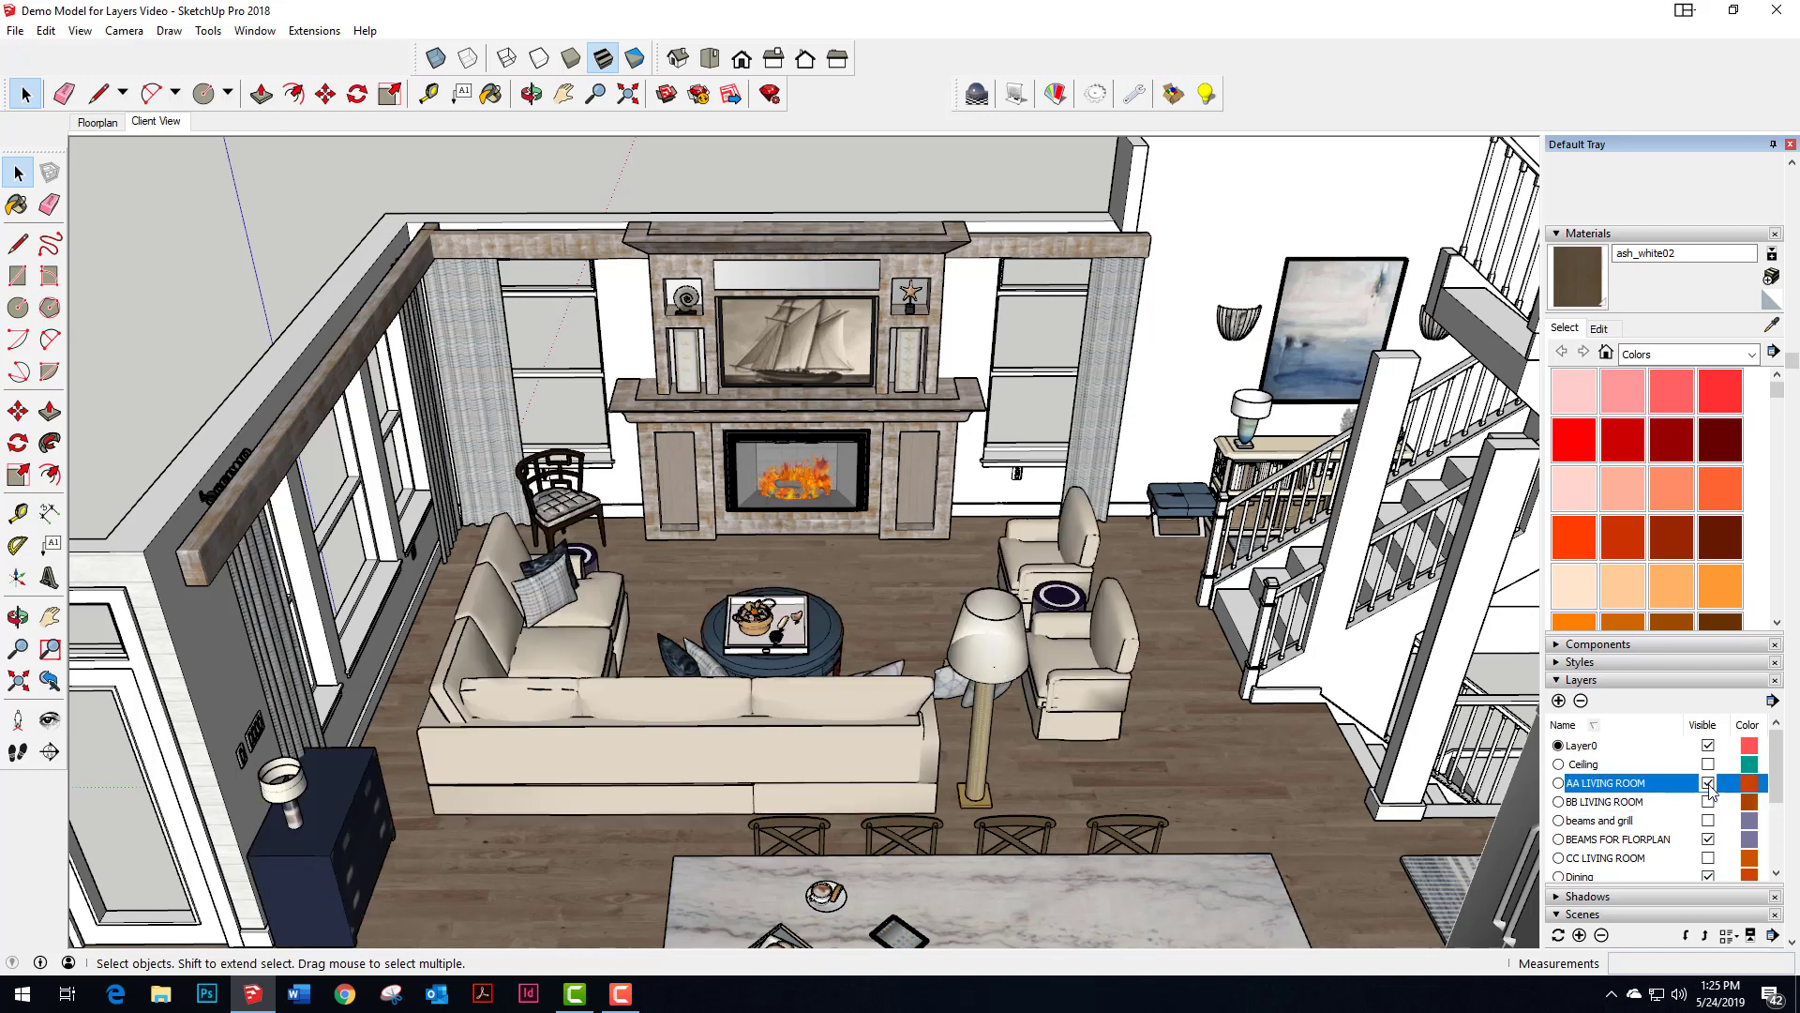
left_click(1708, 784)
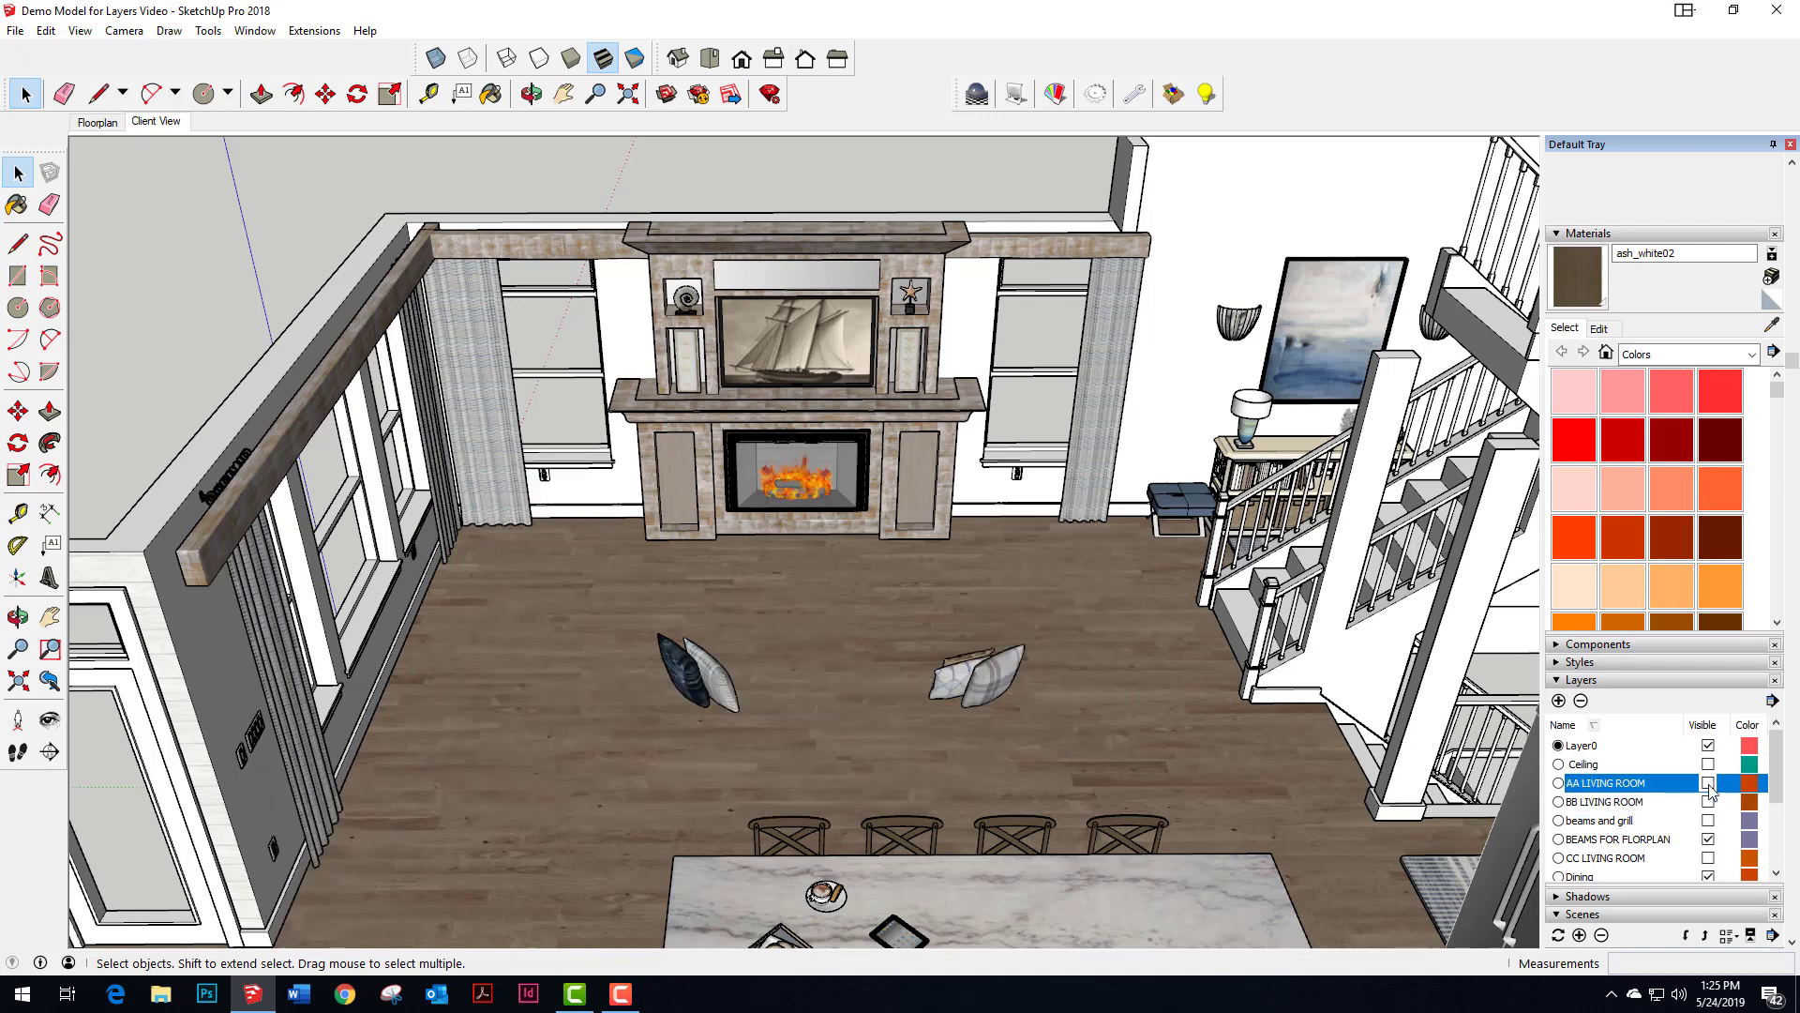
left_click(1708, 858)
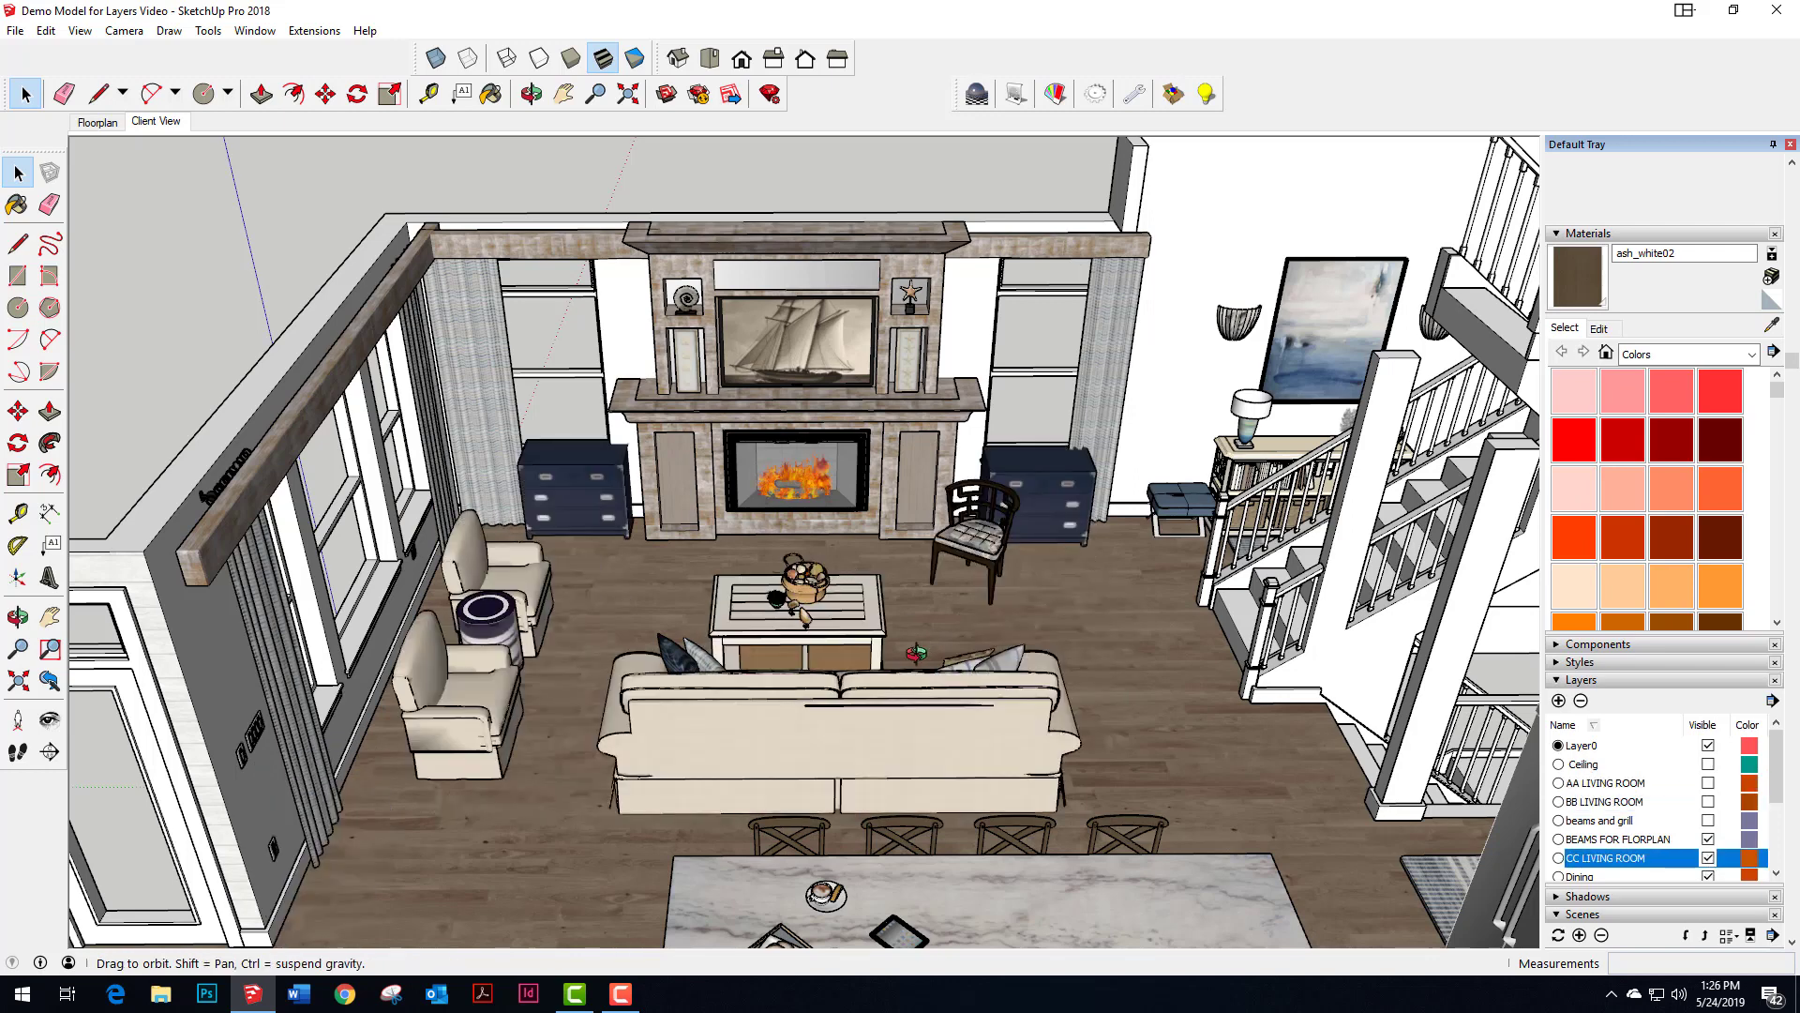
- Select both sofa pillow groups and put them on the CC LIVING ROOM layer
middle_click_drag(965, 701, 980, 708)
scroll(980, 705, "up", 2)
left_click(972, 703)
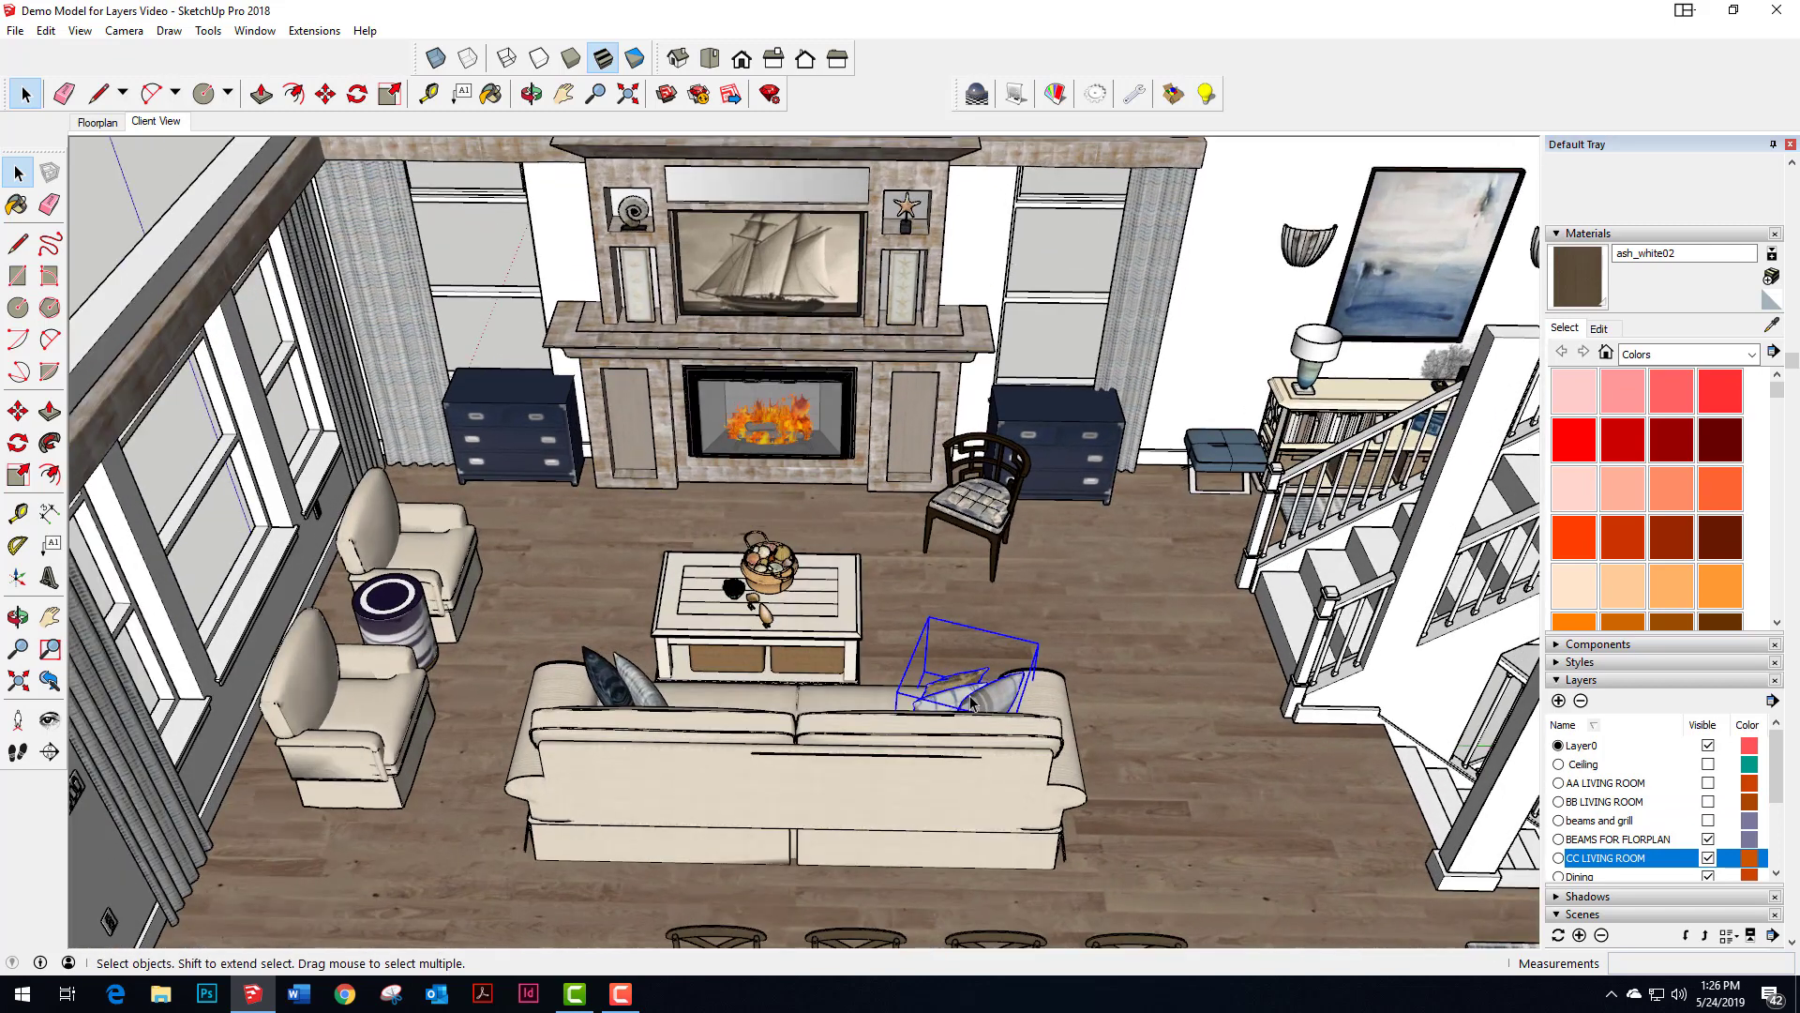
left_click(630, 687, "shift")
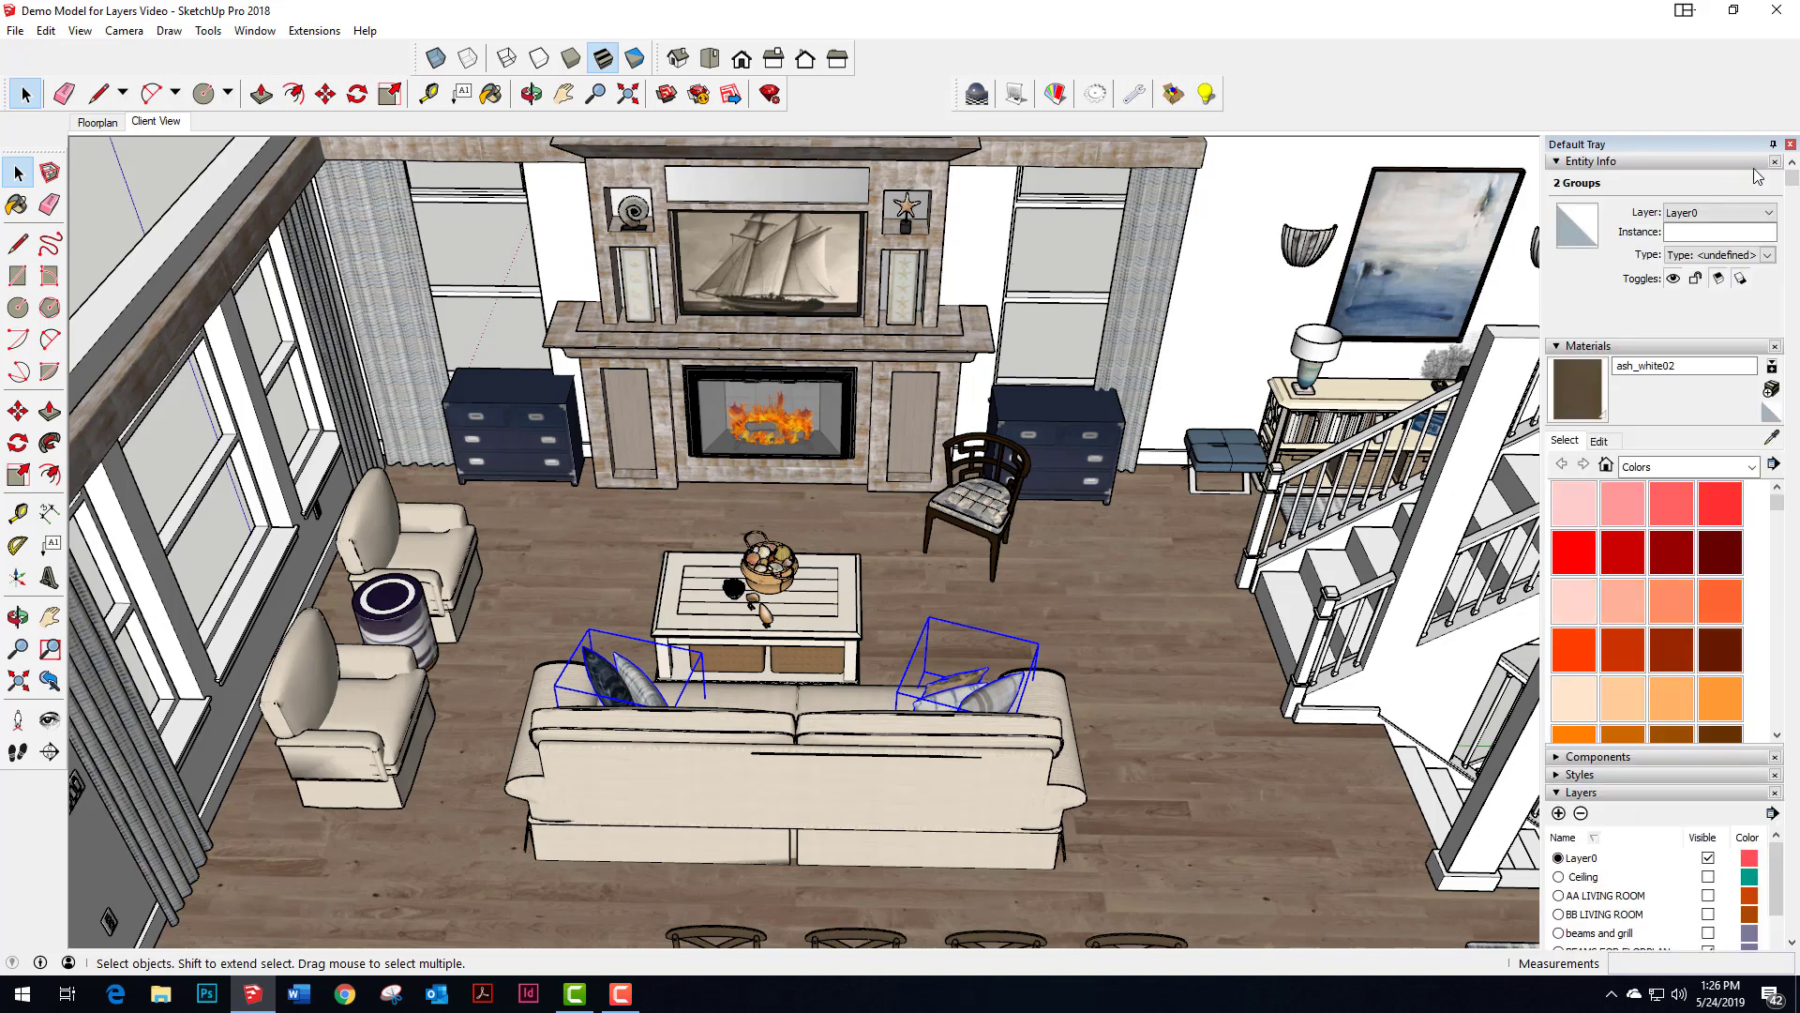
left_click(1762, 212)
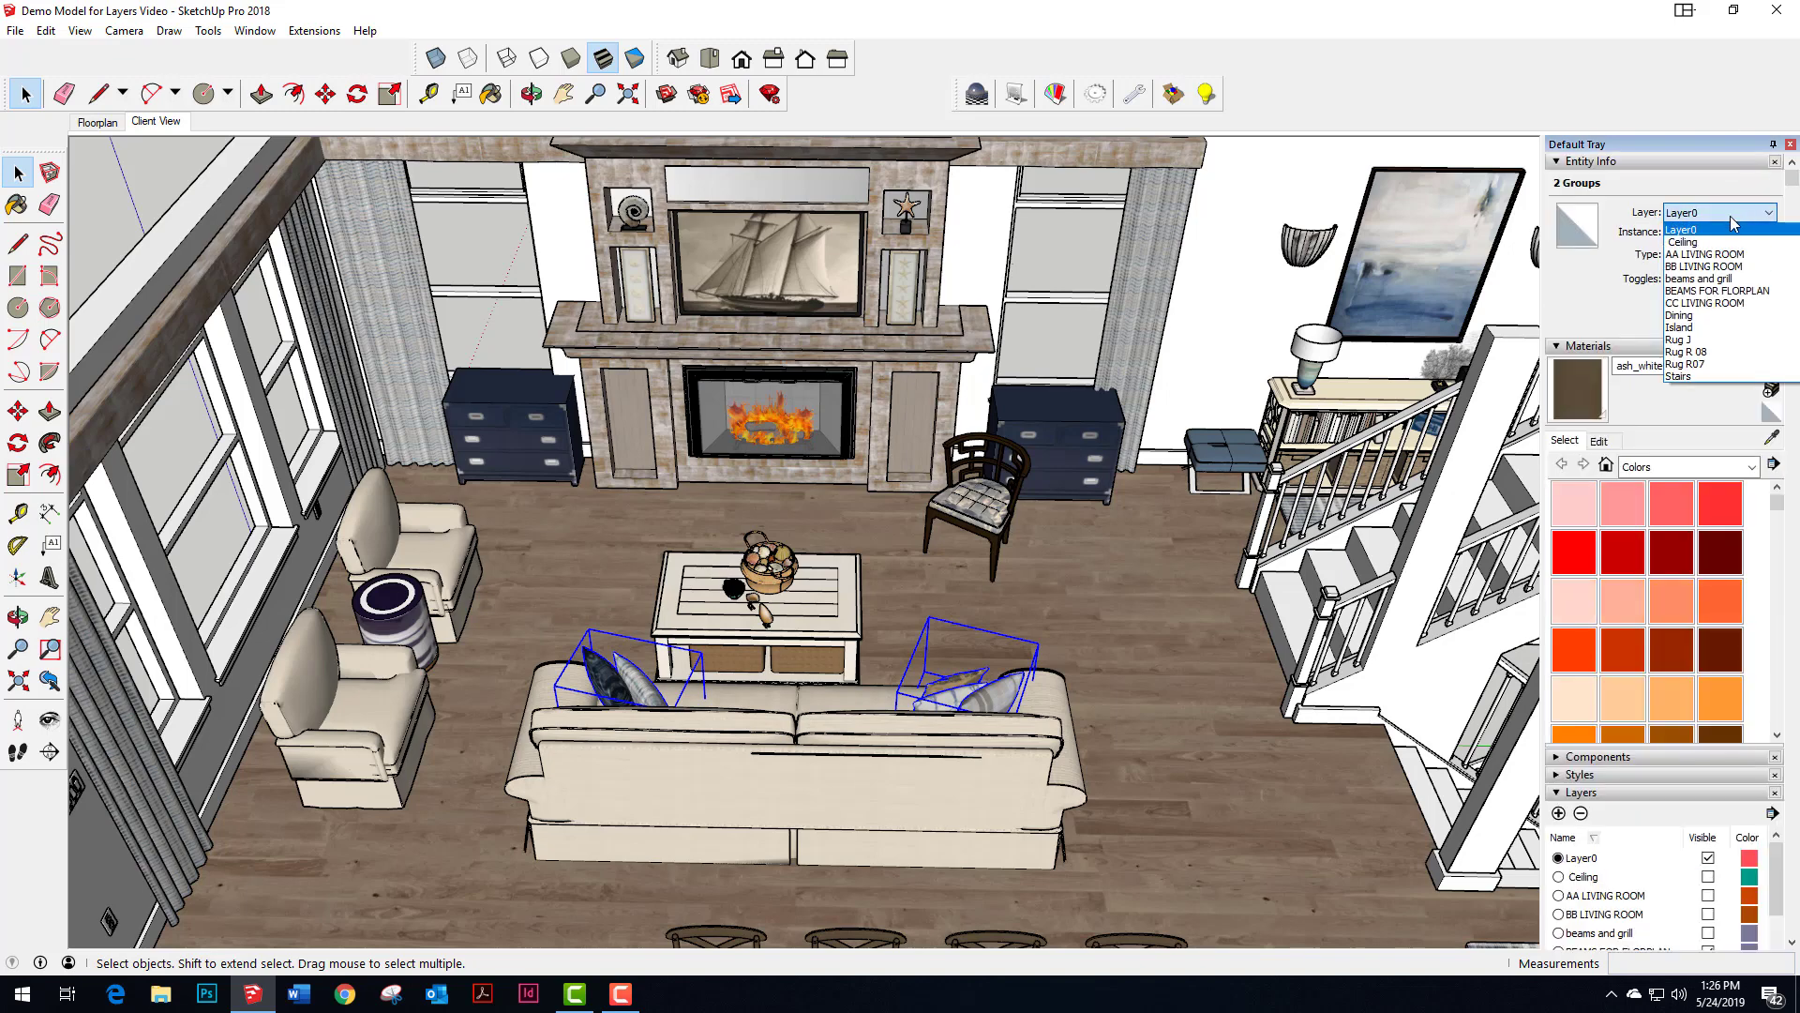
left_click(1703, 294)
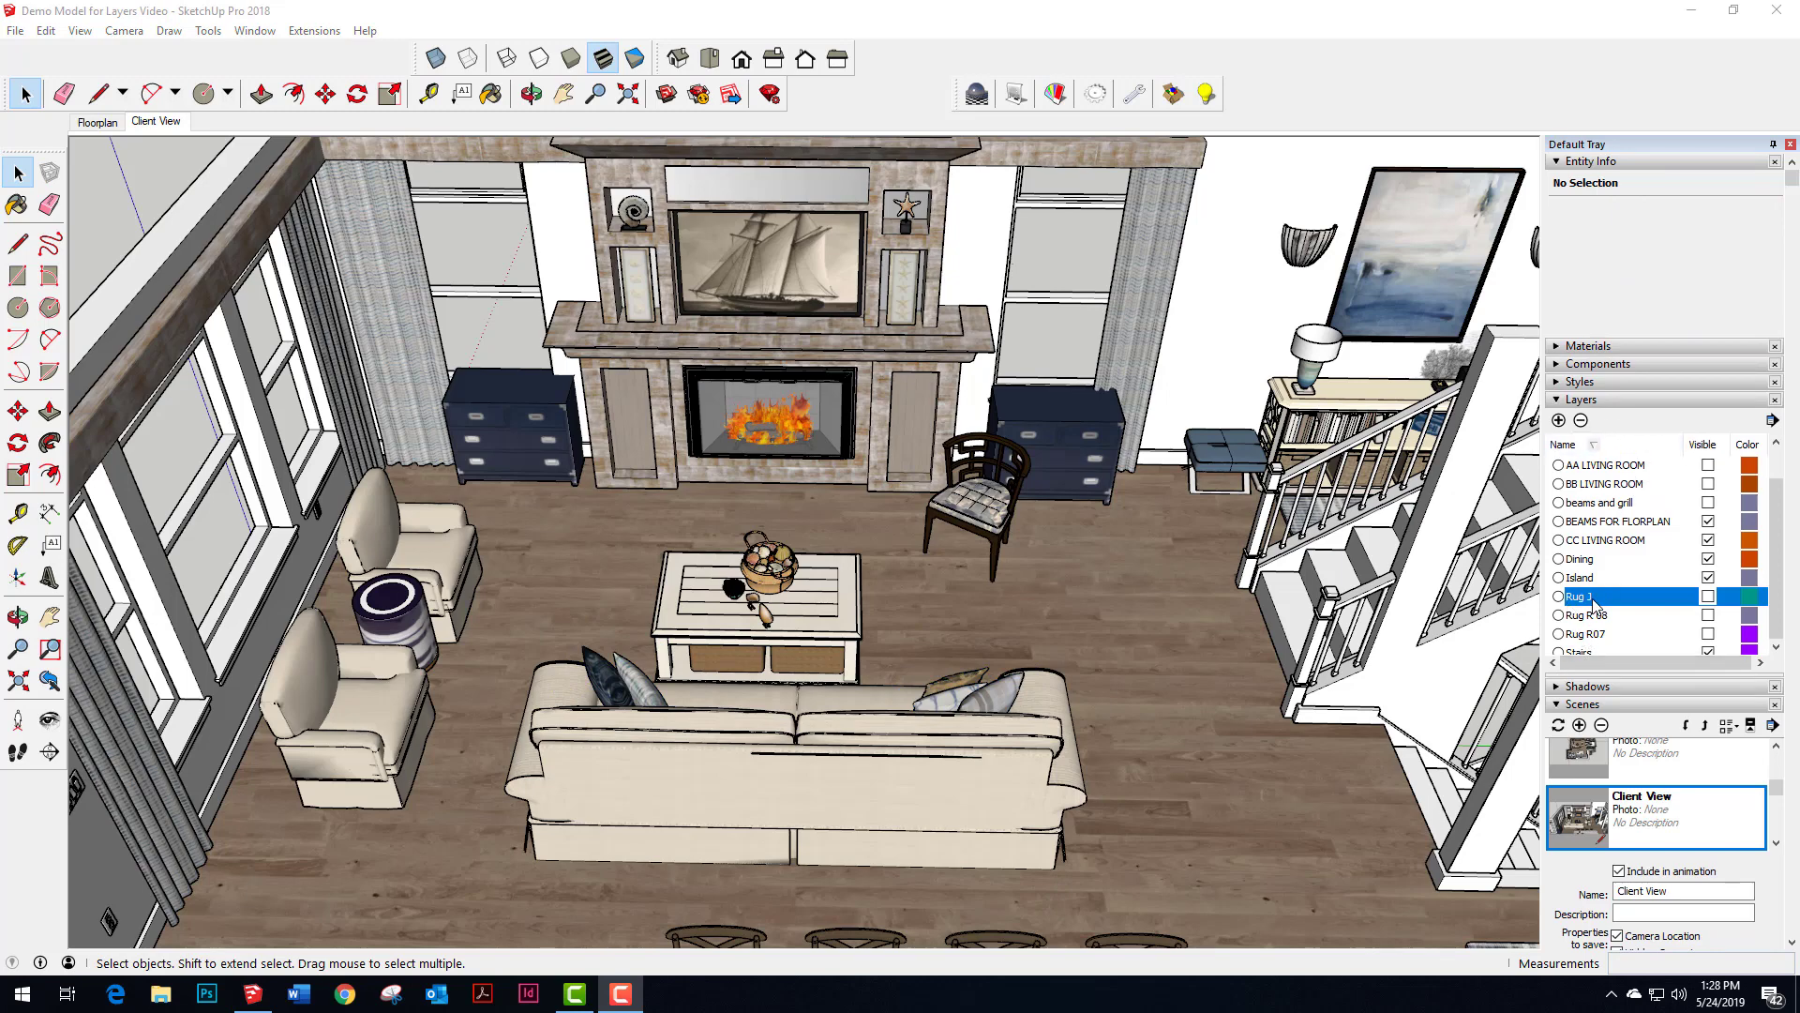
- Preview the Rug J and Rug R 08 layers, then leave the blue Rug R07 visible
left_click(1708, 596)
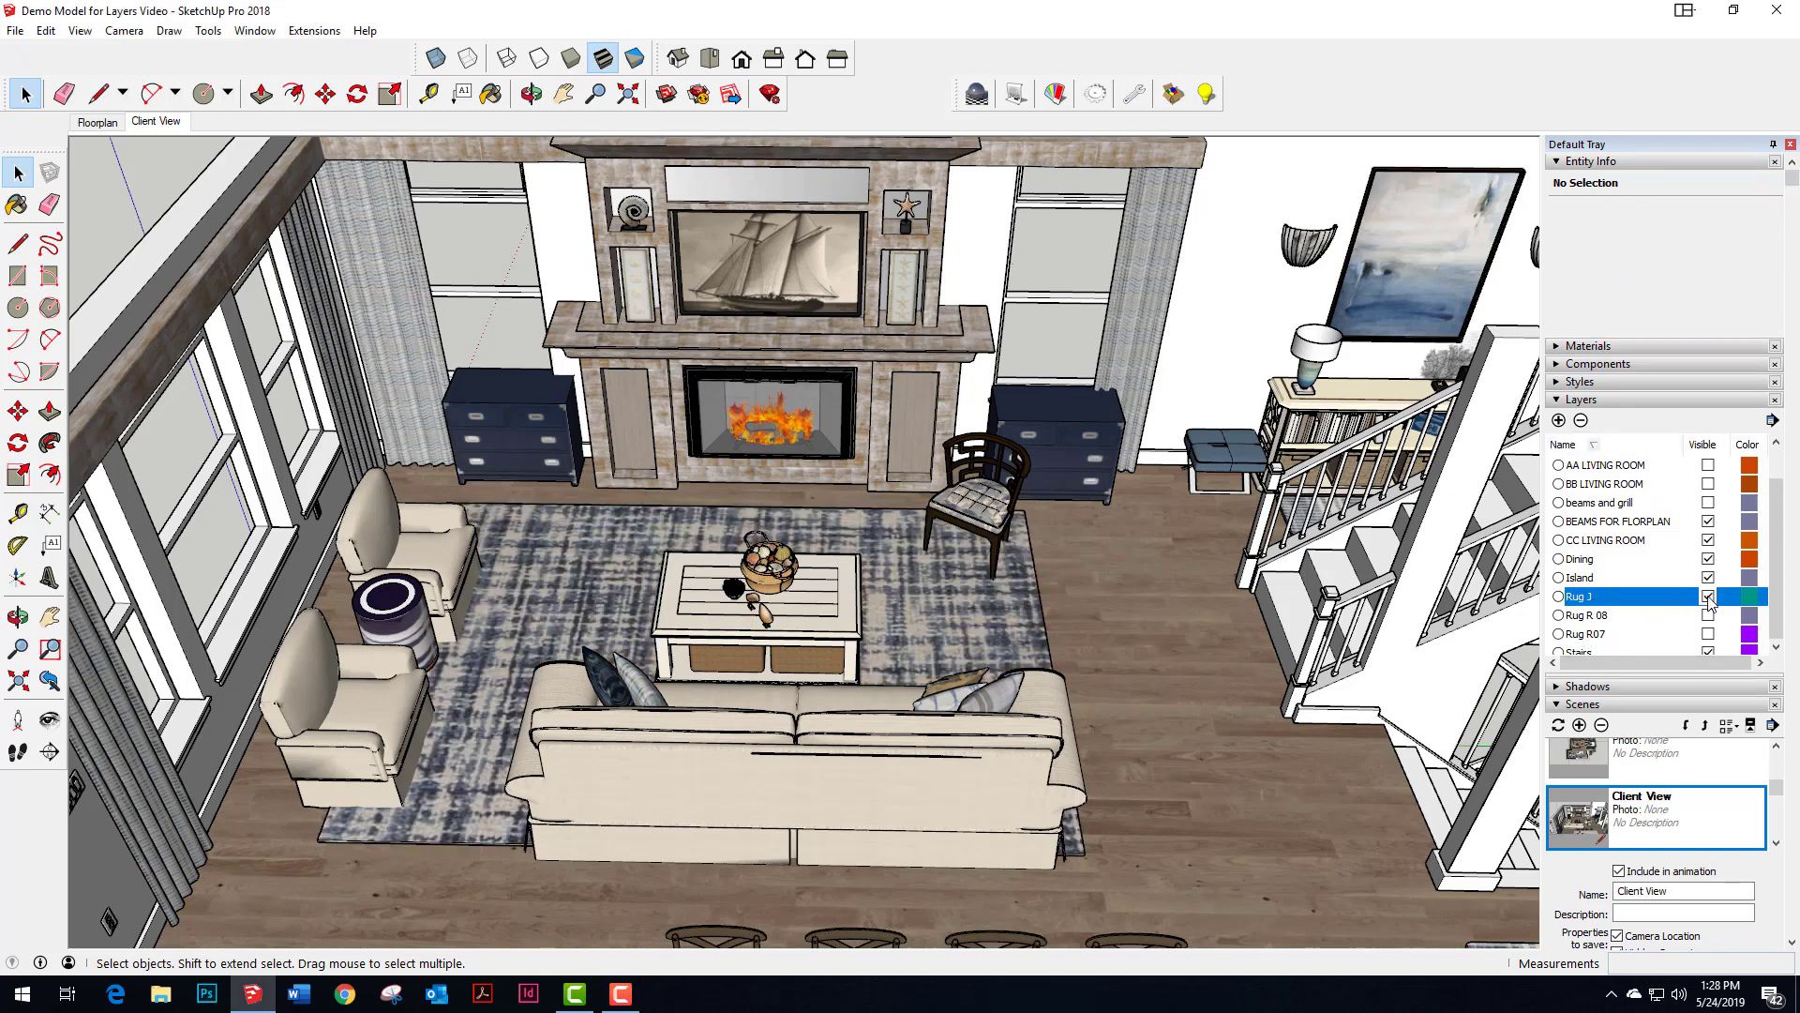
left_click(1708, 596)
left_click(1709, 615)
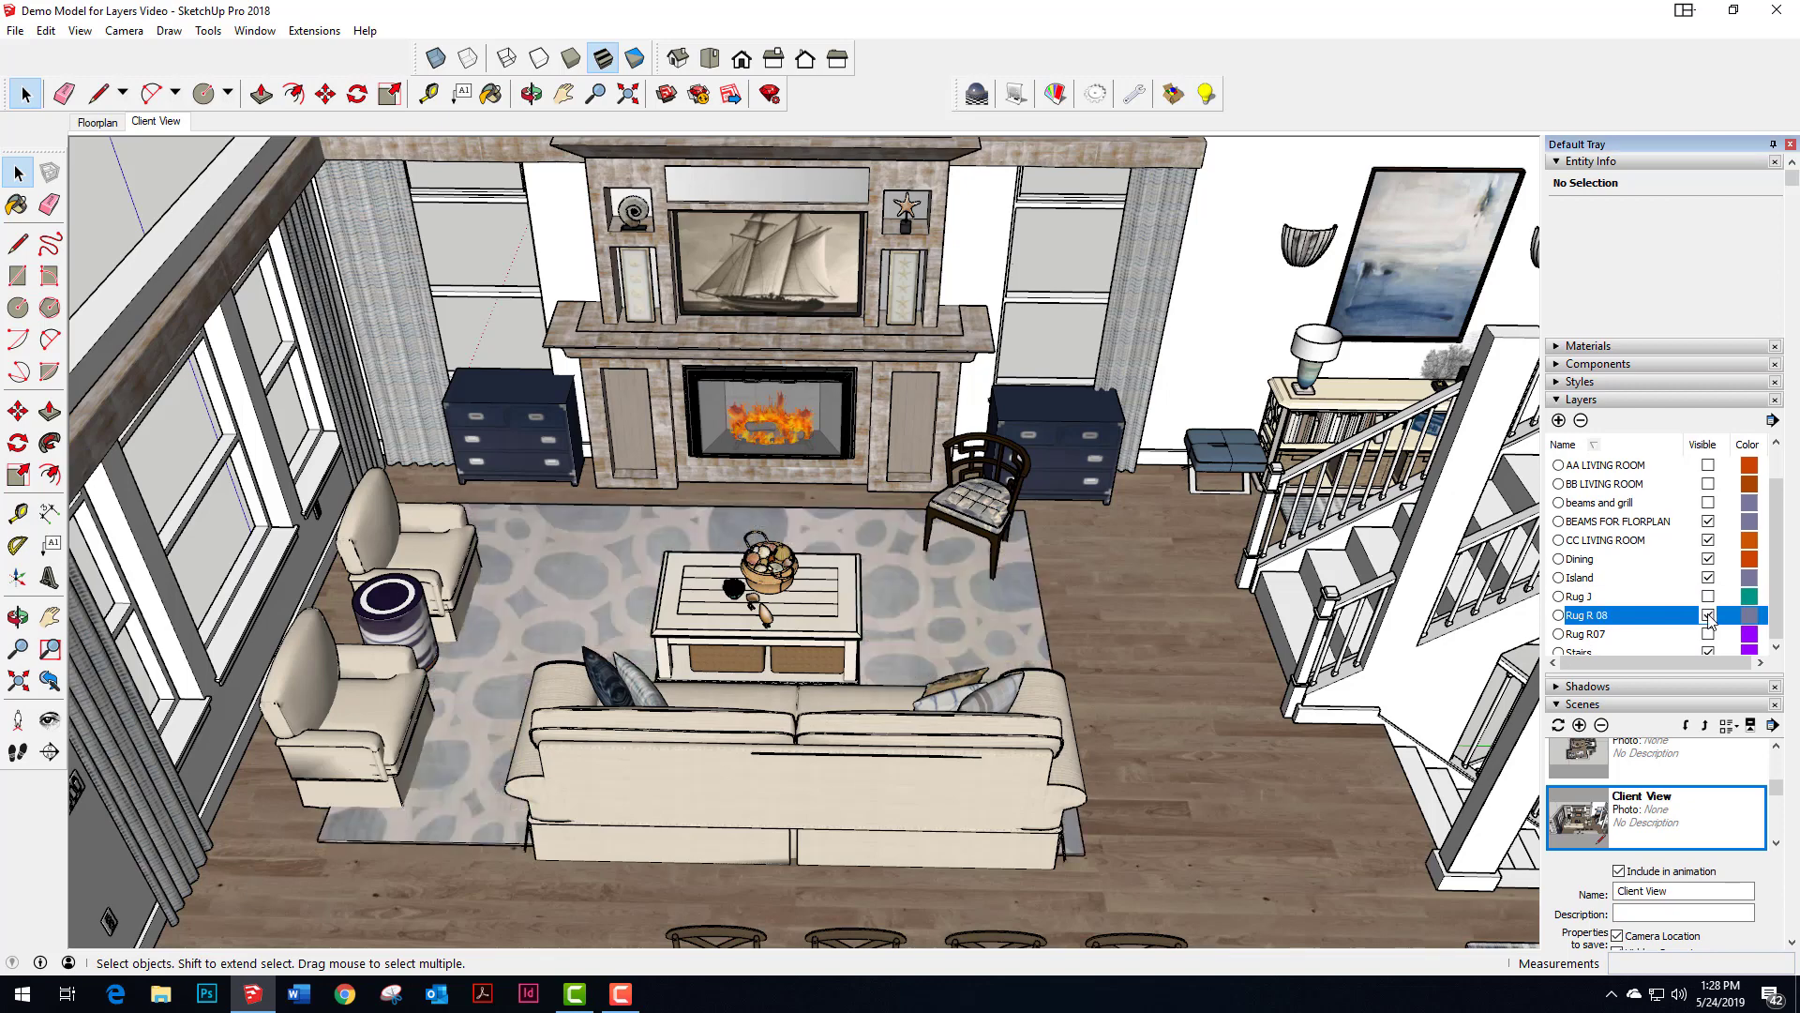
left_click(1708, 615)
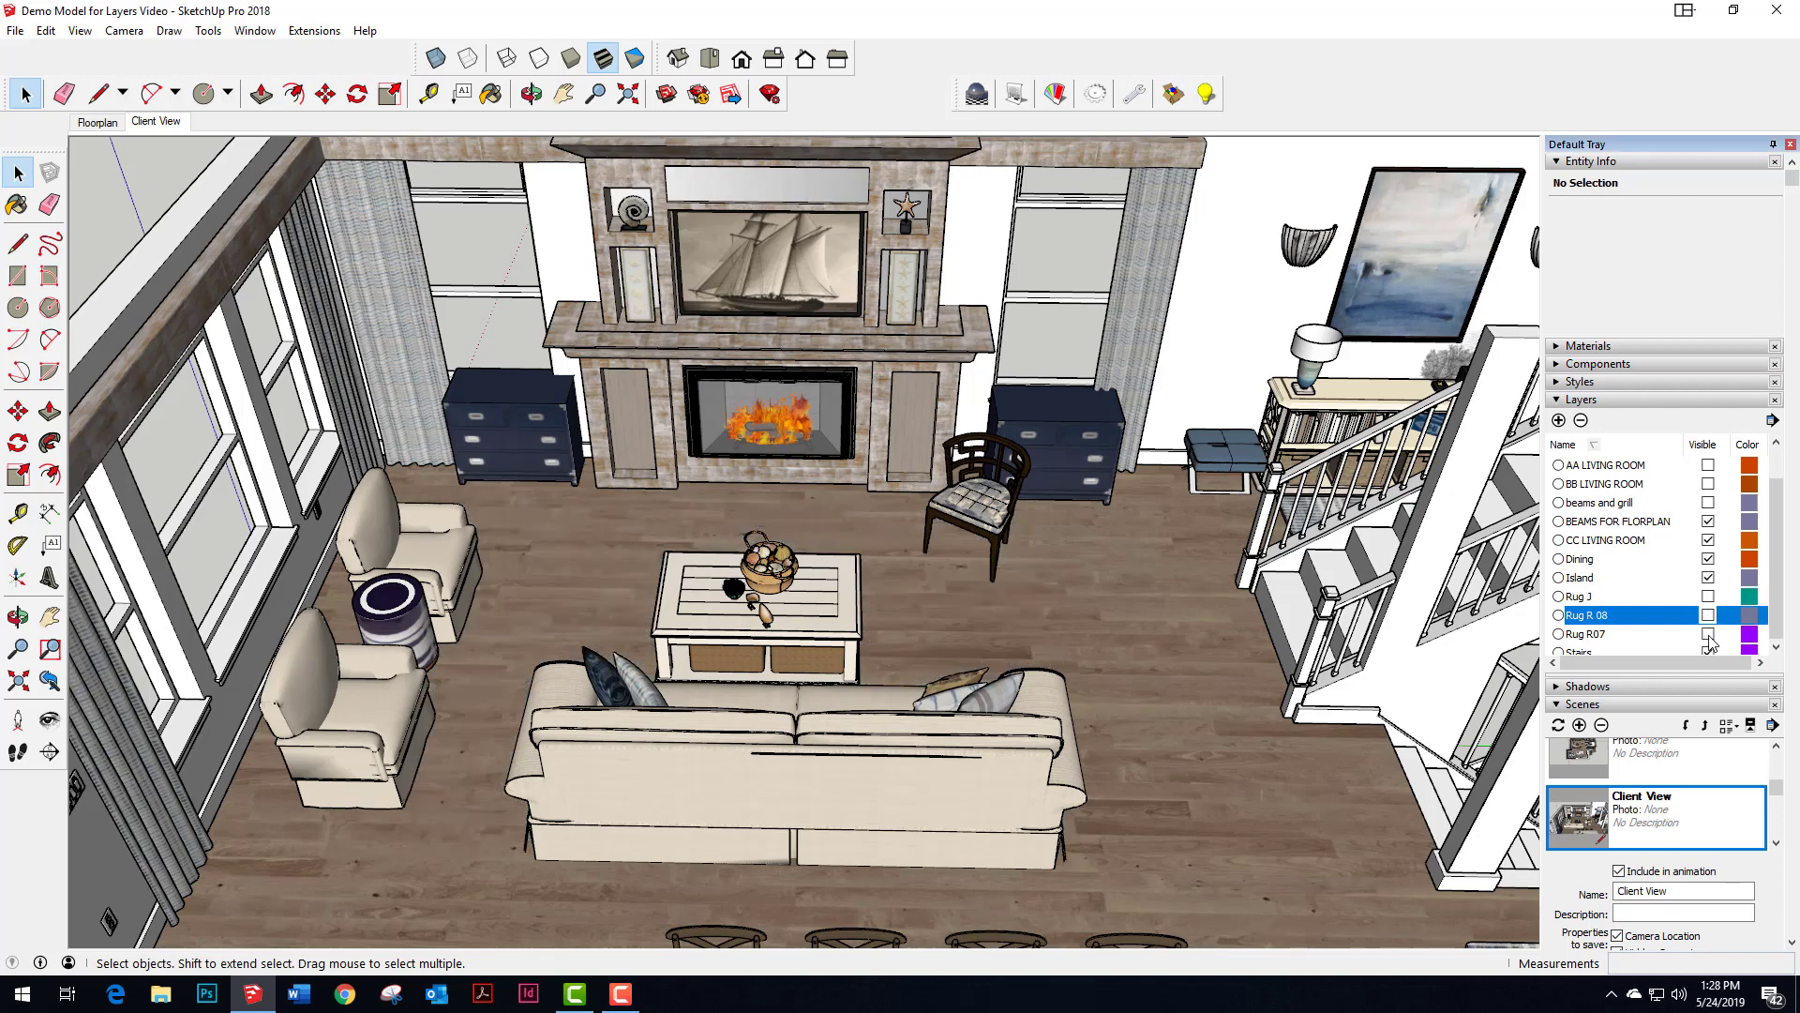
left_click(1708, 635)
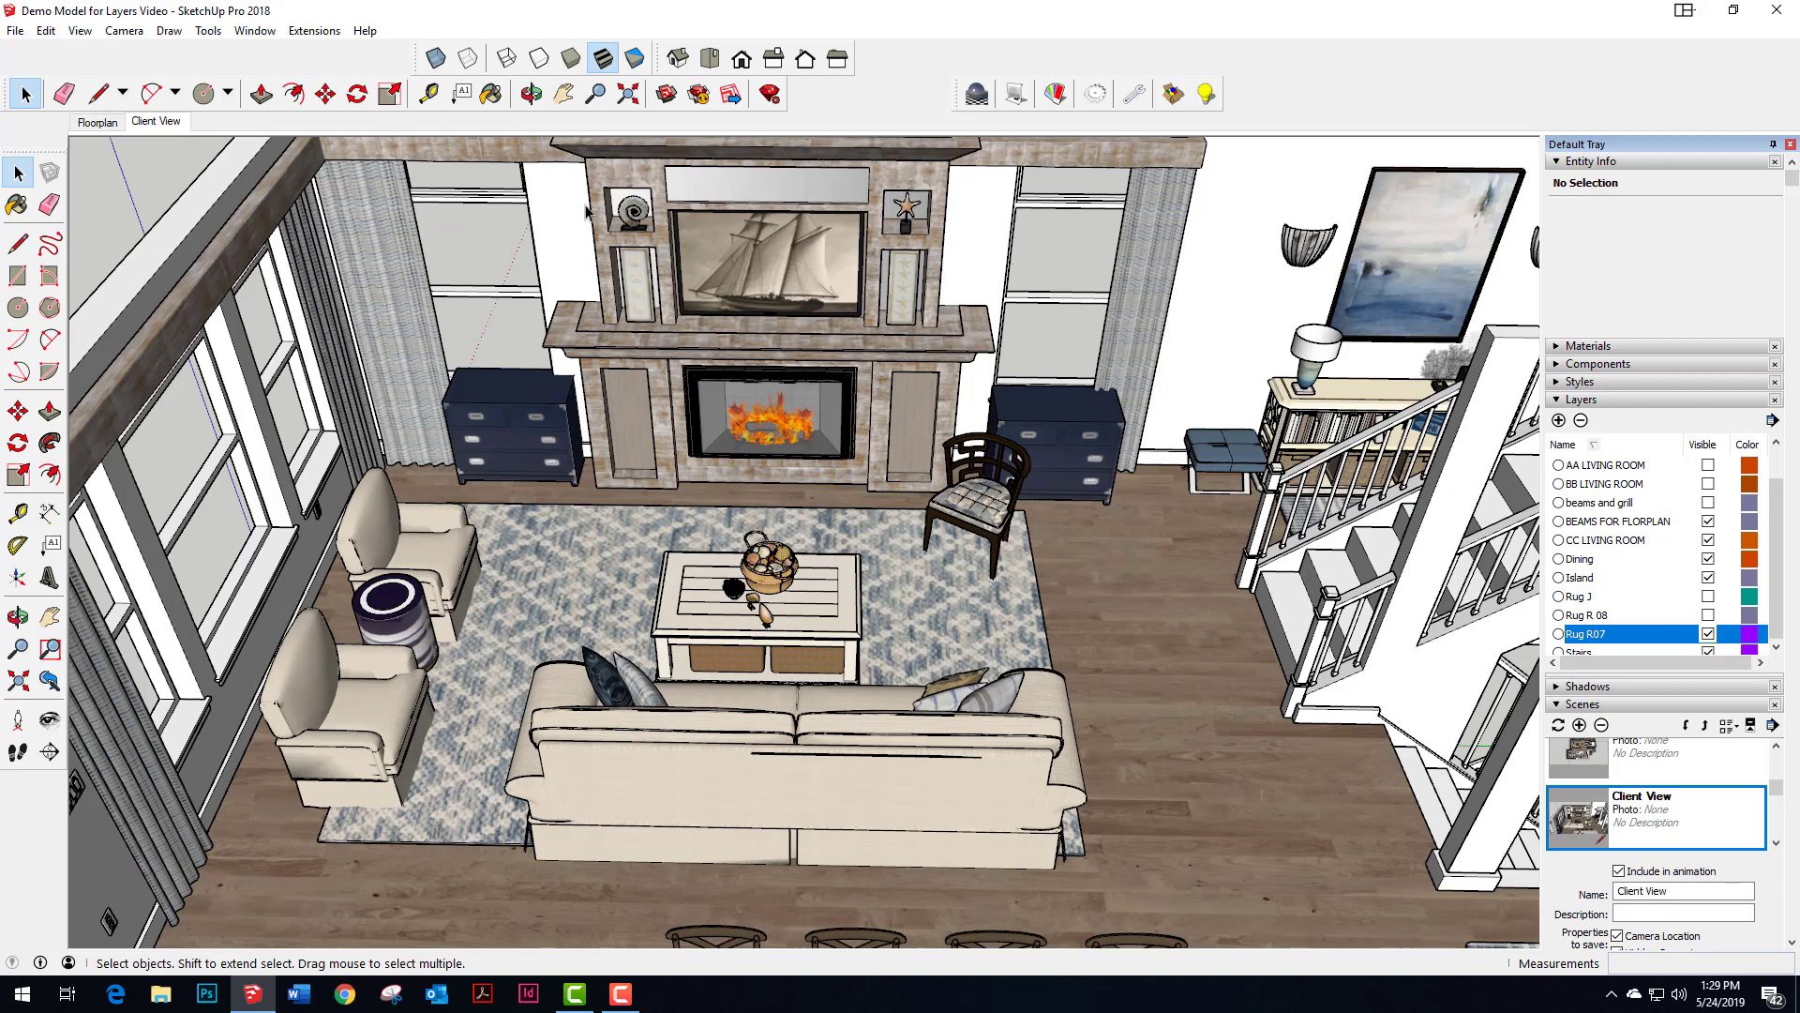
- Collapse the Entity Info panel and bring the Layers list back into view
left_click(1652, 161)
left_click(1614, 235)
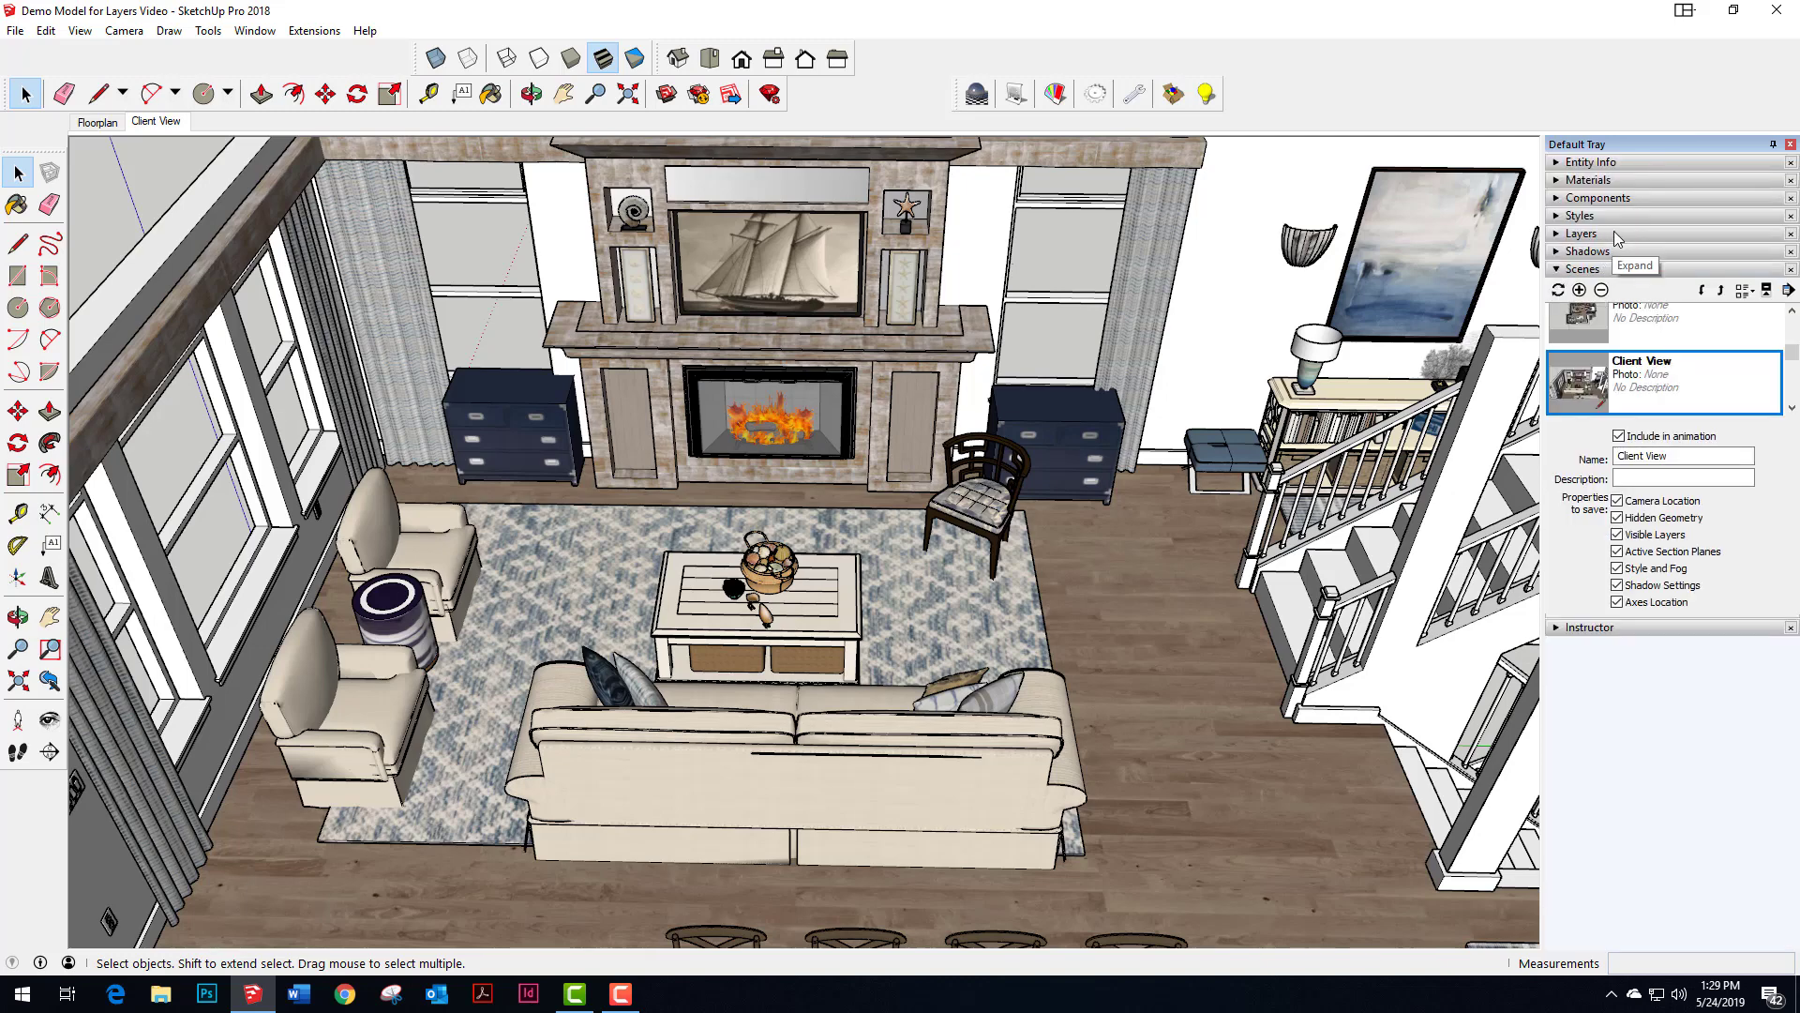
left_click(1613, 232)
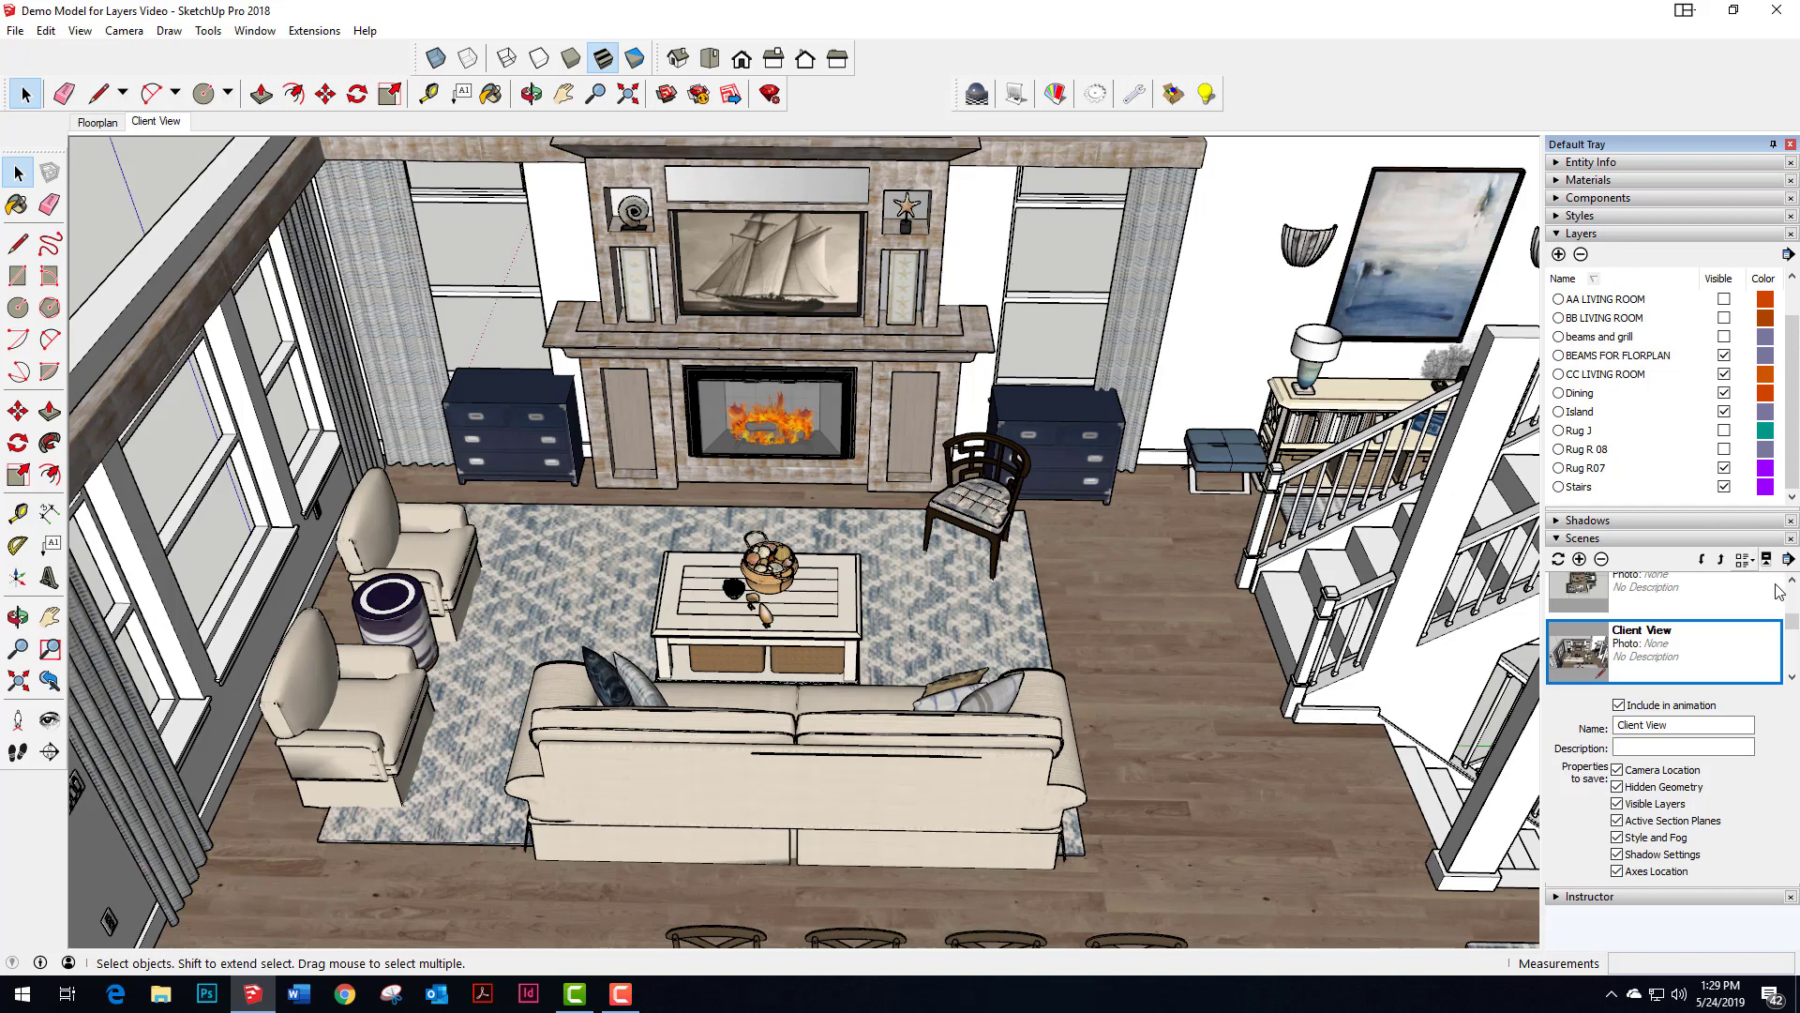
scroll(1786, 638, "up", 2)
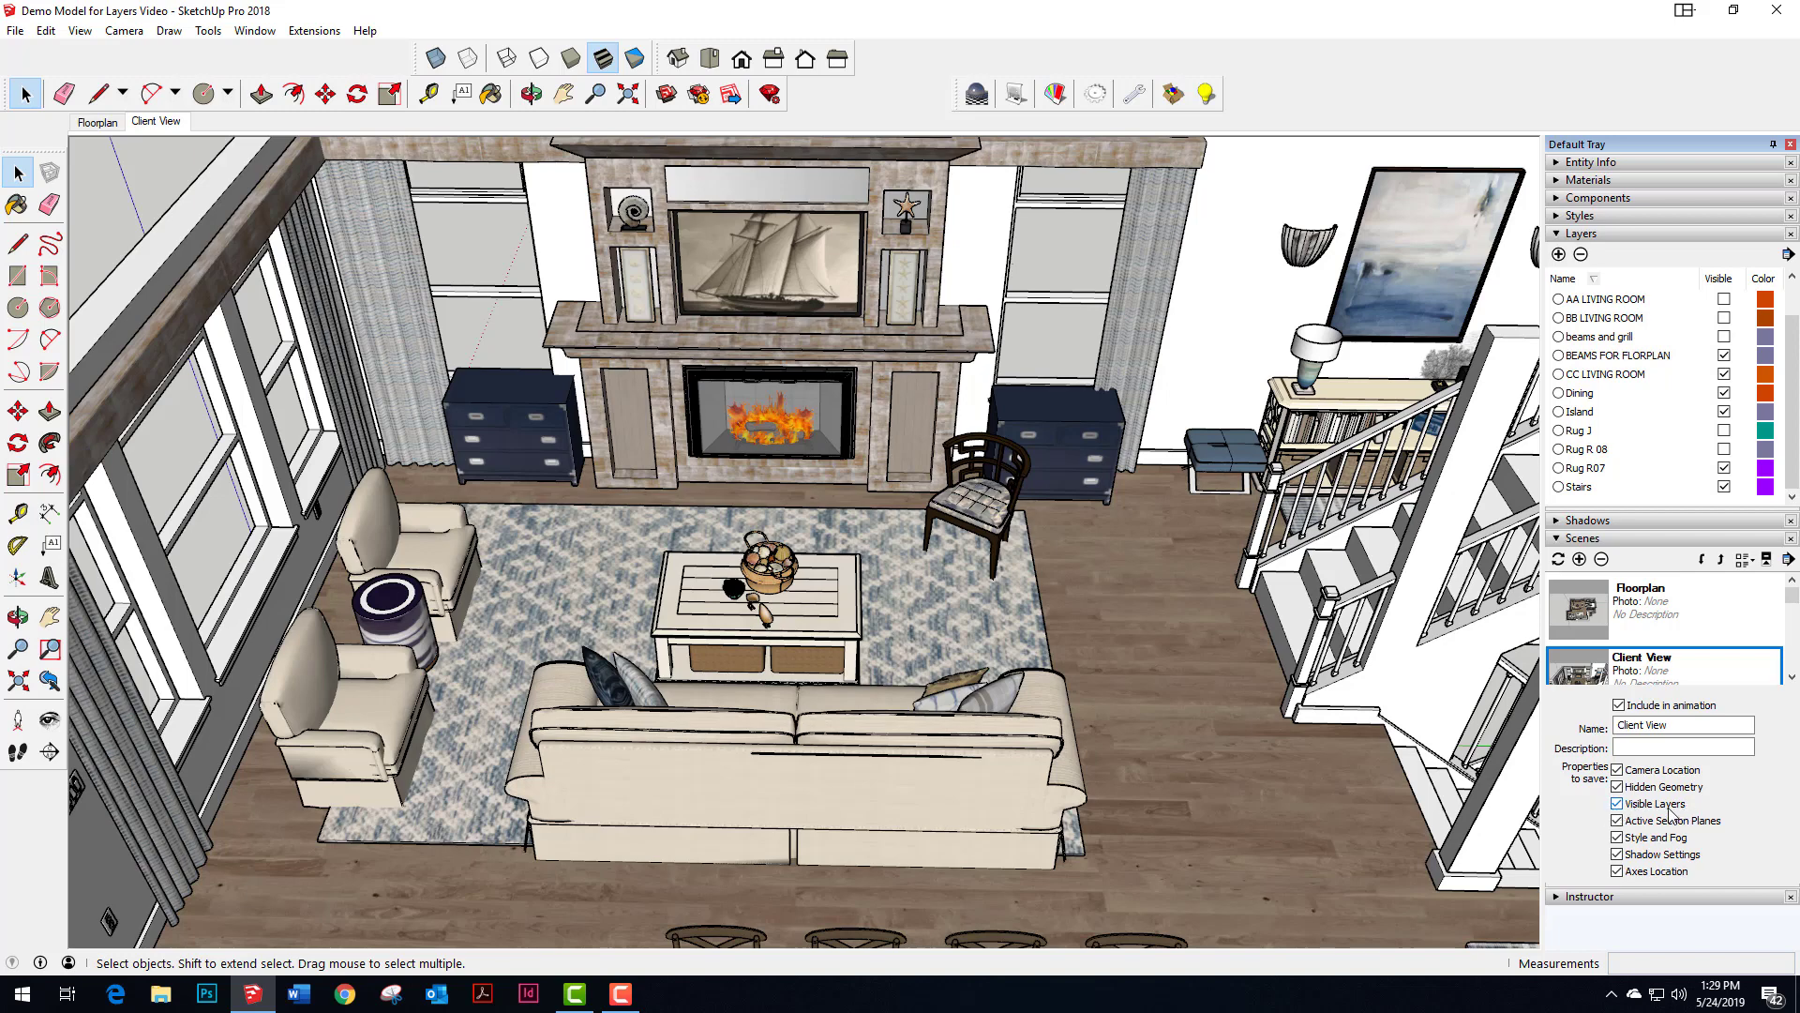
- Show AA LIVING ROOM and Rug J, hiding CC LIVING ROOM and Rug R07
left_click(1725, 300)
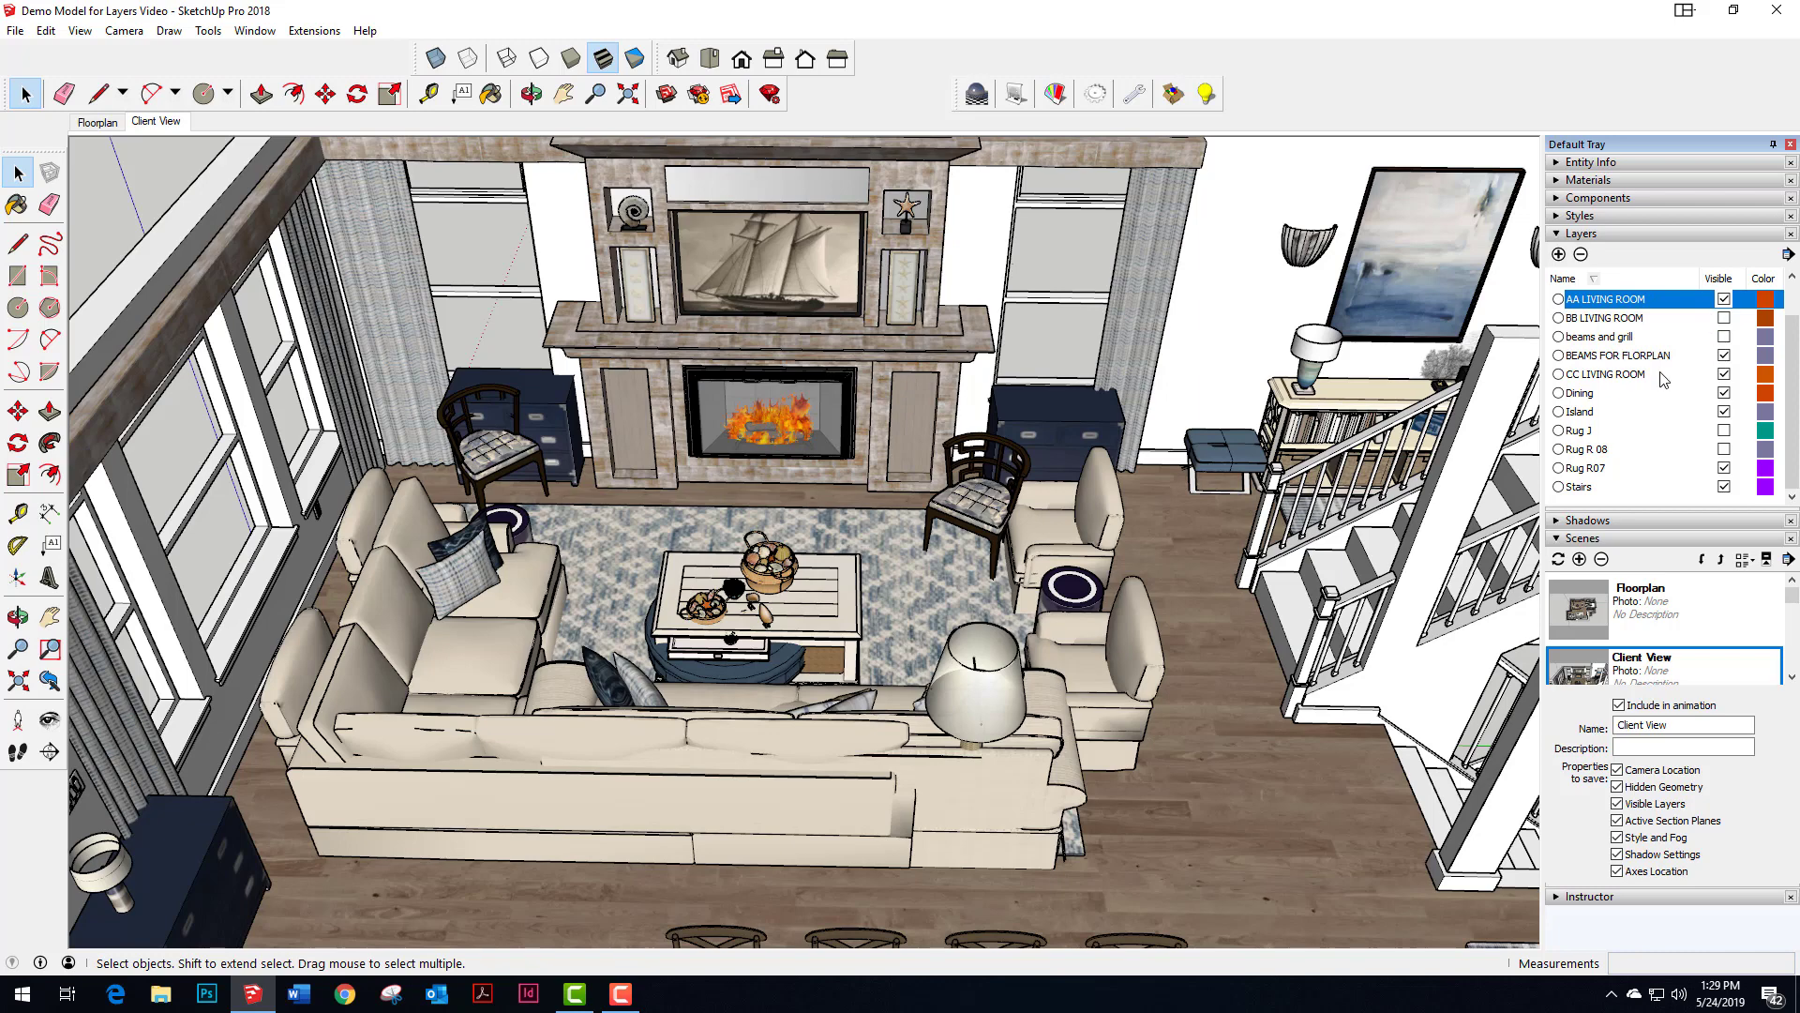
left_click(1726, 375)
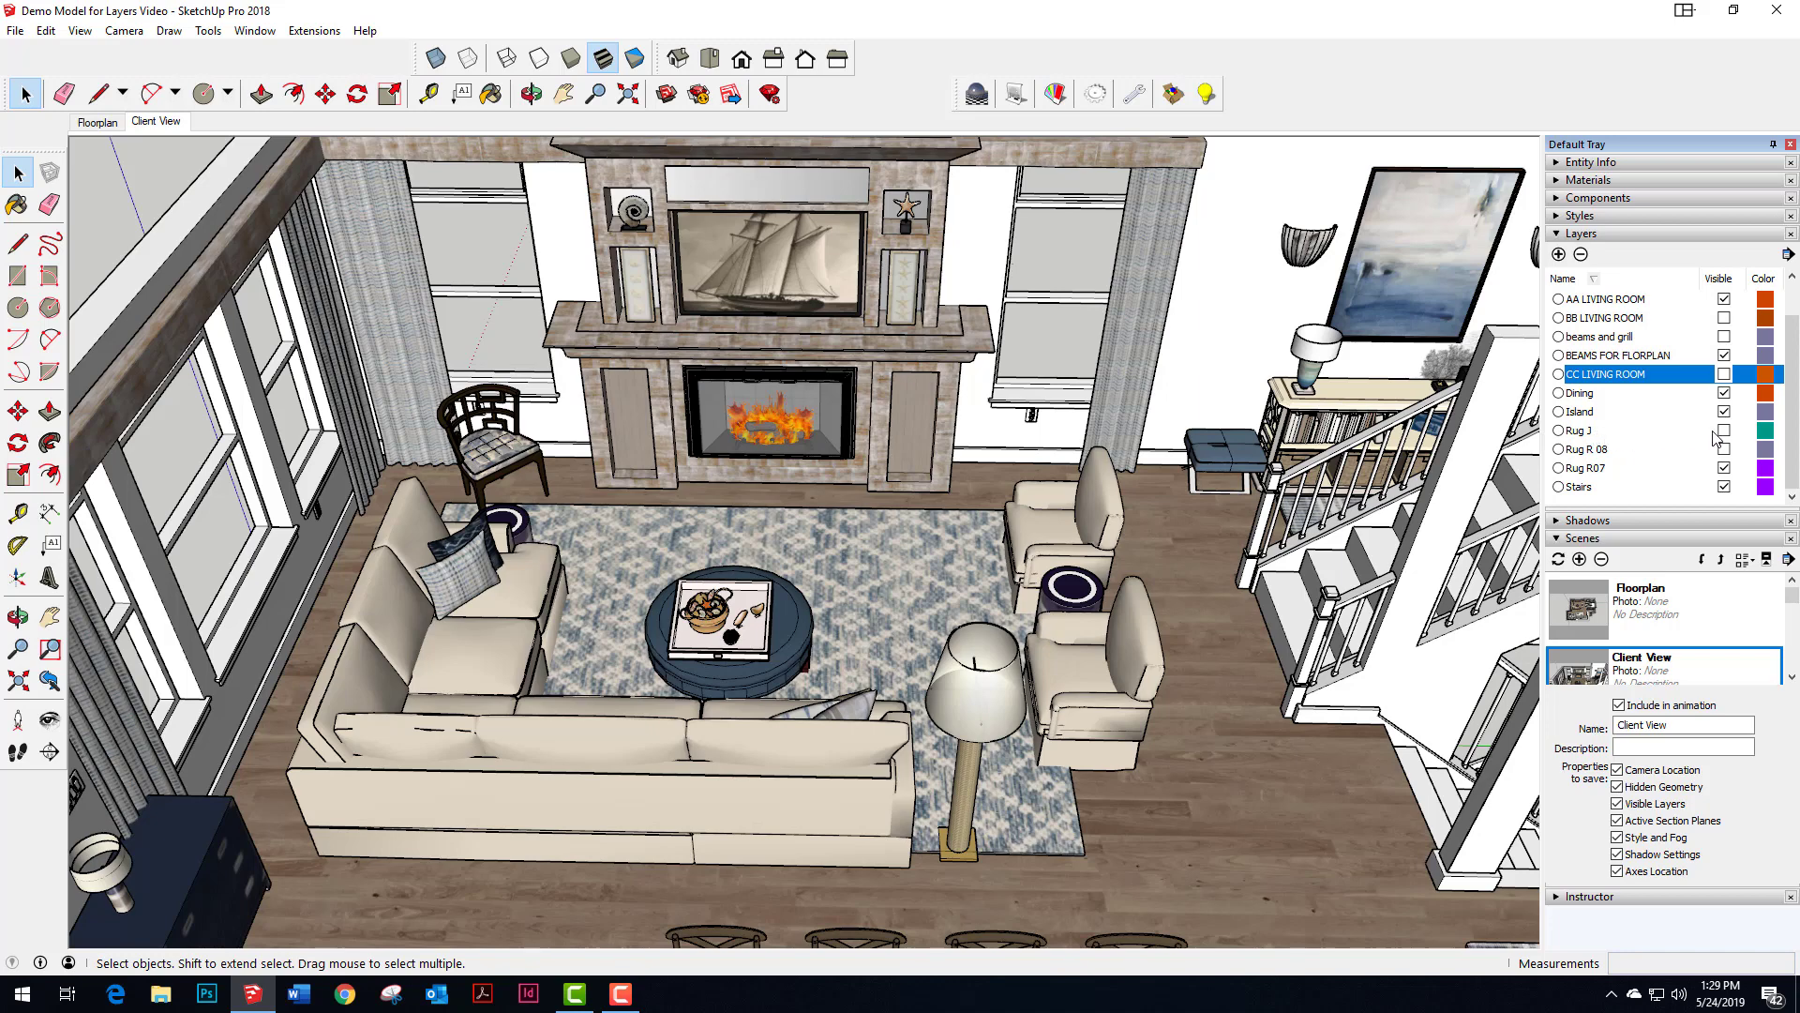
left_click(1725, 468)
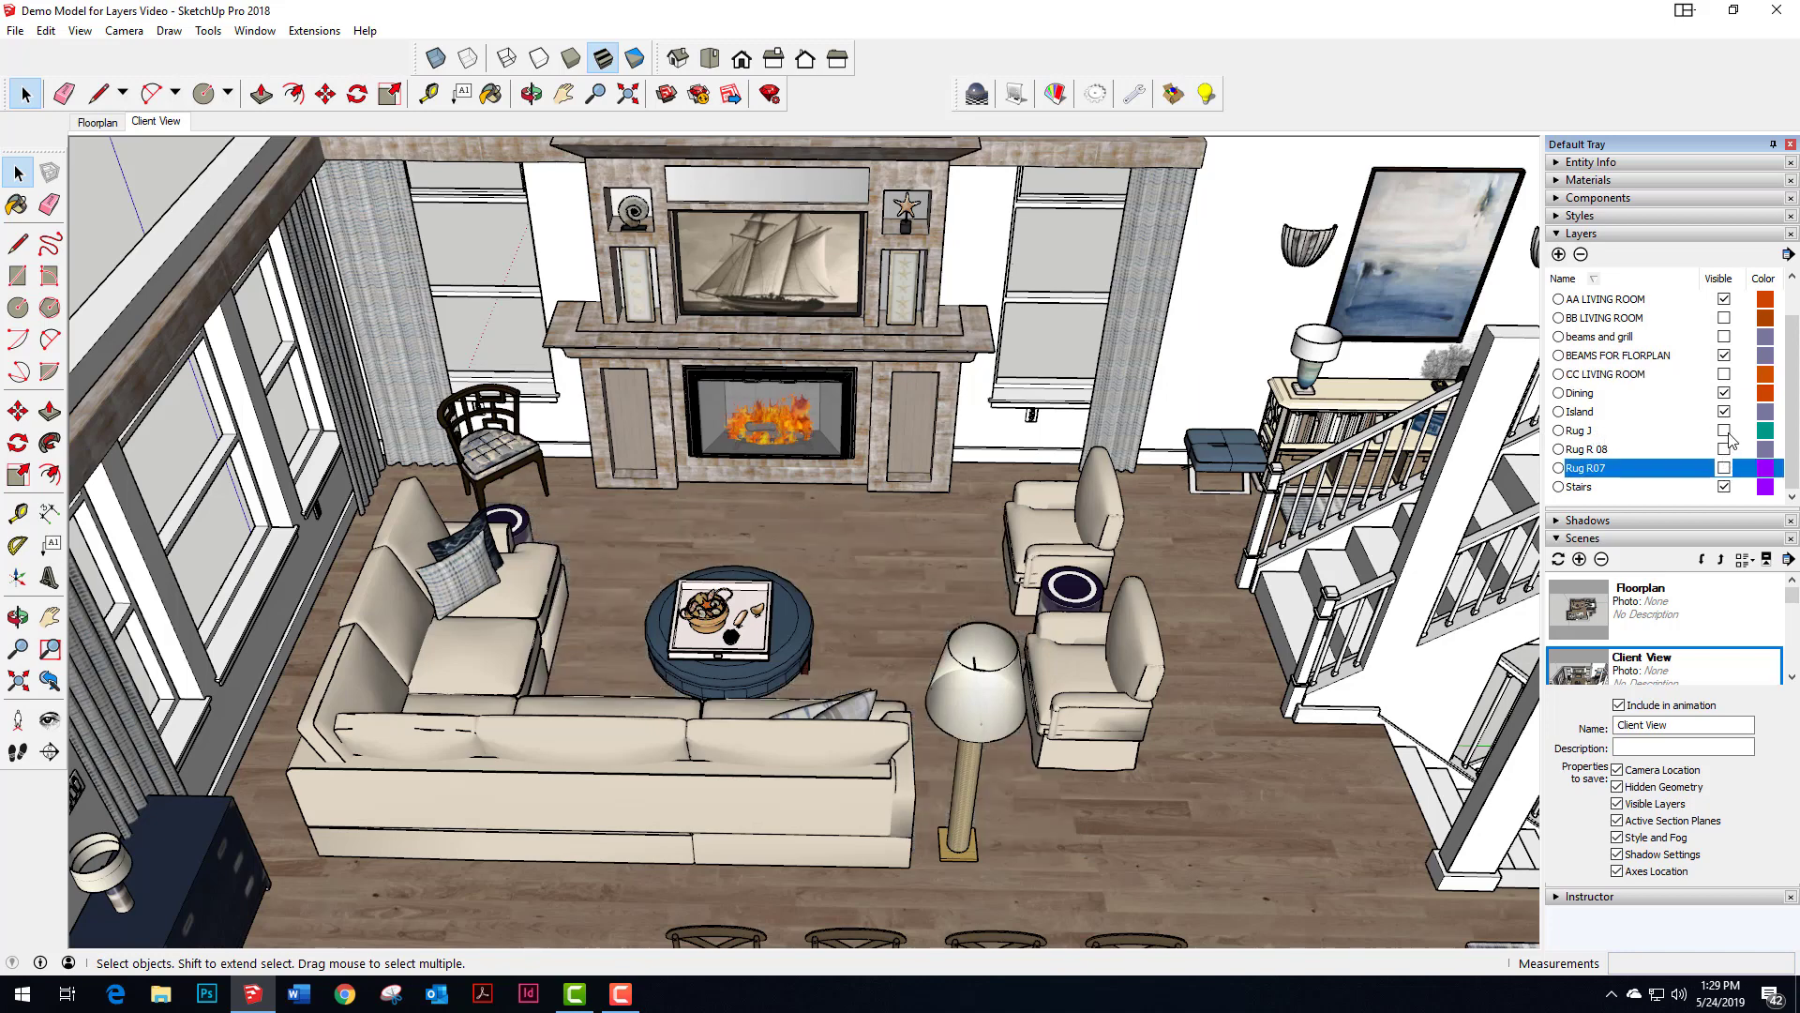
left_click(1725, 430)
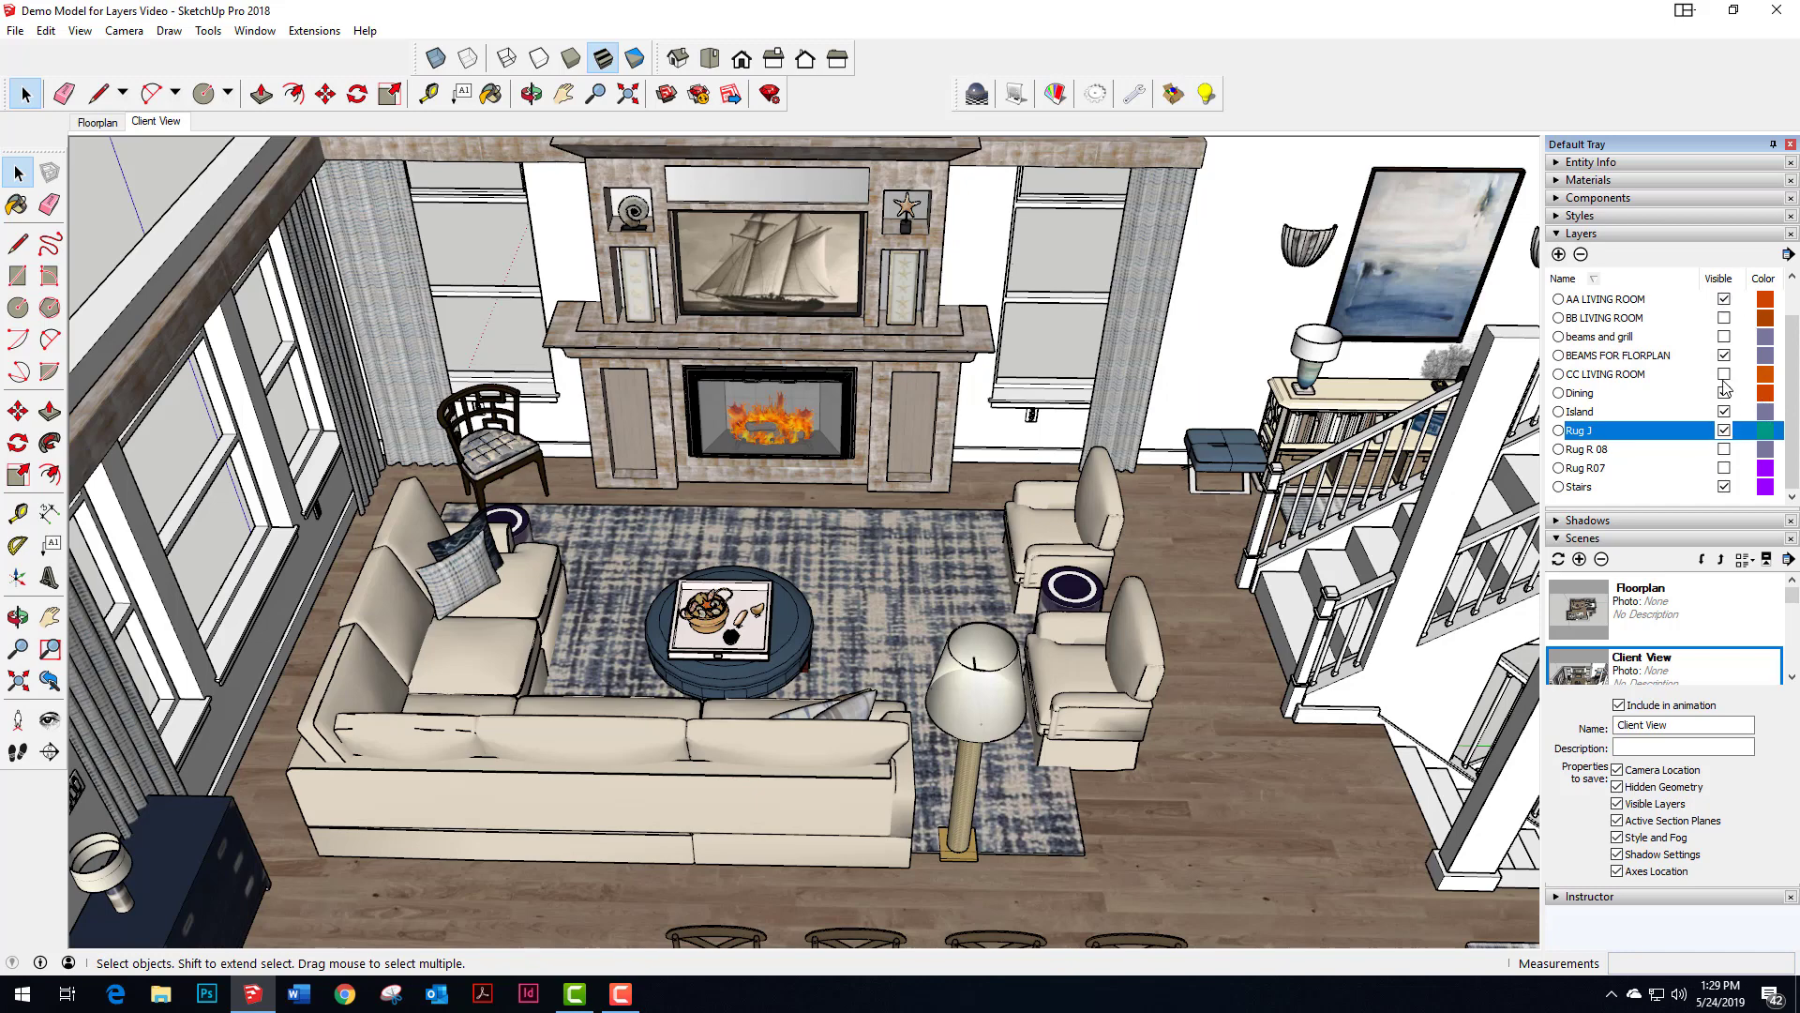
left_click(1725, 411)
- Add Scene 3 from the current AA layout view with Rug J and rename it AA LIVING ROOM
left_click(1580, 559)
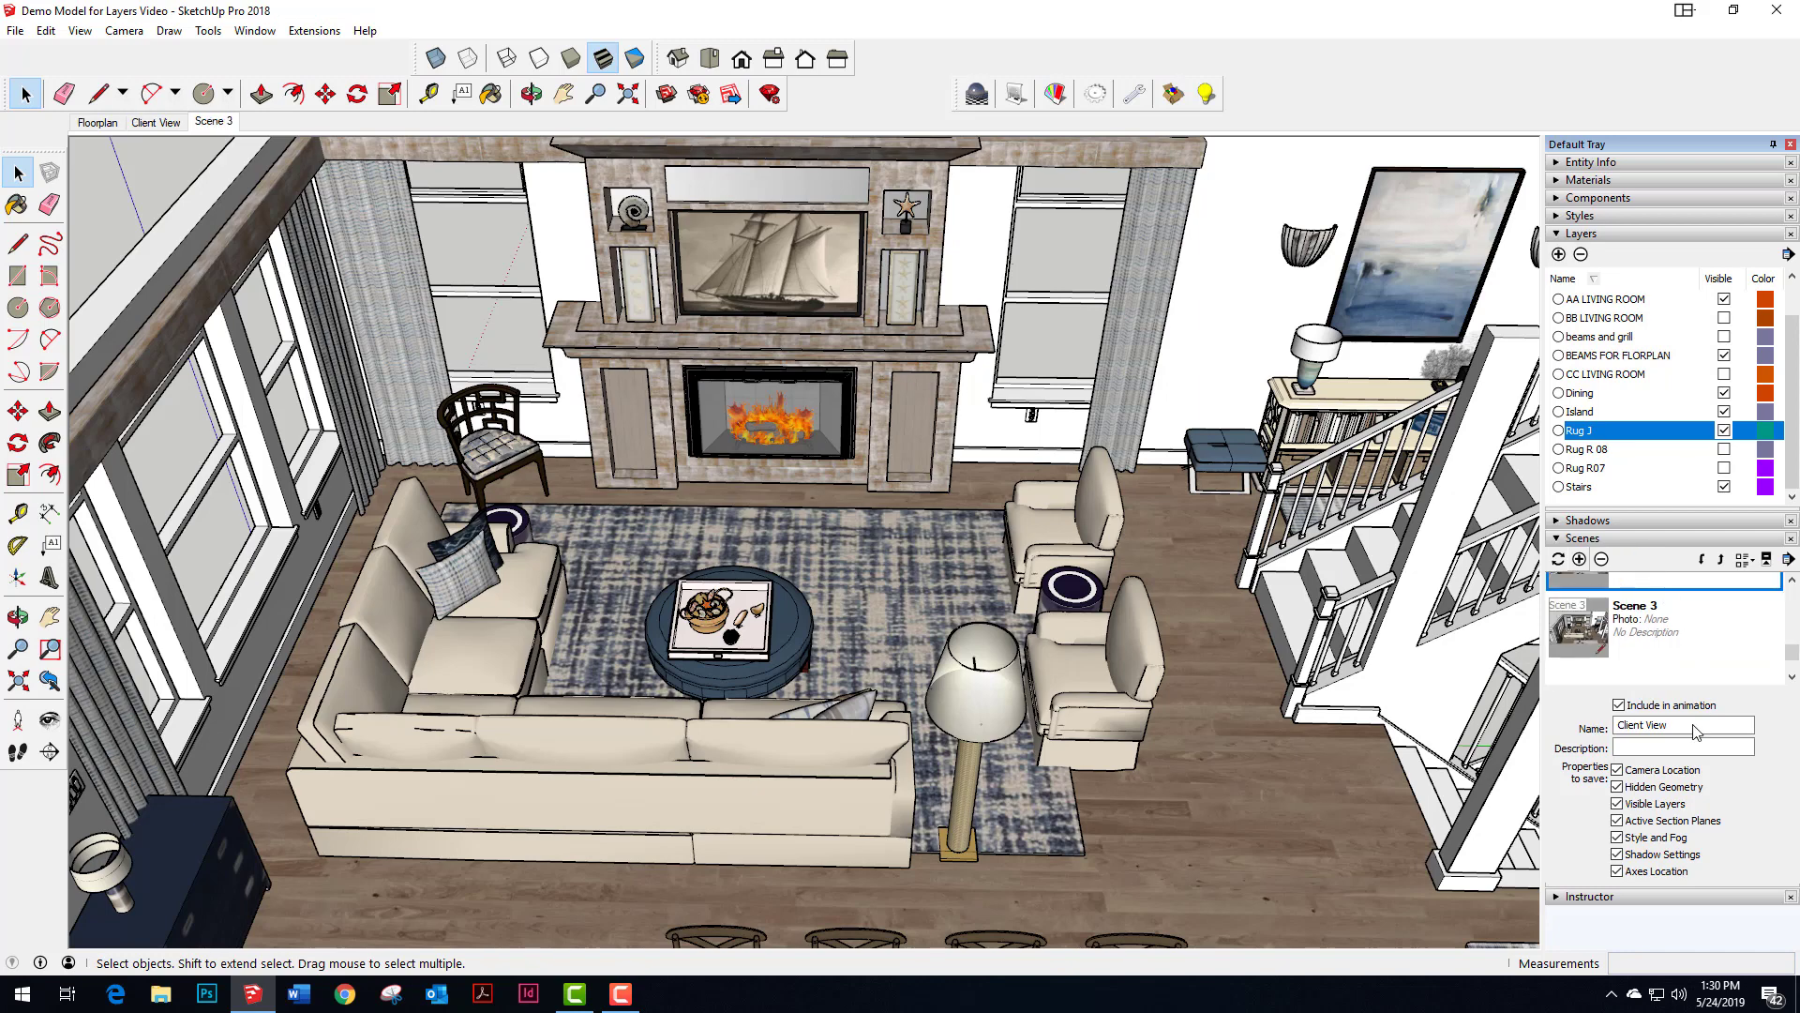
left_click(1660, 636)
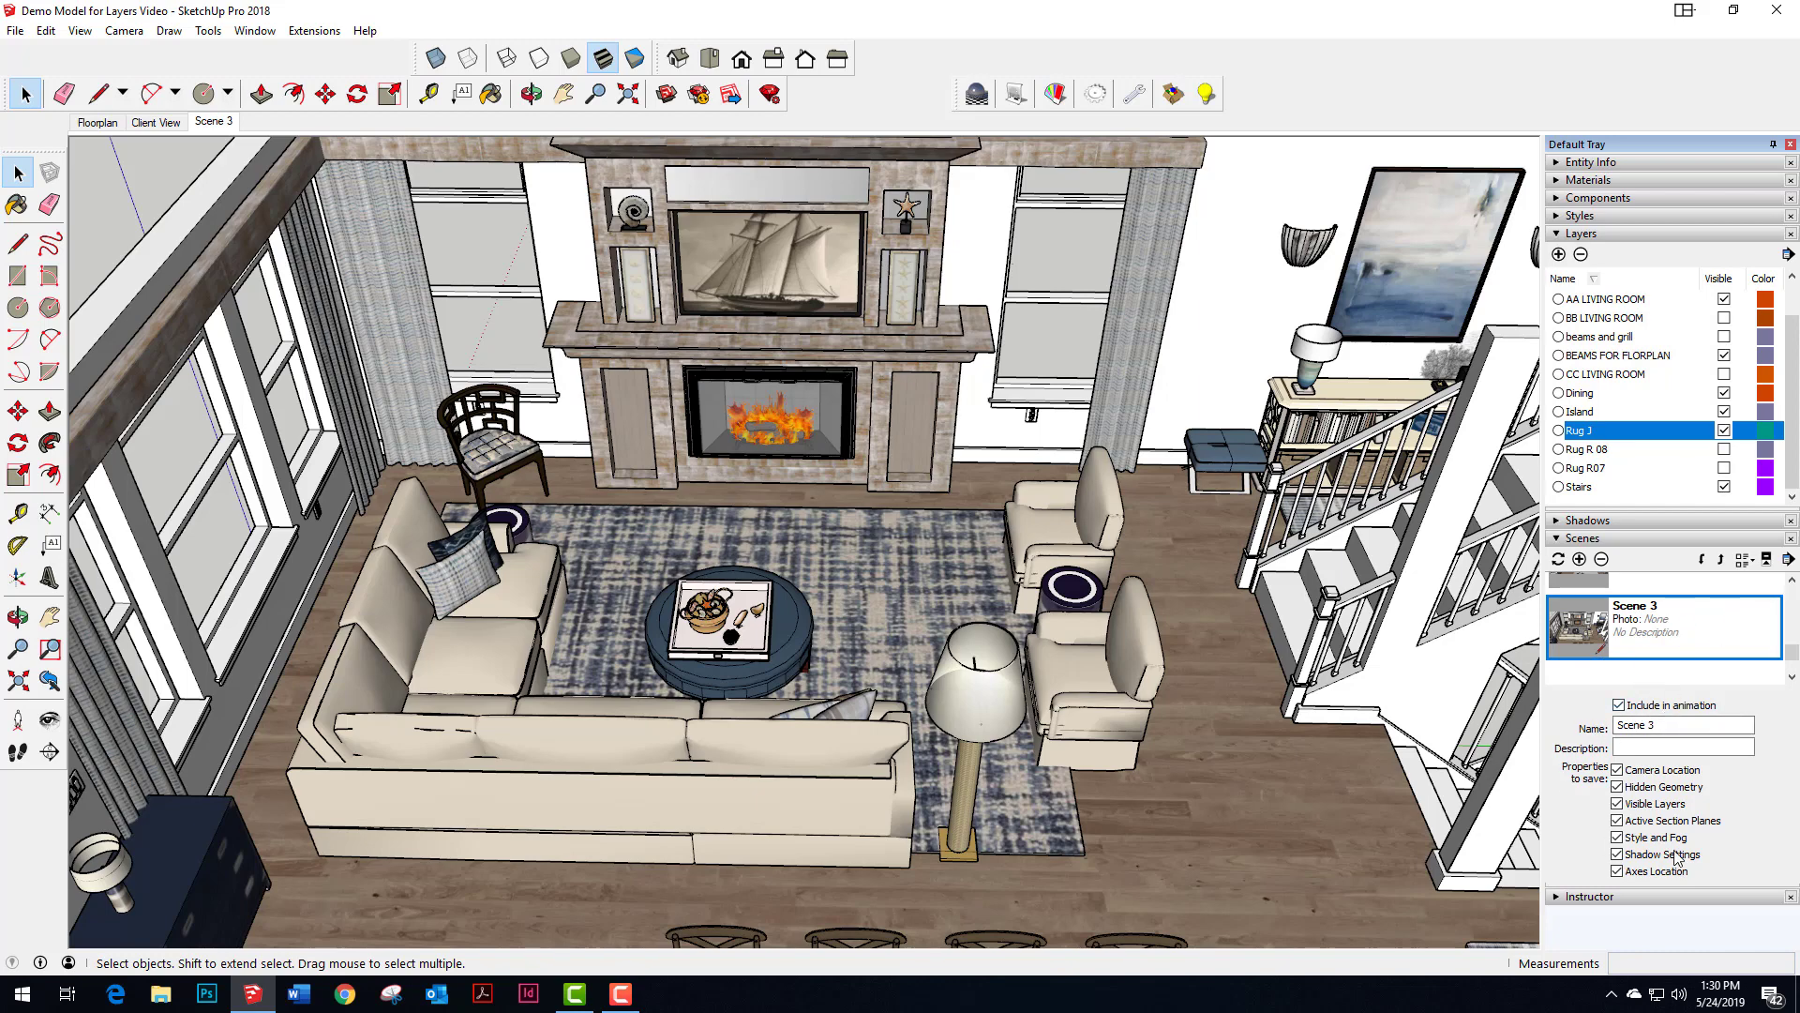
left_click(1767, 561)
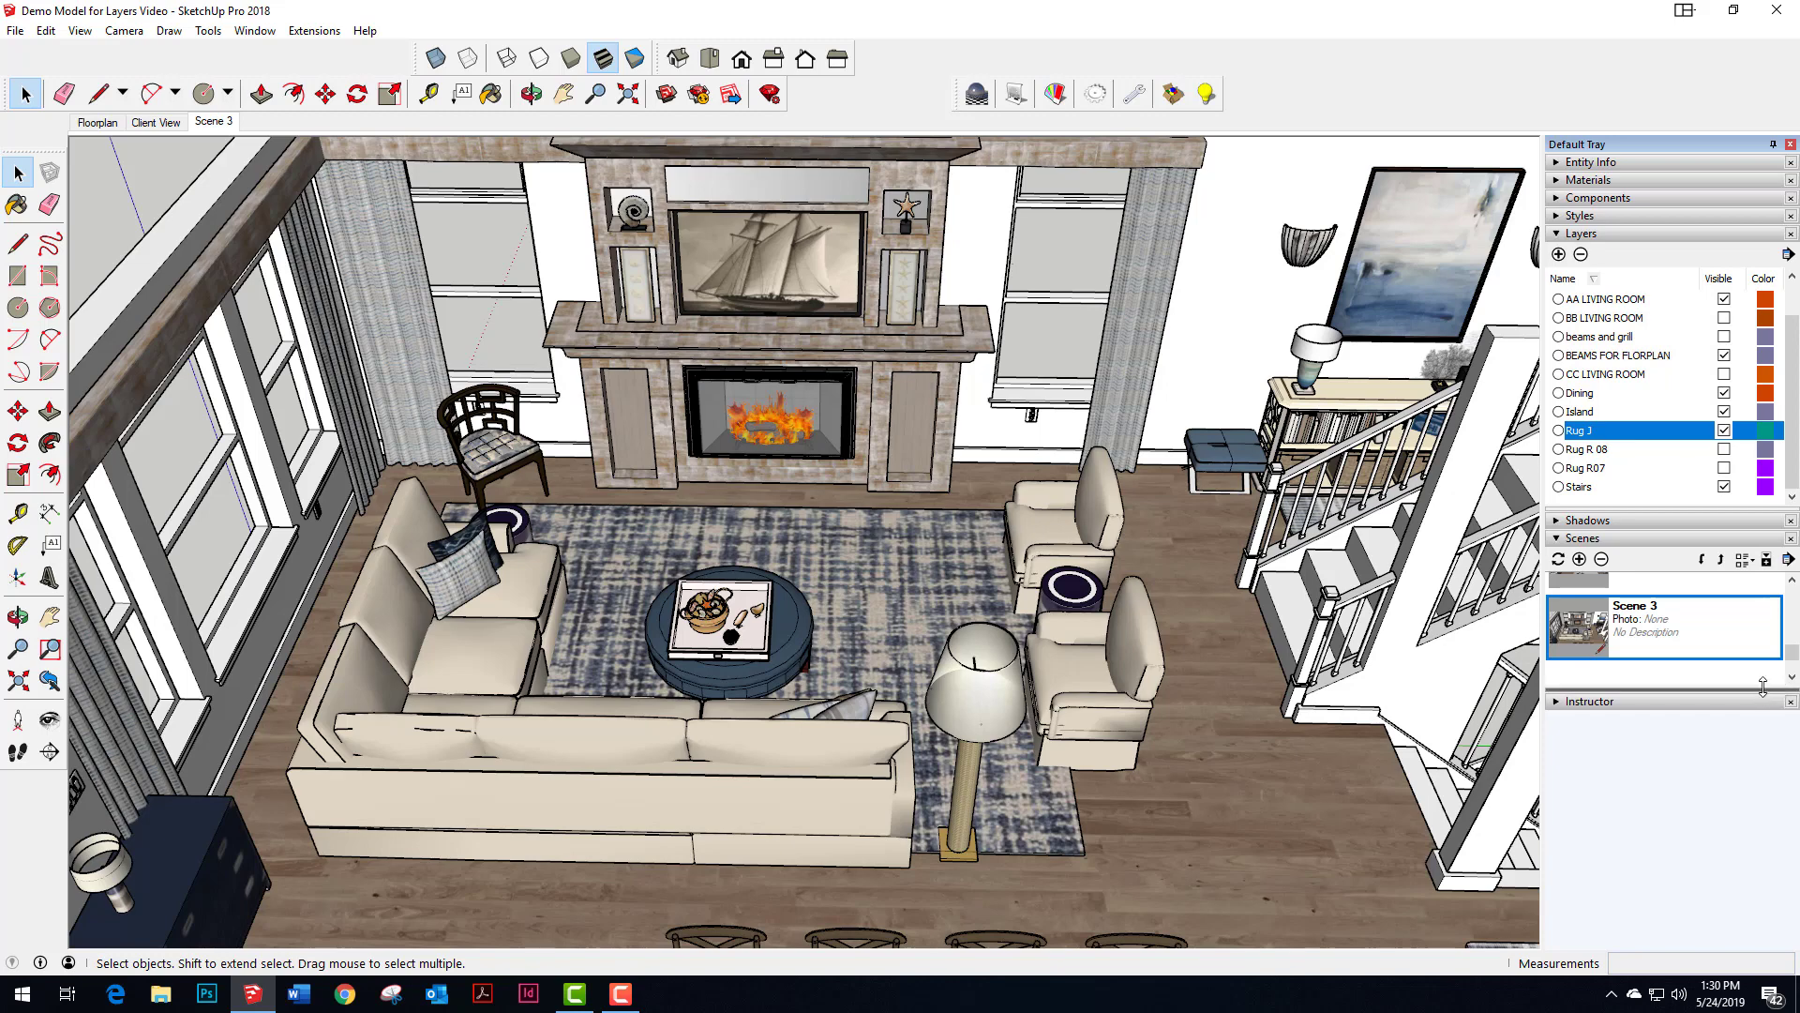
left_click_drag(1760, 691, 1760, 737)
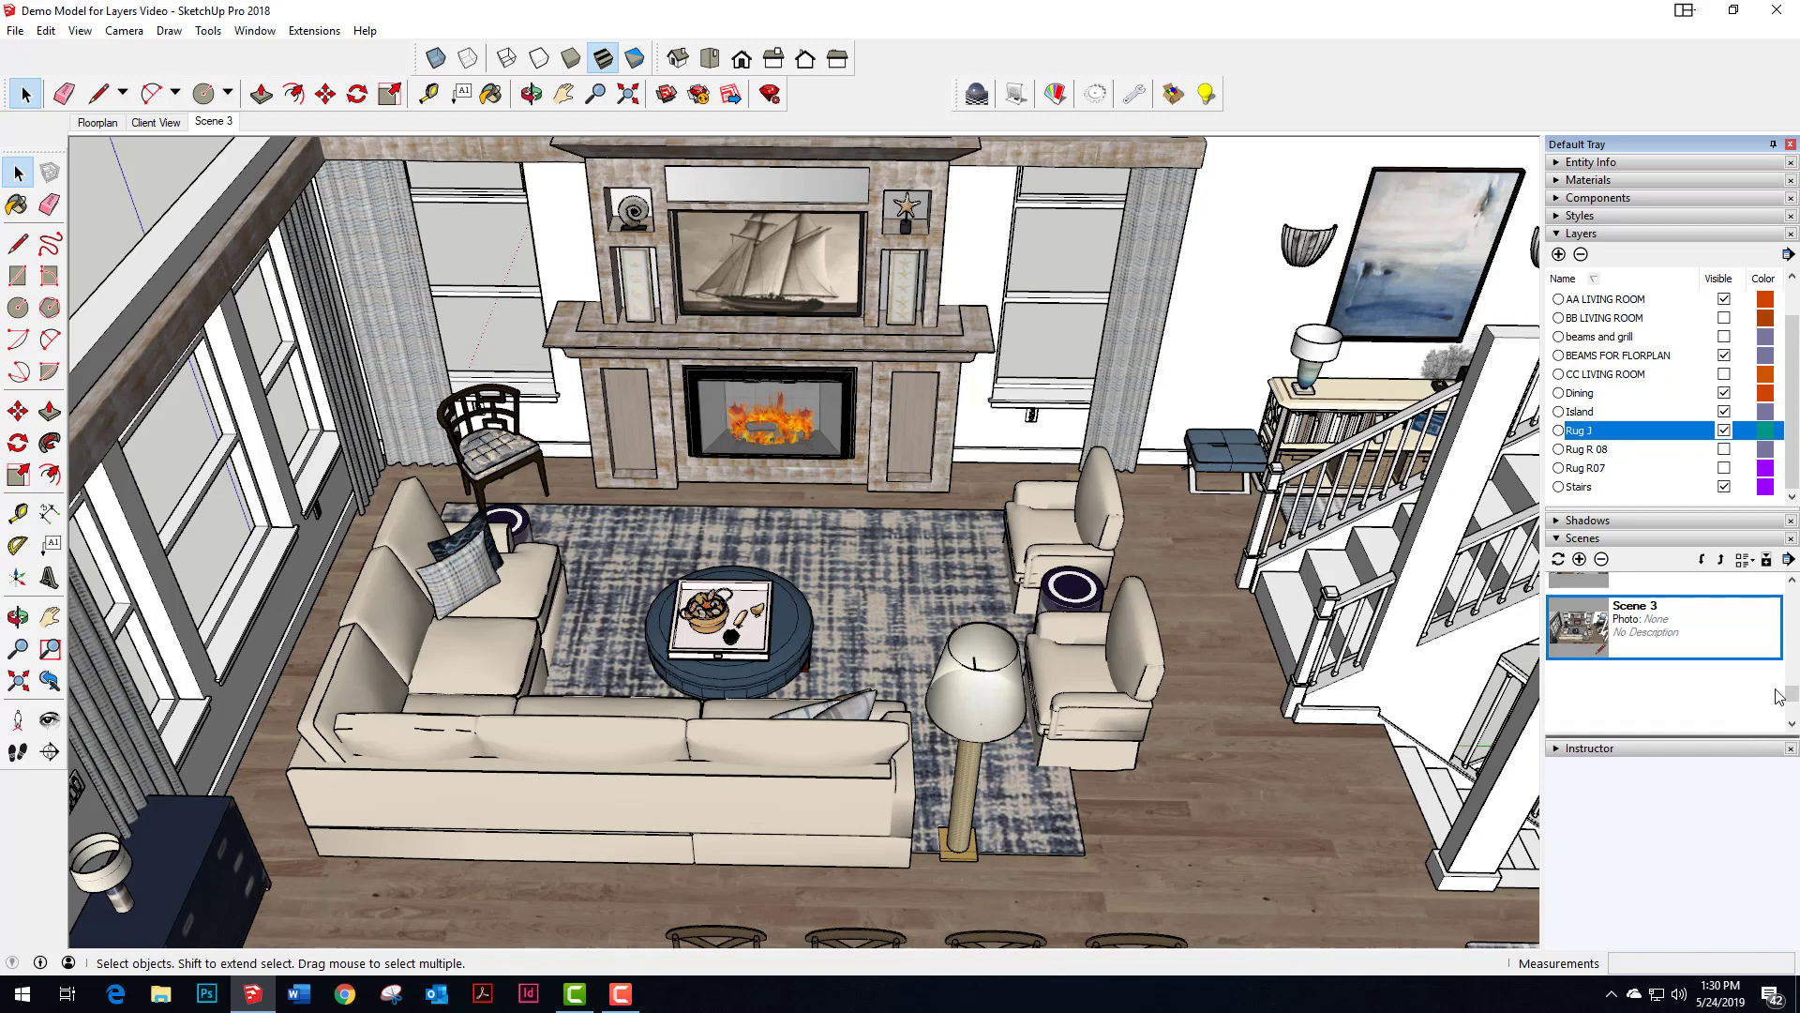
left_click(1767, 559)
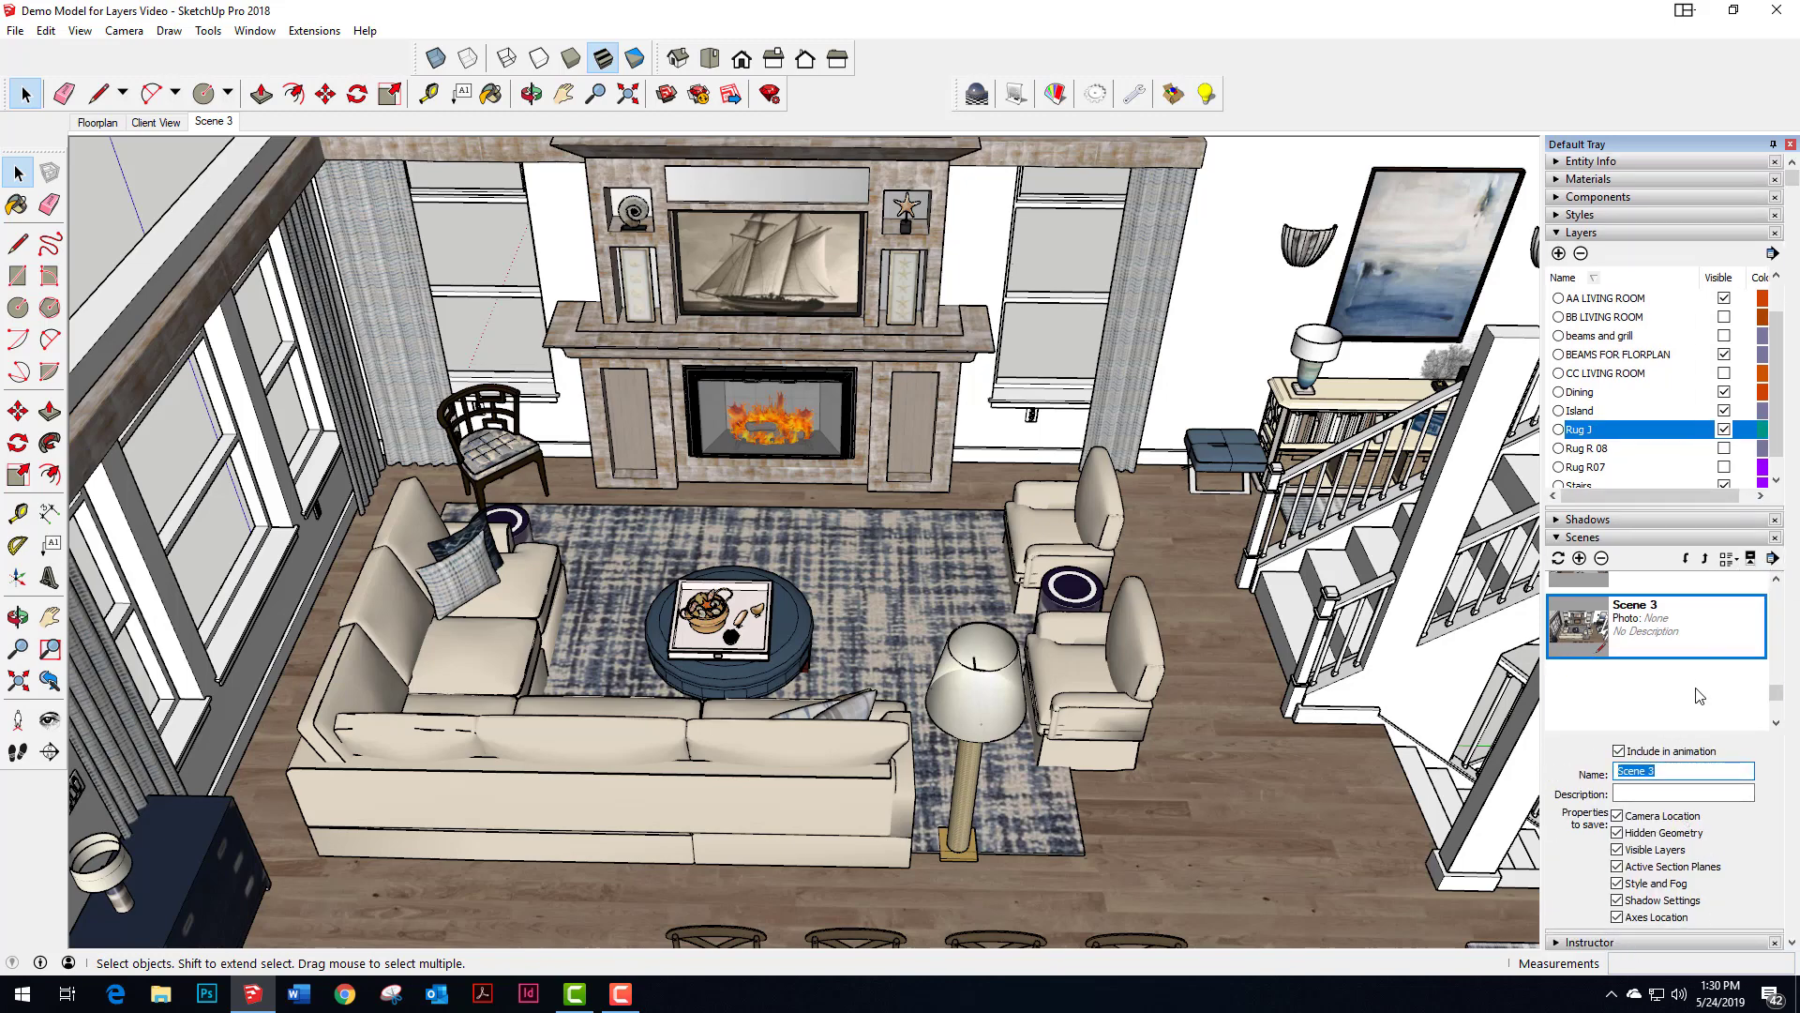
type("a")
type("A LIVING ROOM")
key("Return")
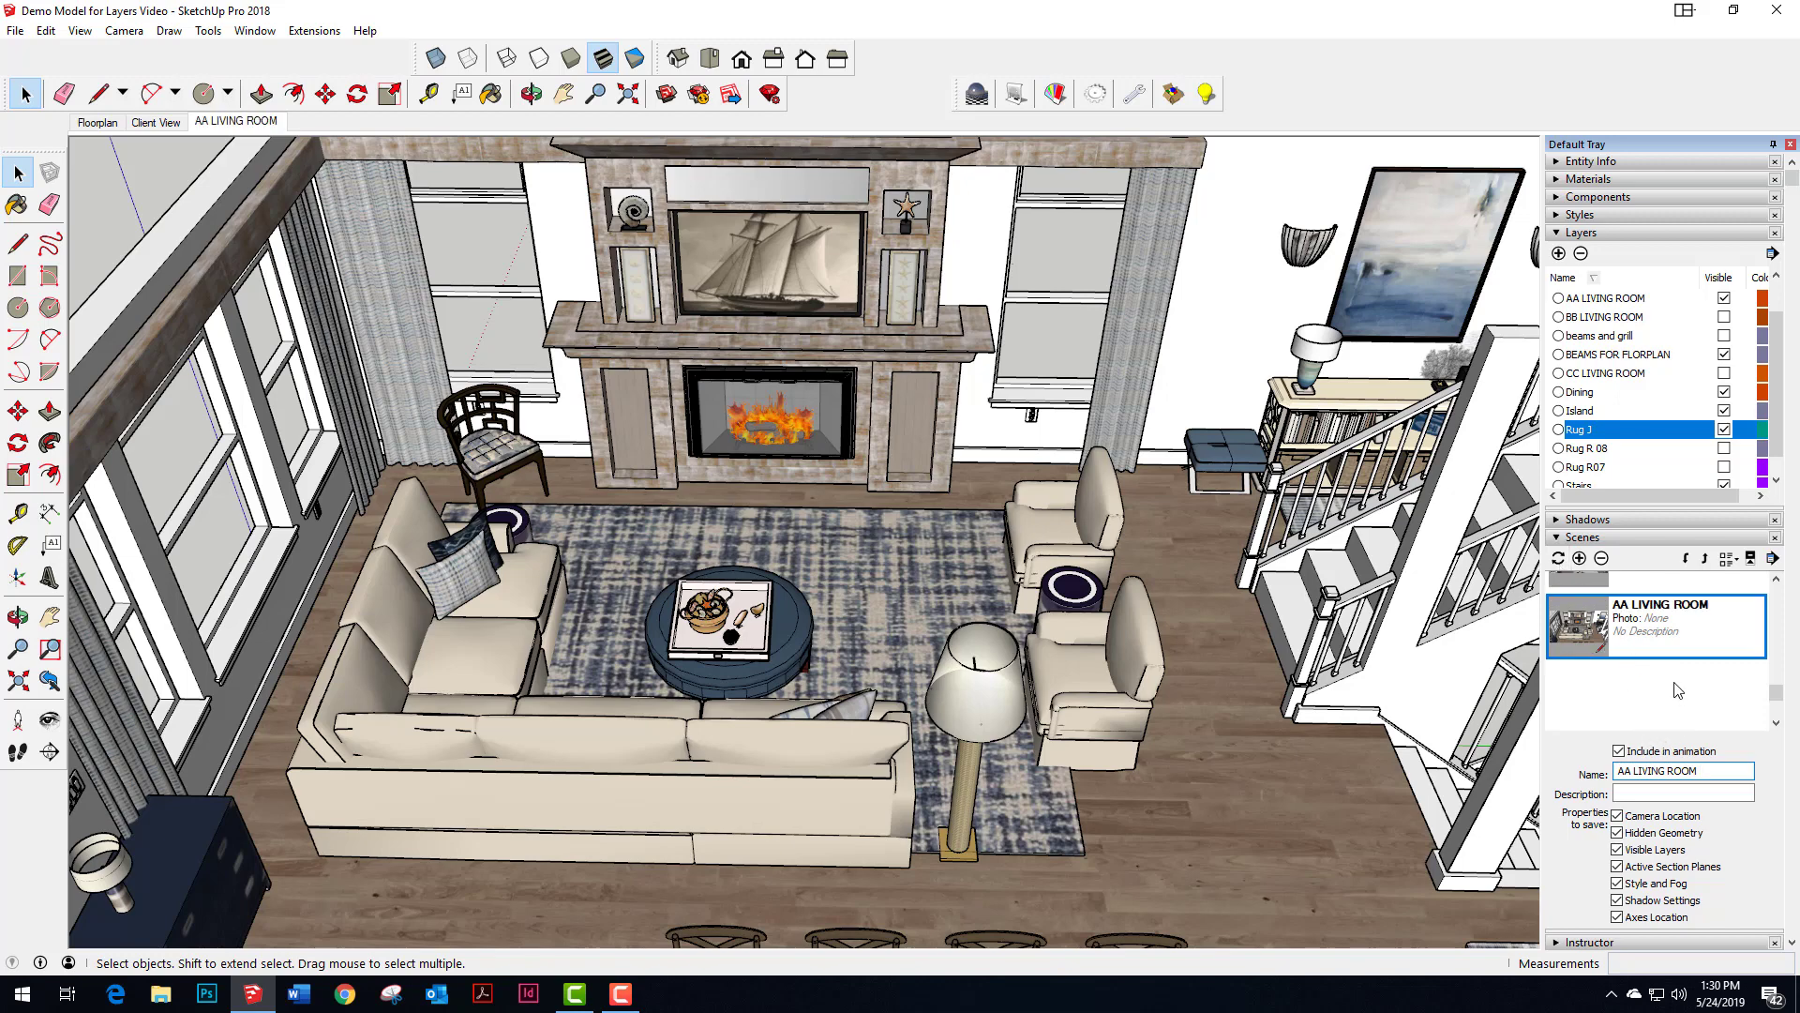
- Hide the AA LIVING ROOM and Rug J layers and show BB LIVING ROOM and Rug R 08
left_click(205, 128)
left_click(1724, 298)
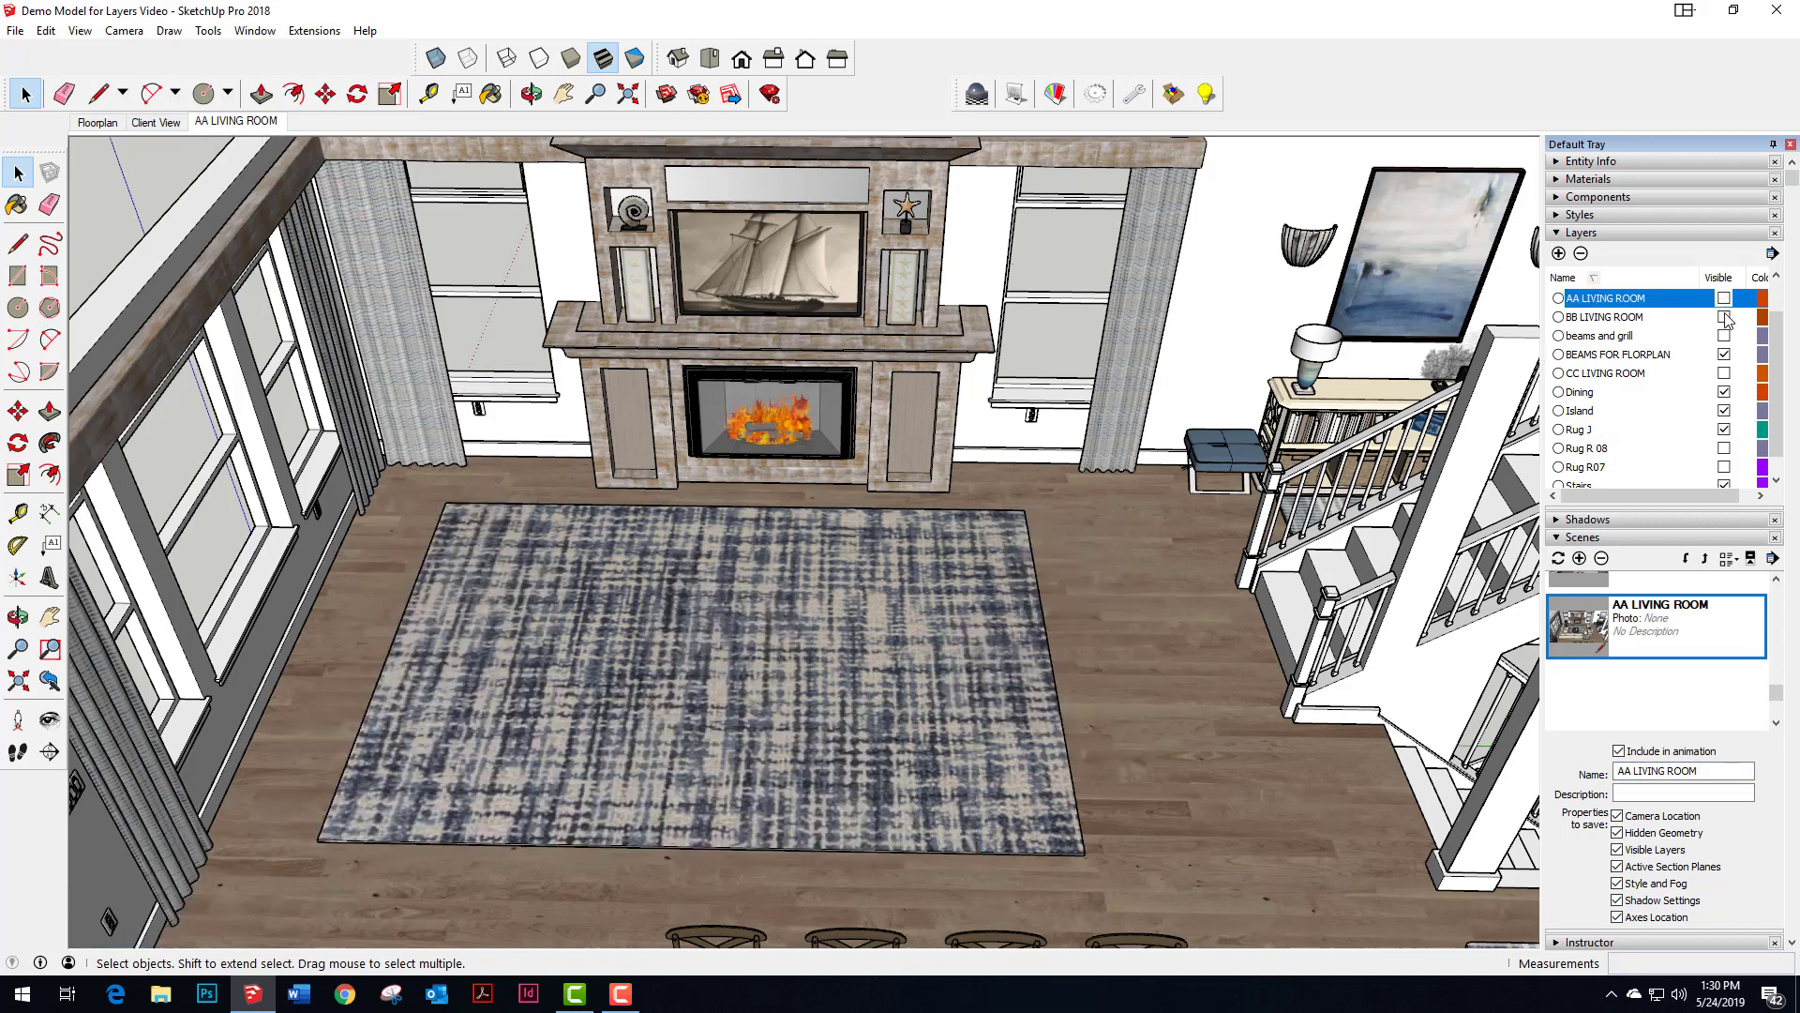
left_click(1725, 317)
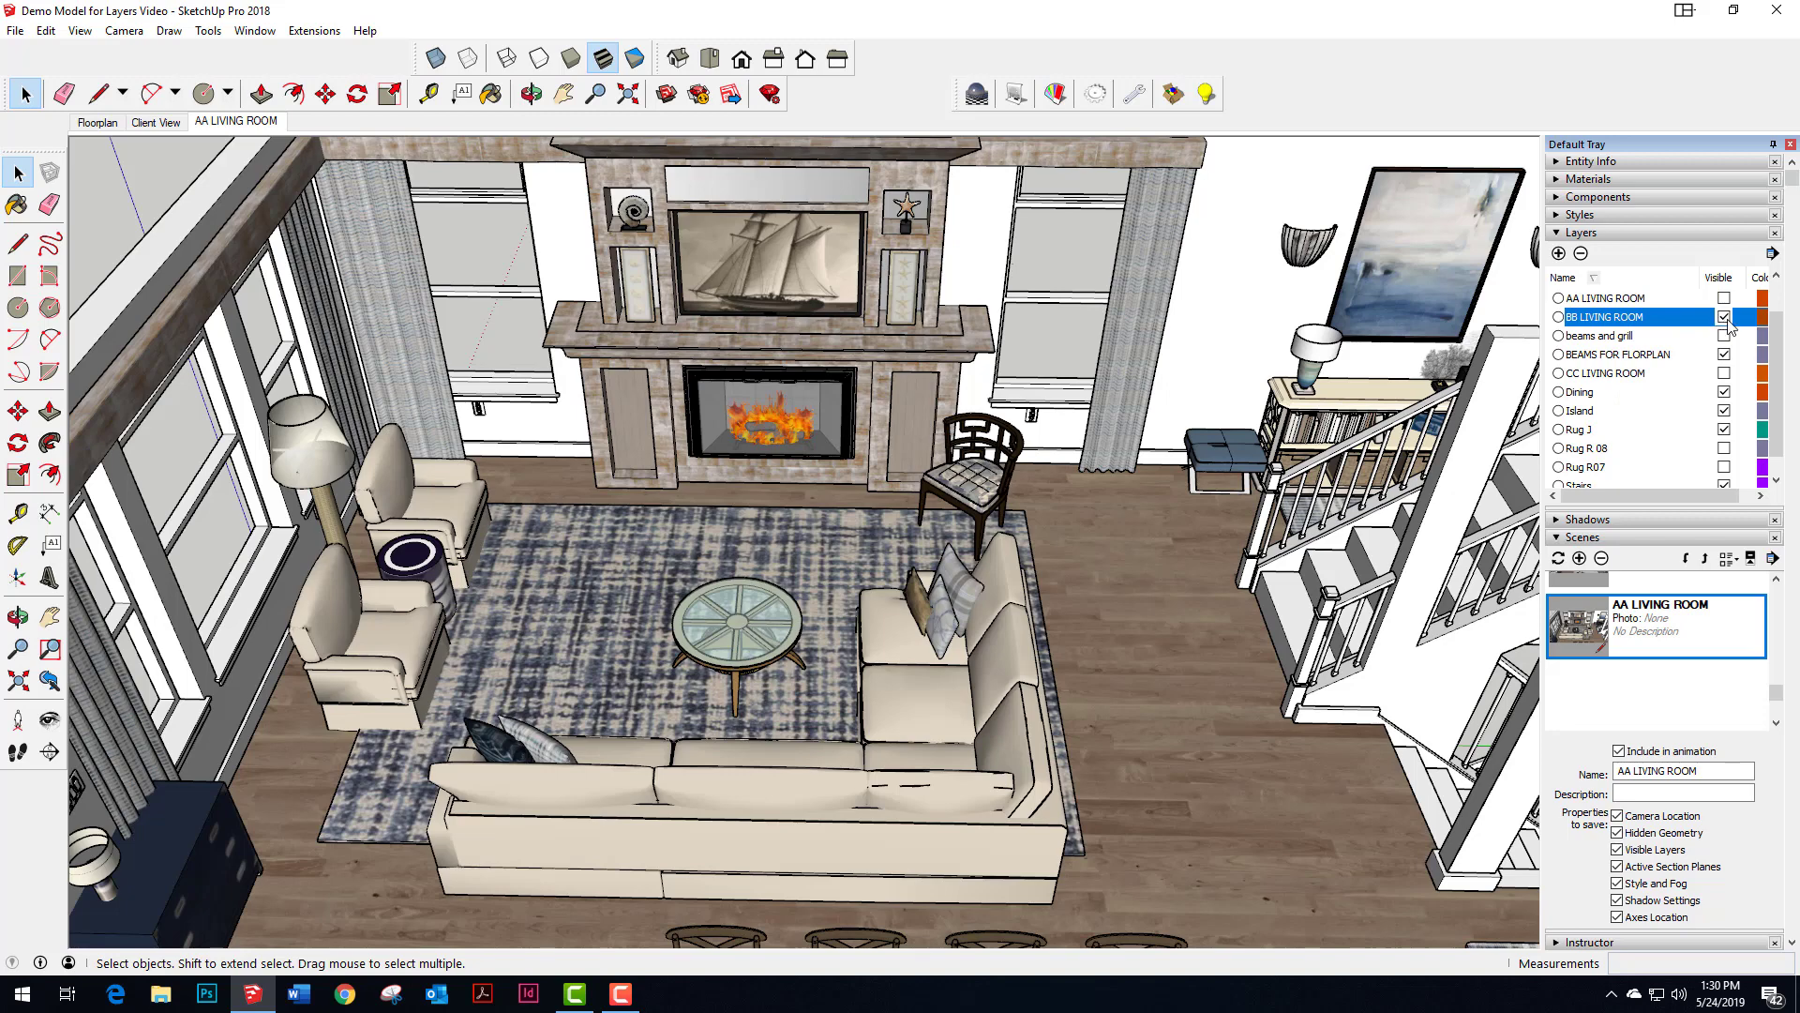
left_click(1724, 429)
left_click(1724, 448)
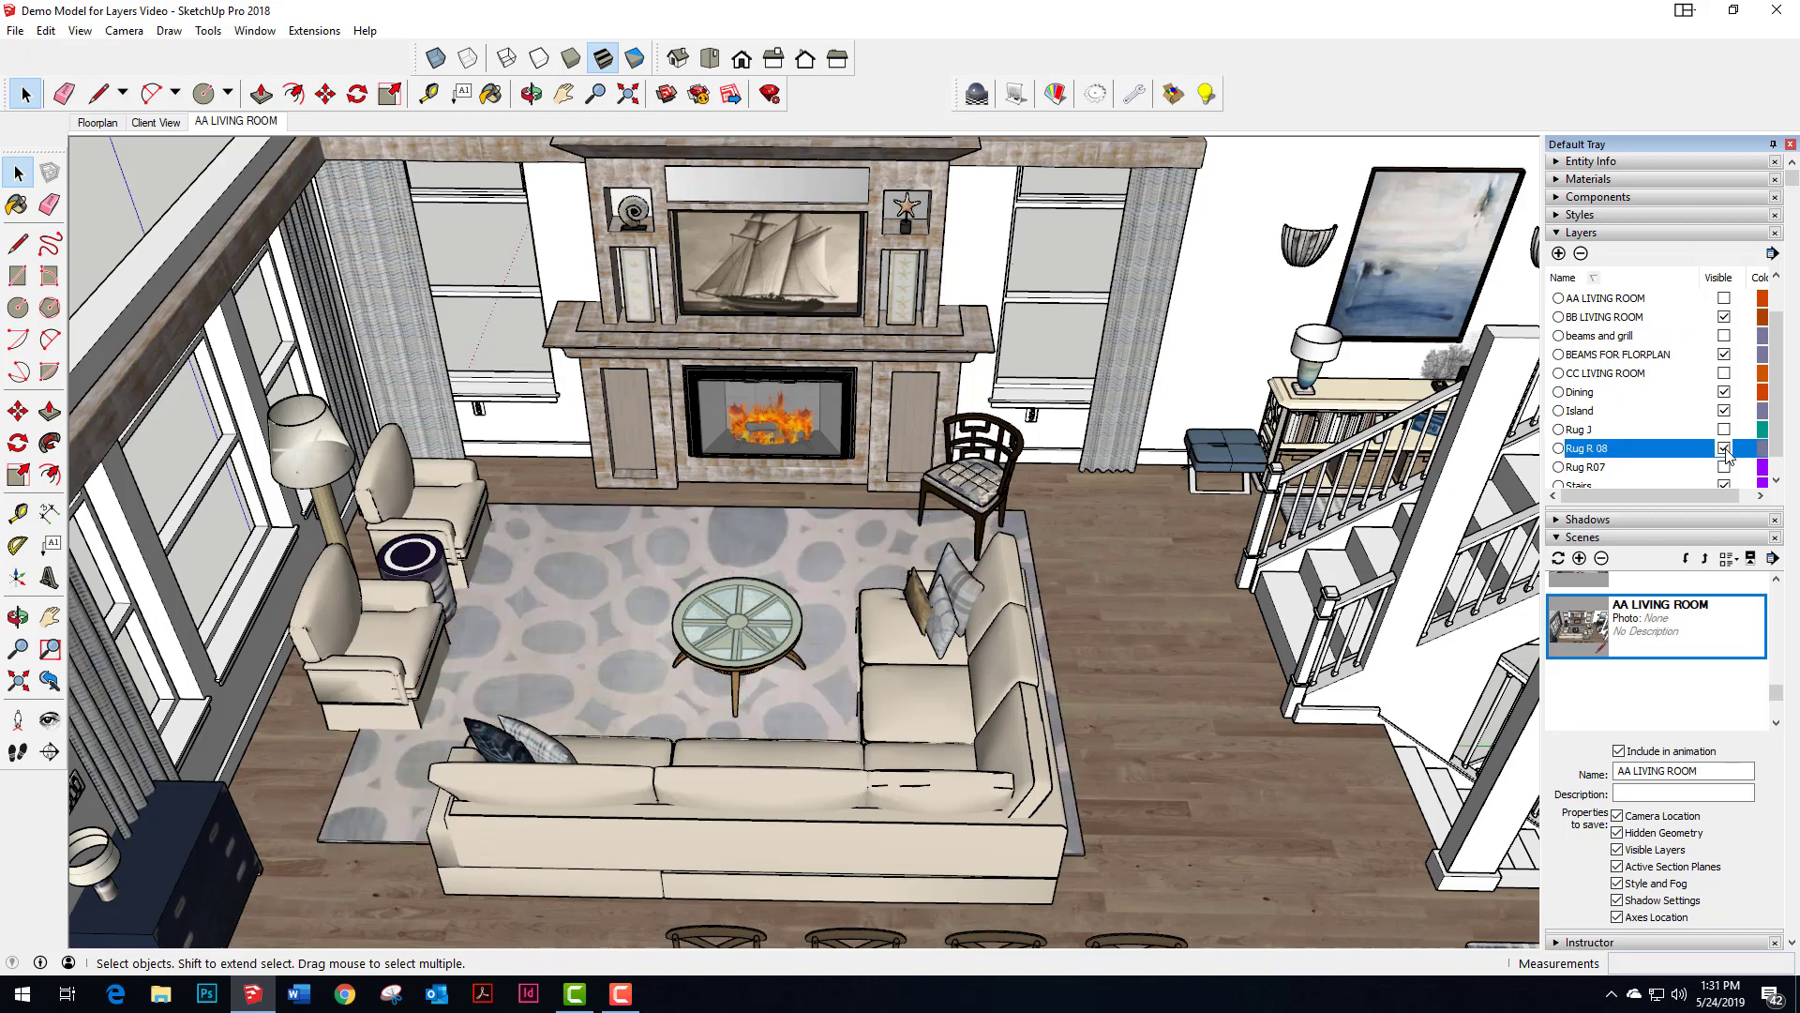
- Add Scene 4 for this layout and rename it BB LIVING ROOM
left_click(1580, 559)
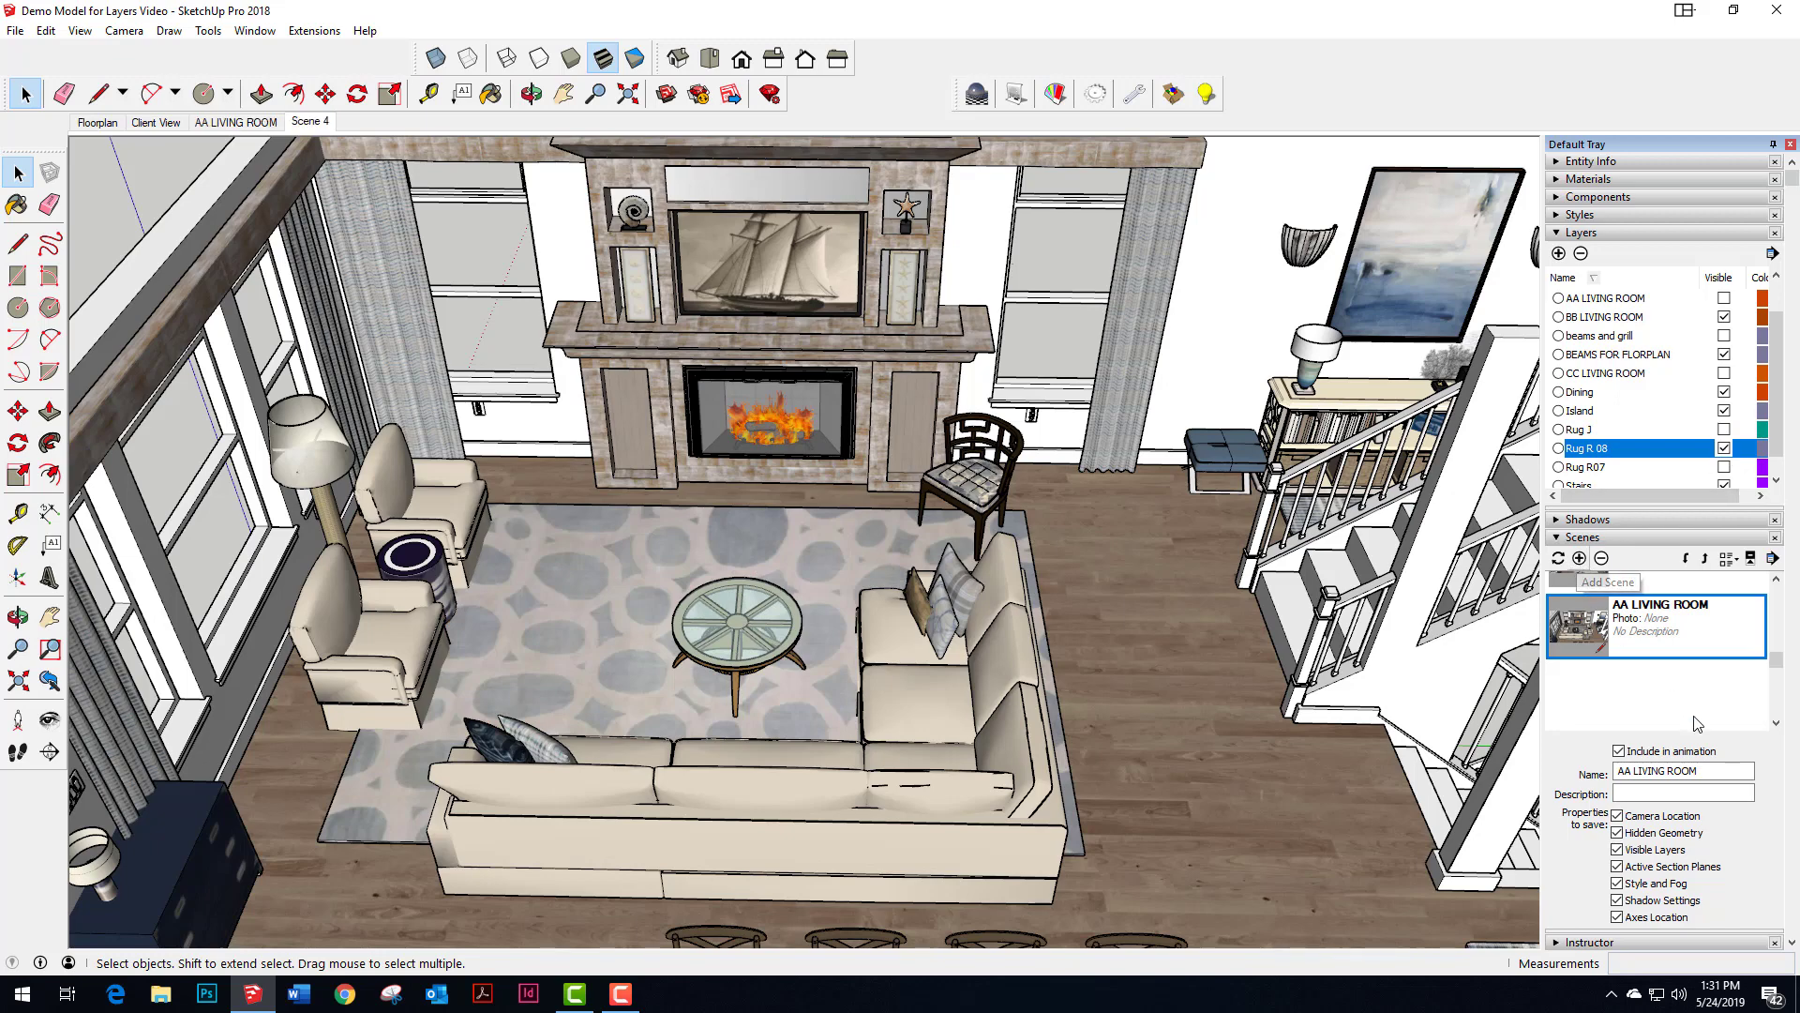
left_click(1704, 688)
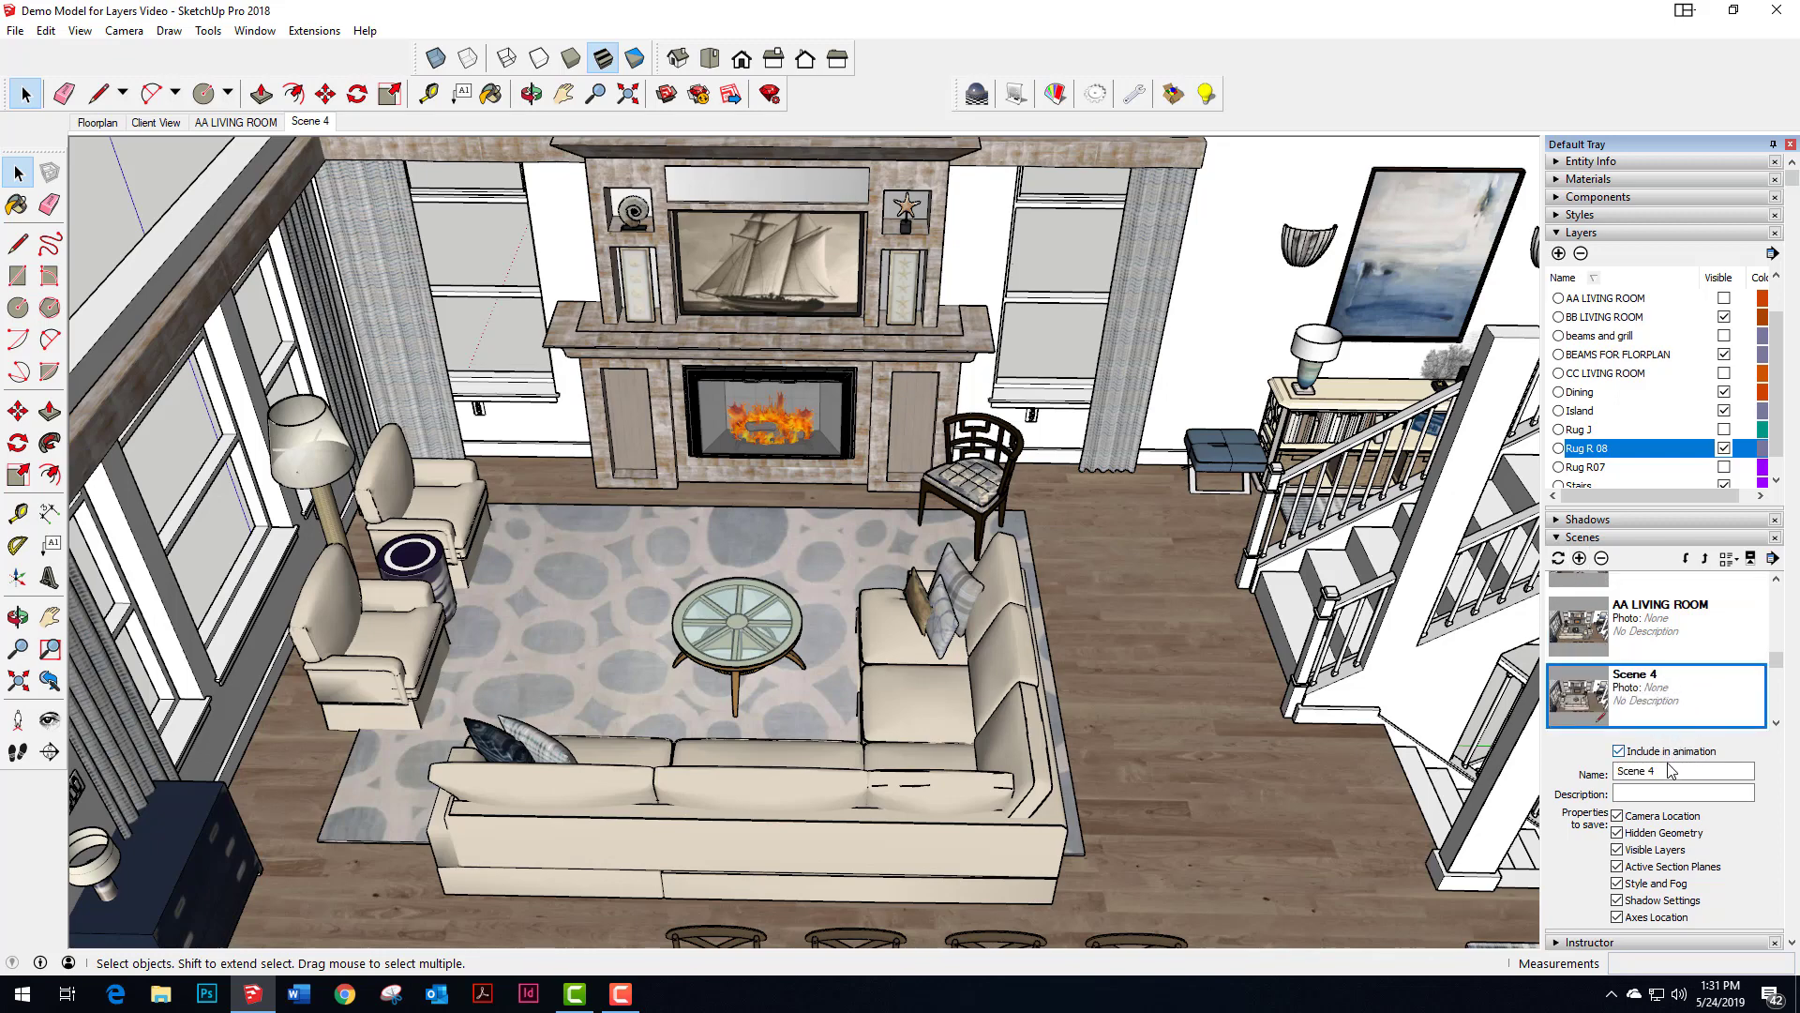
left_click_drag(1681, 770, 1524, 769)
type("BB LV")
key("Return")
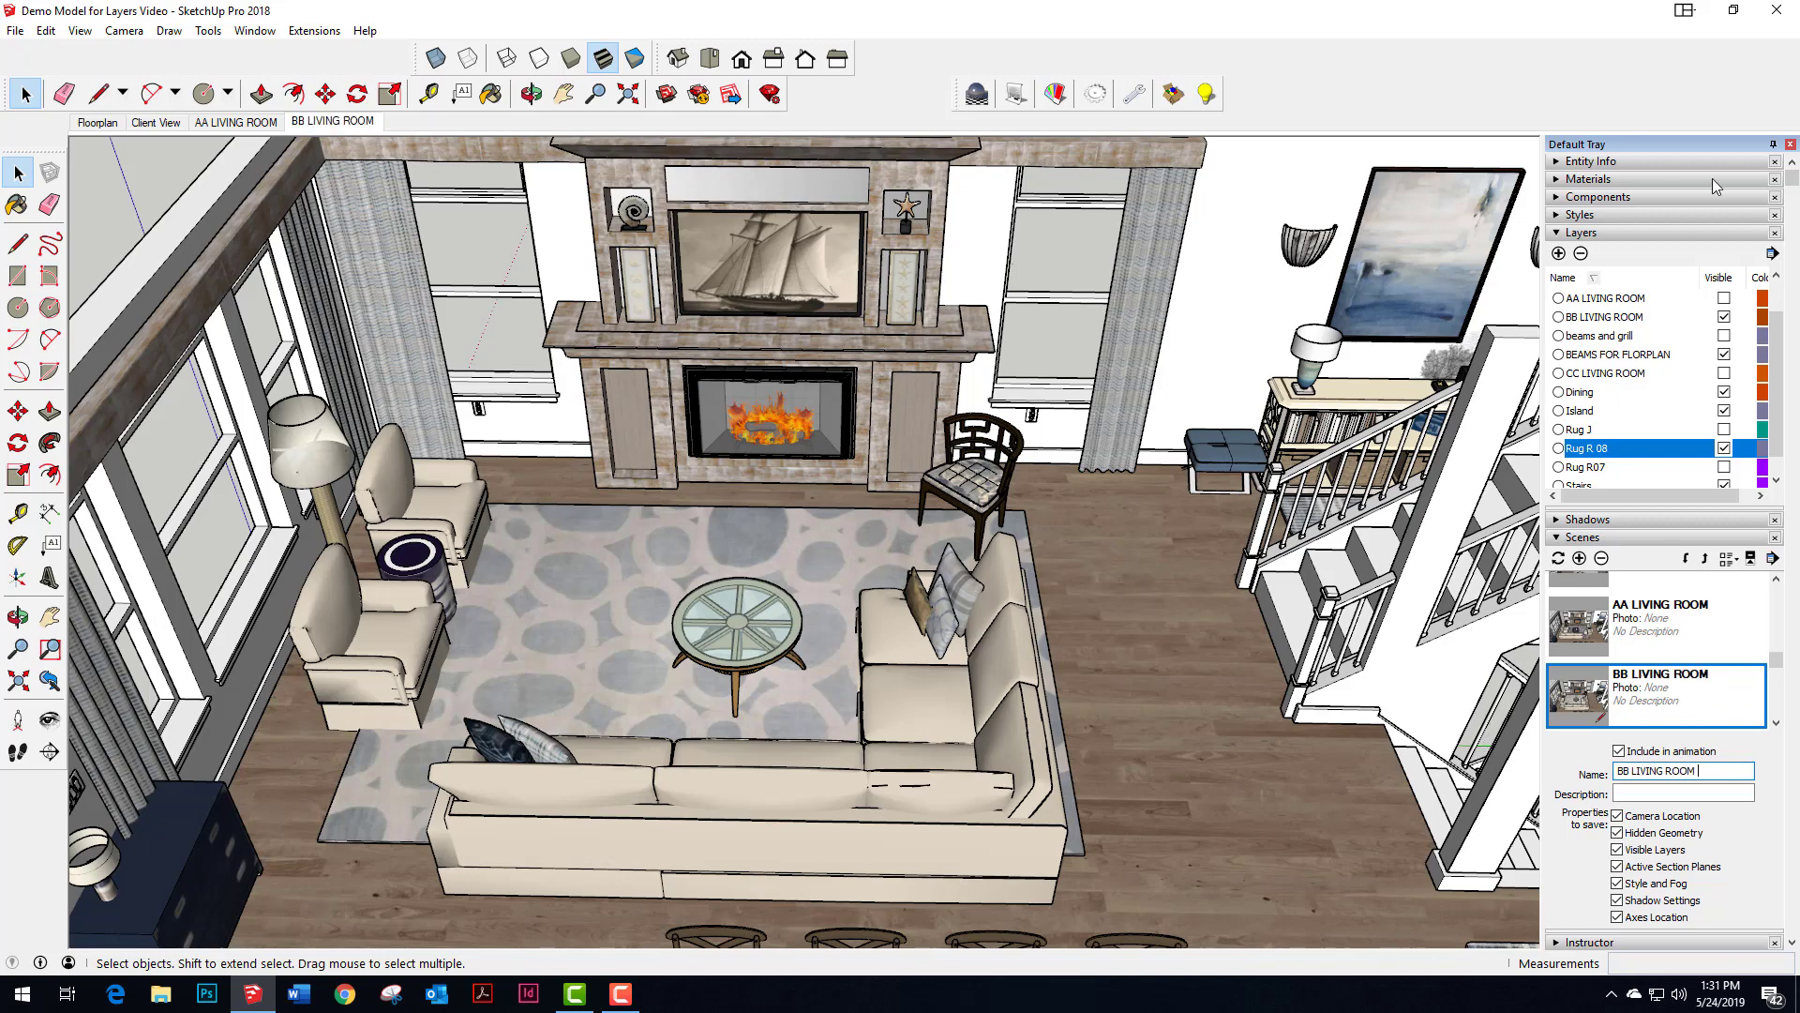
- Hide the BB LIVING ROOM and Rug R 08 layers and show CC LIVING ROOM and Rug R07
left_click(1724, 317)
left_click(1724, 374)
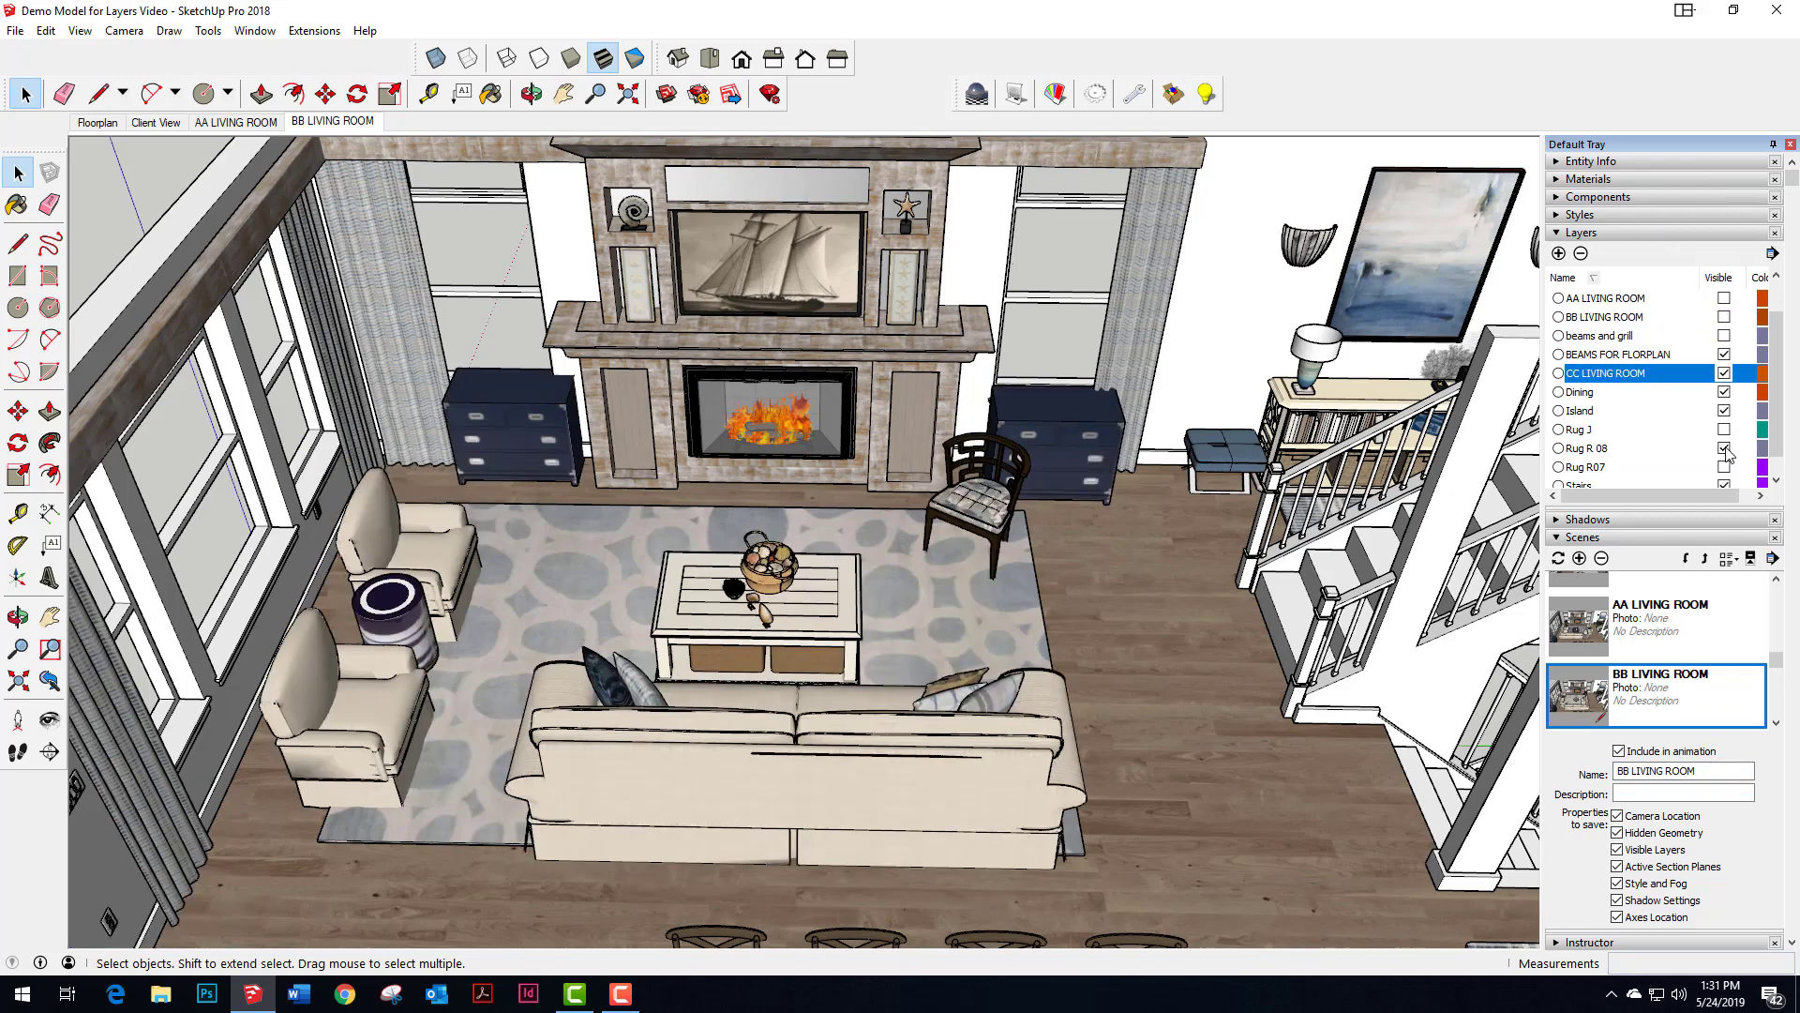
left_click(1724, 448)
left_click(1724, 467)
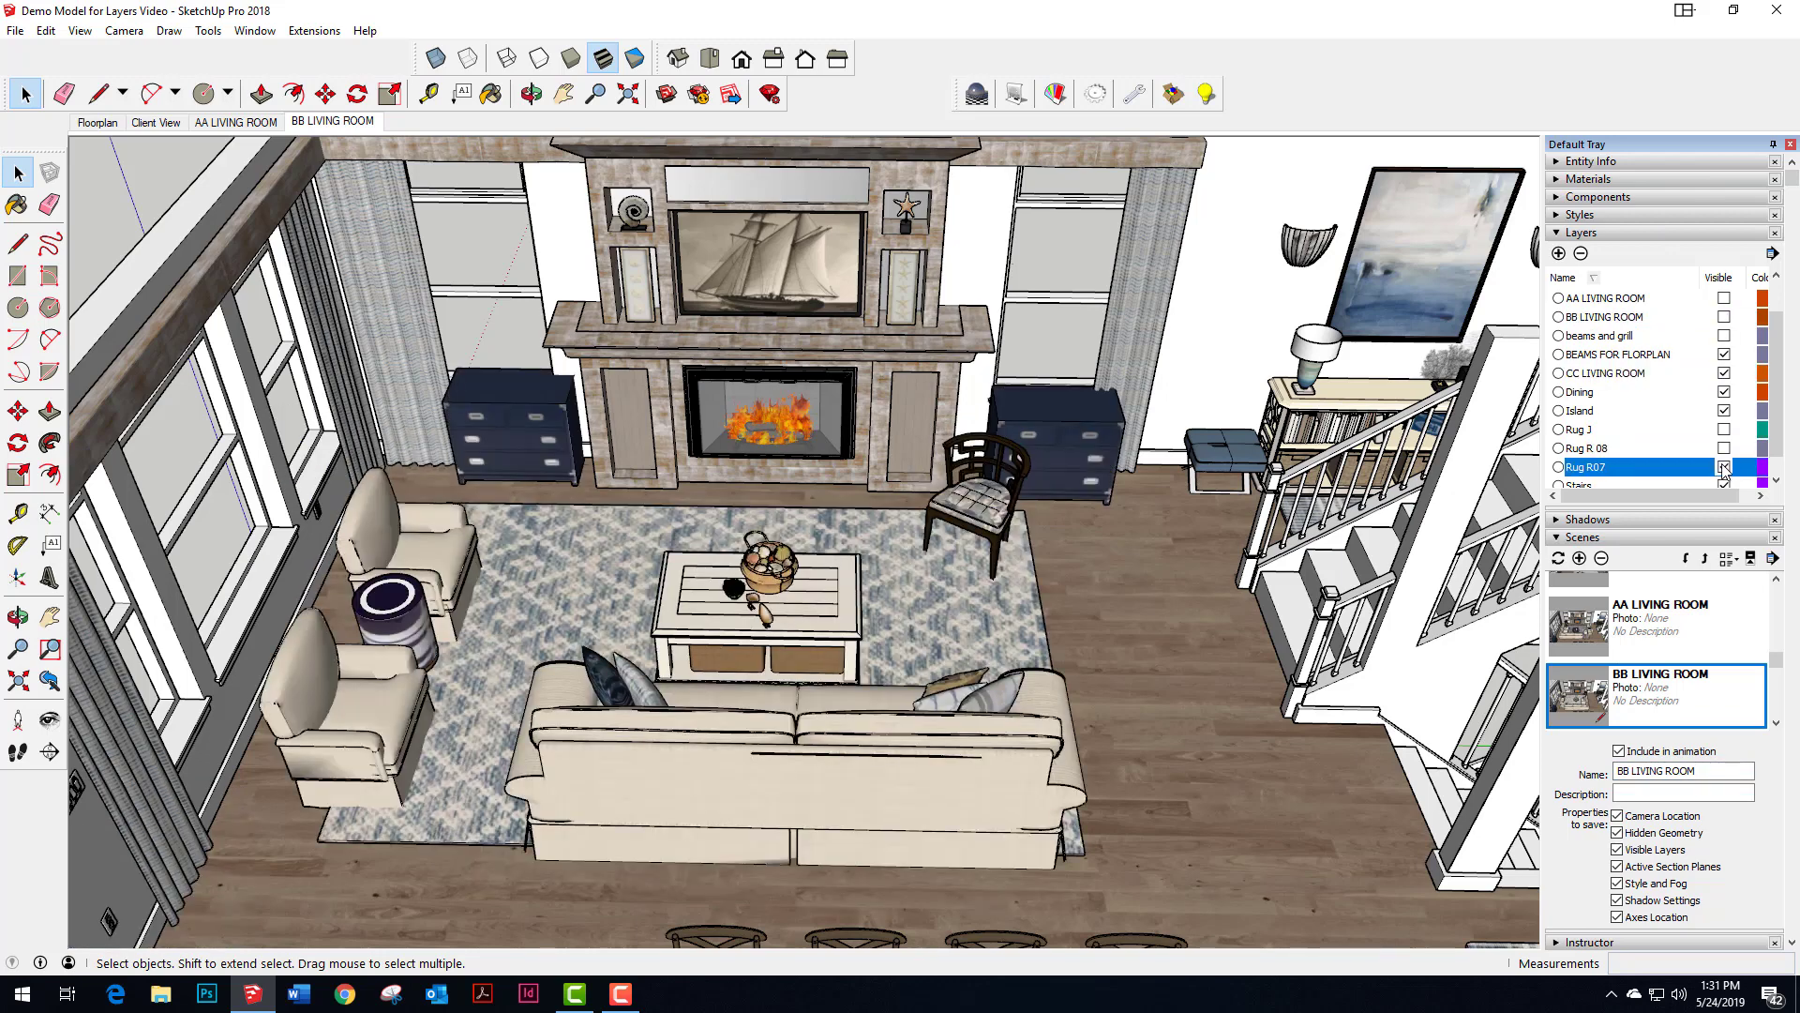
- Add Scene 5 for this layout and rename it CC LIVING ROOM
left_click(1580, 558)
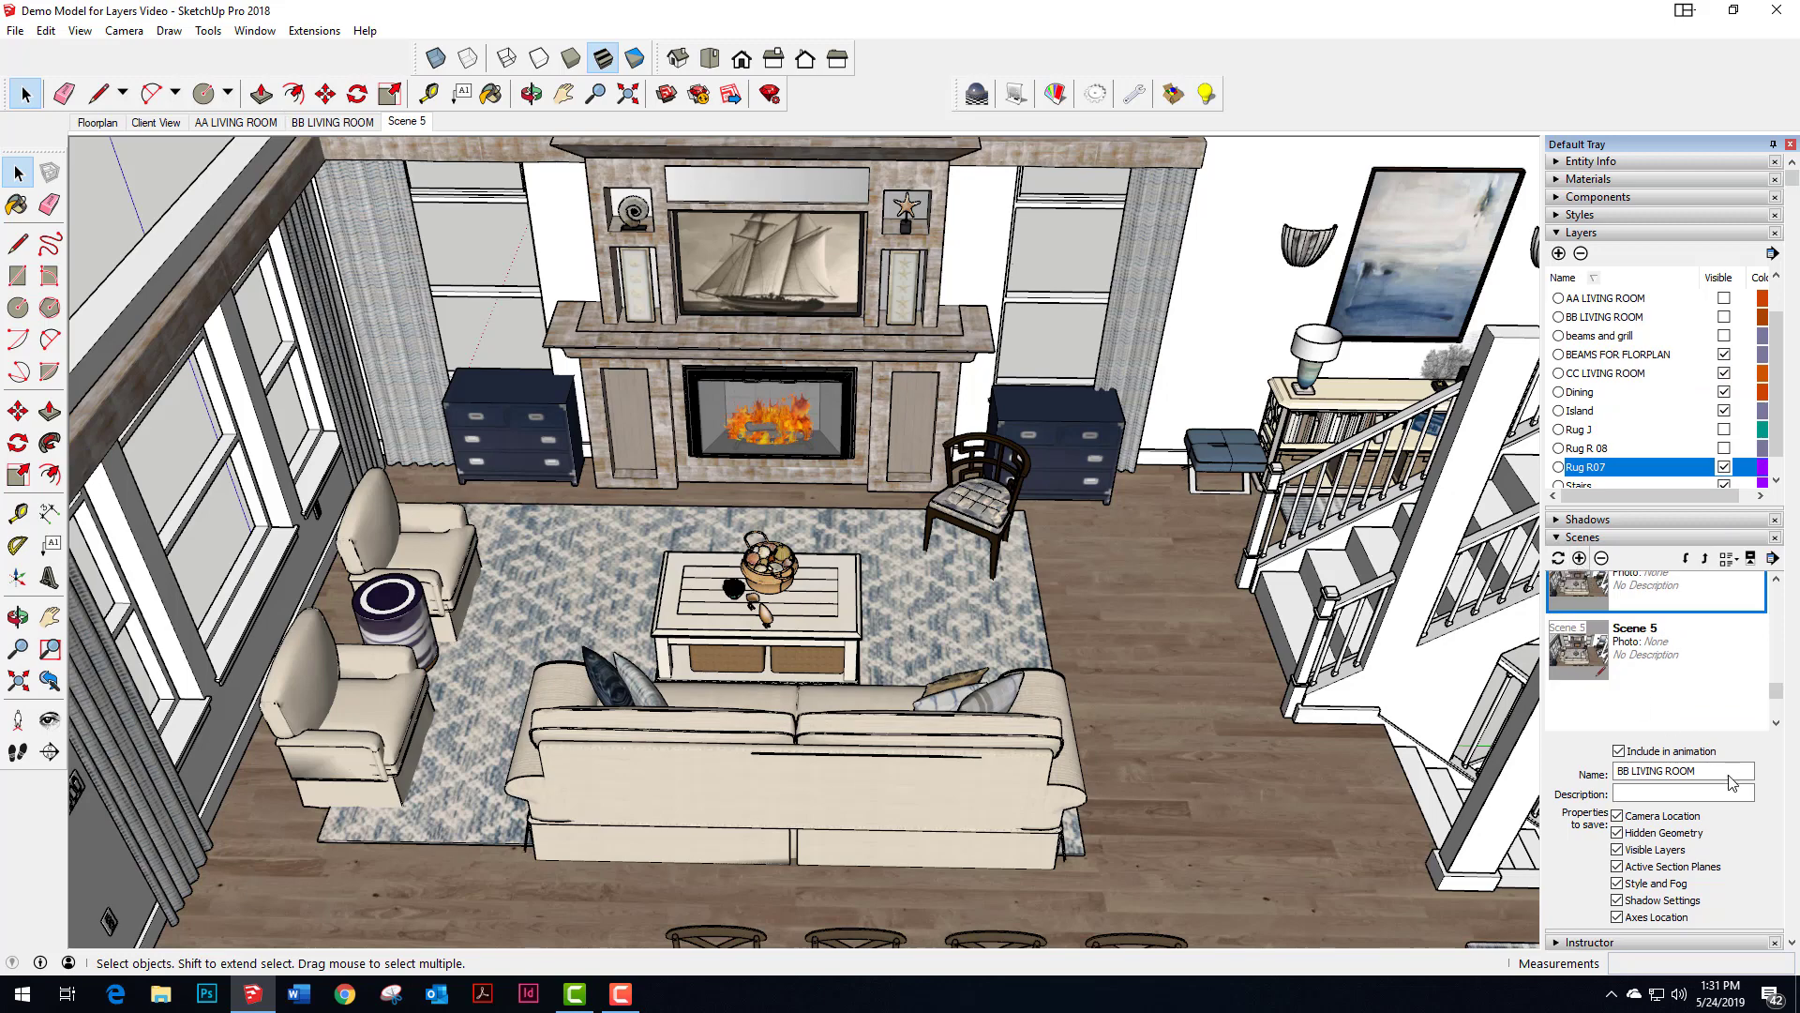
left_click(1632, 655)
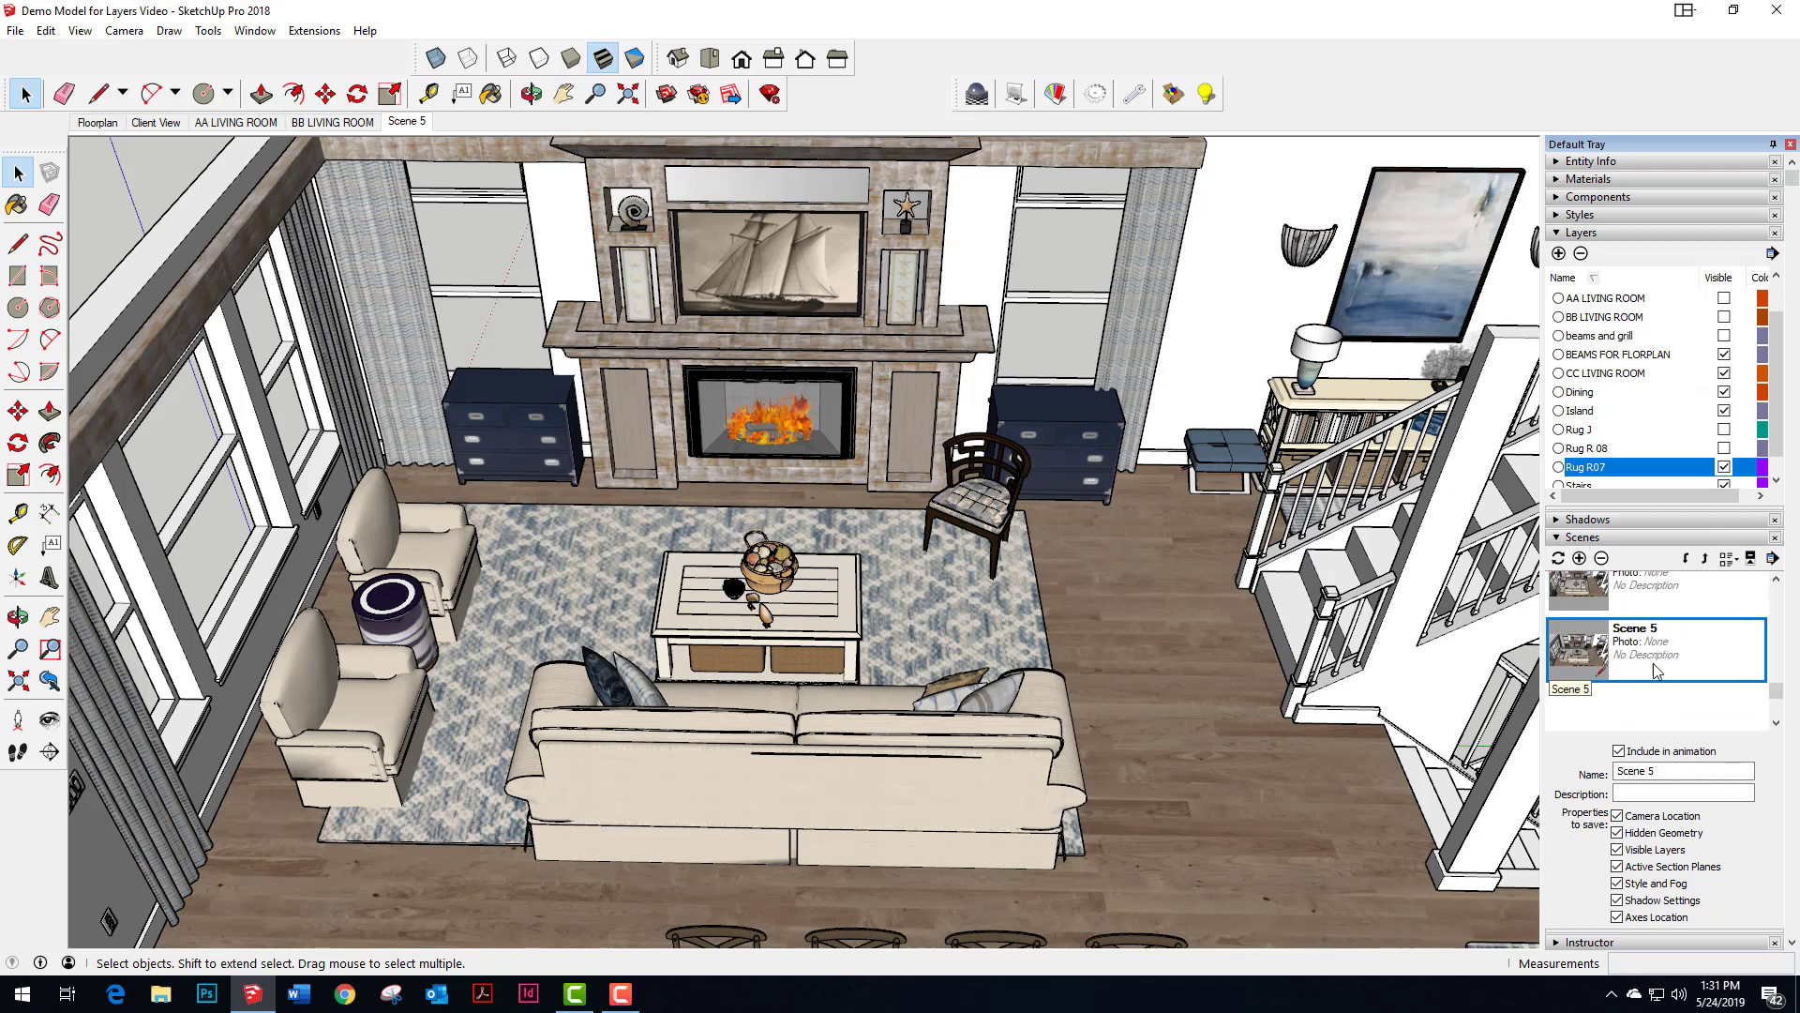
left_click_drag(1744, 771, 1493, 771)
type("CC")
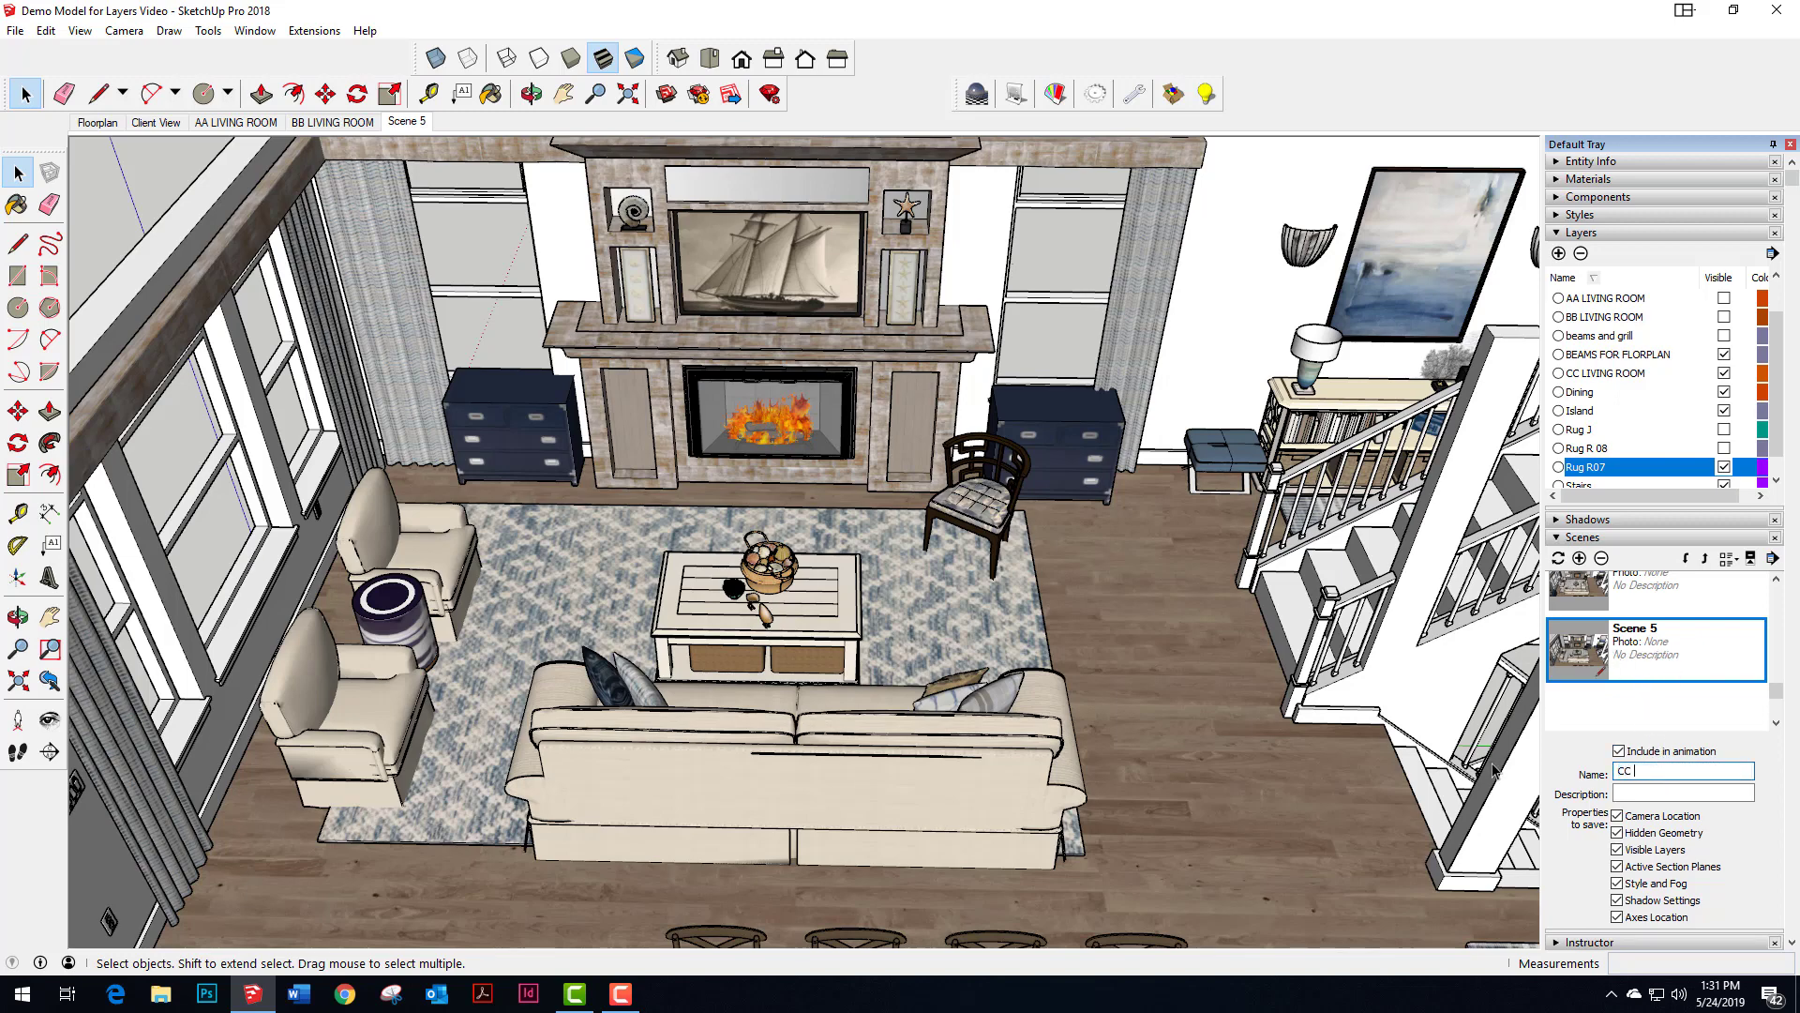
type(" LIVING ROOM")
key("Return")
left_click(214, 122)
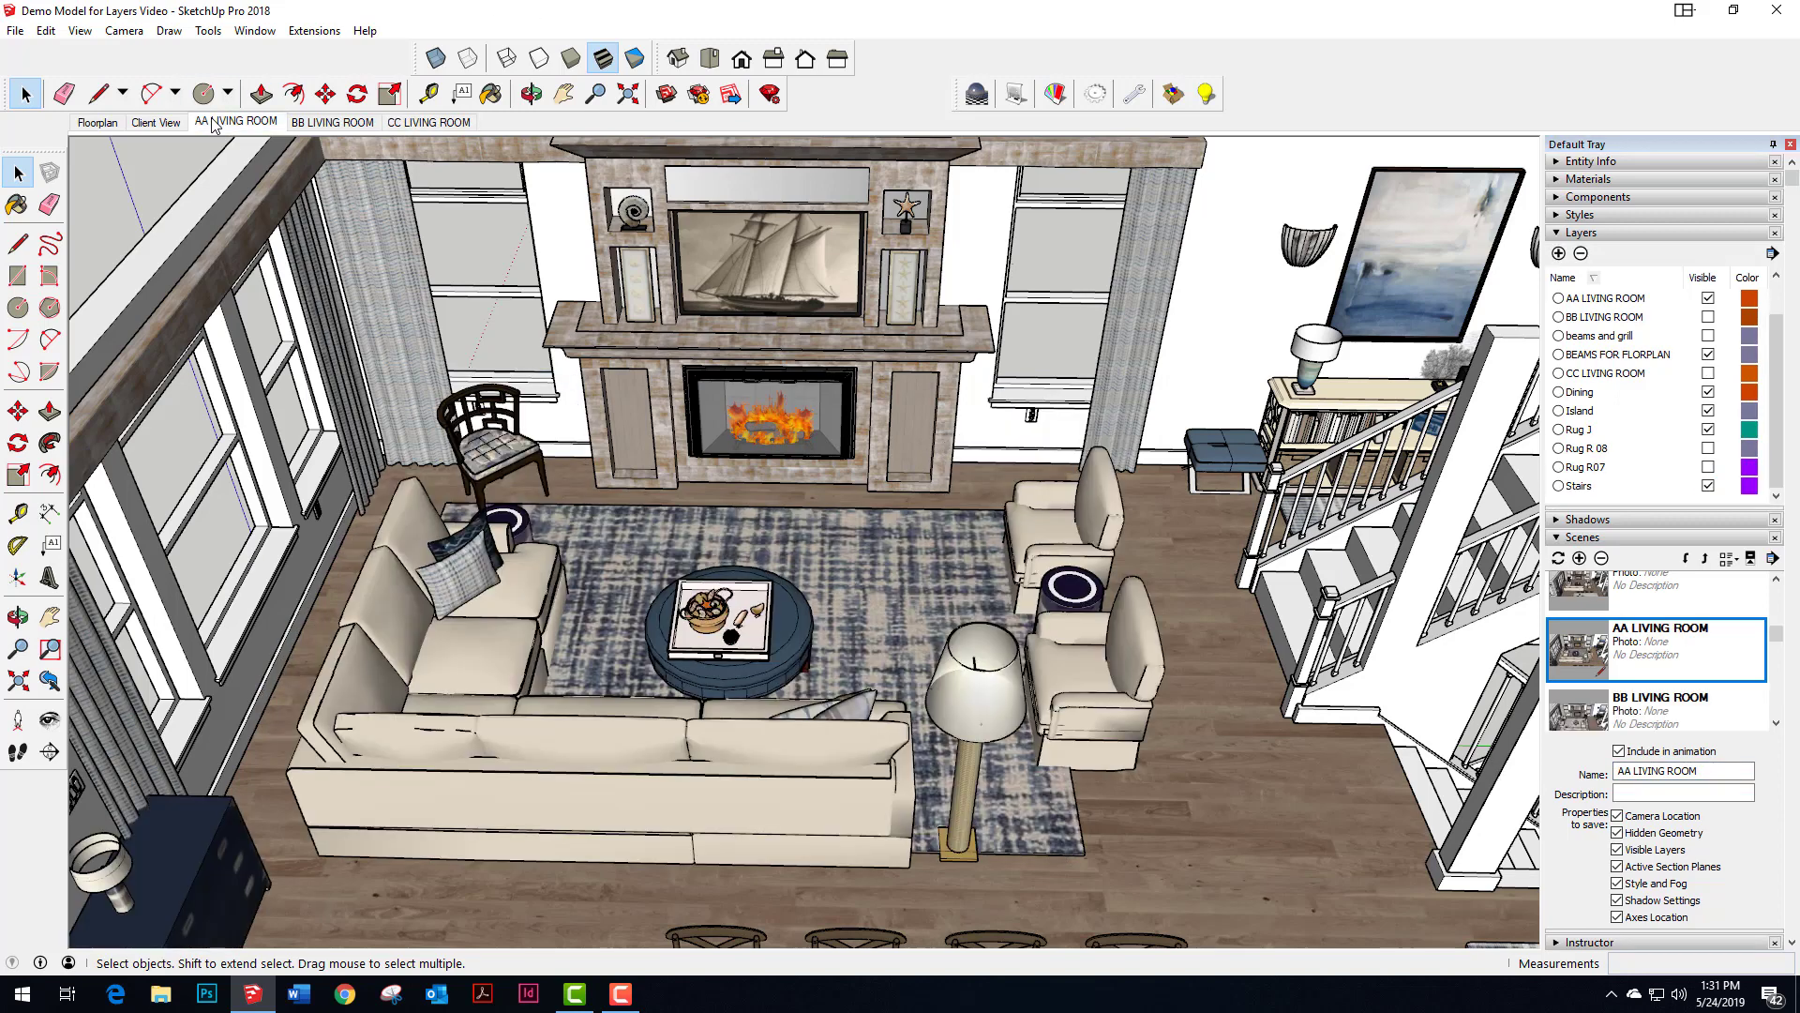
left_click(359, 126)
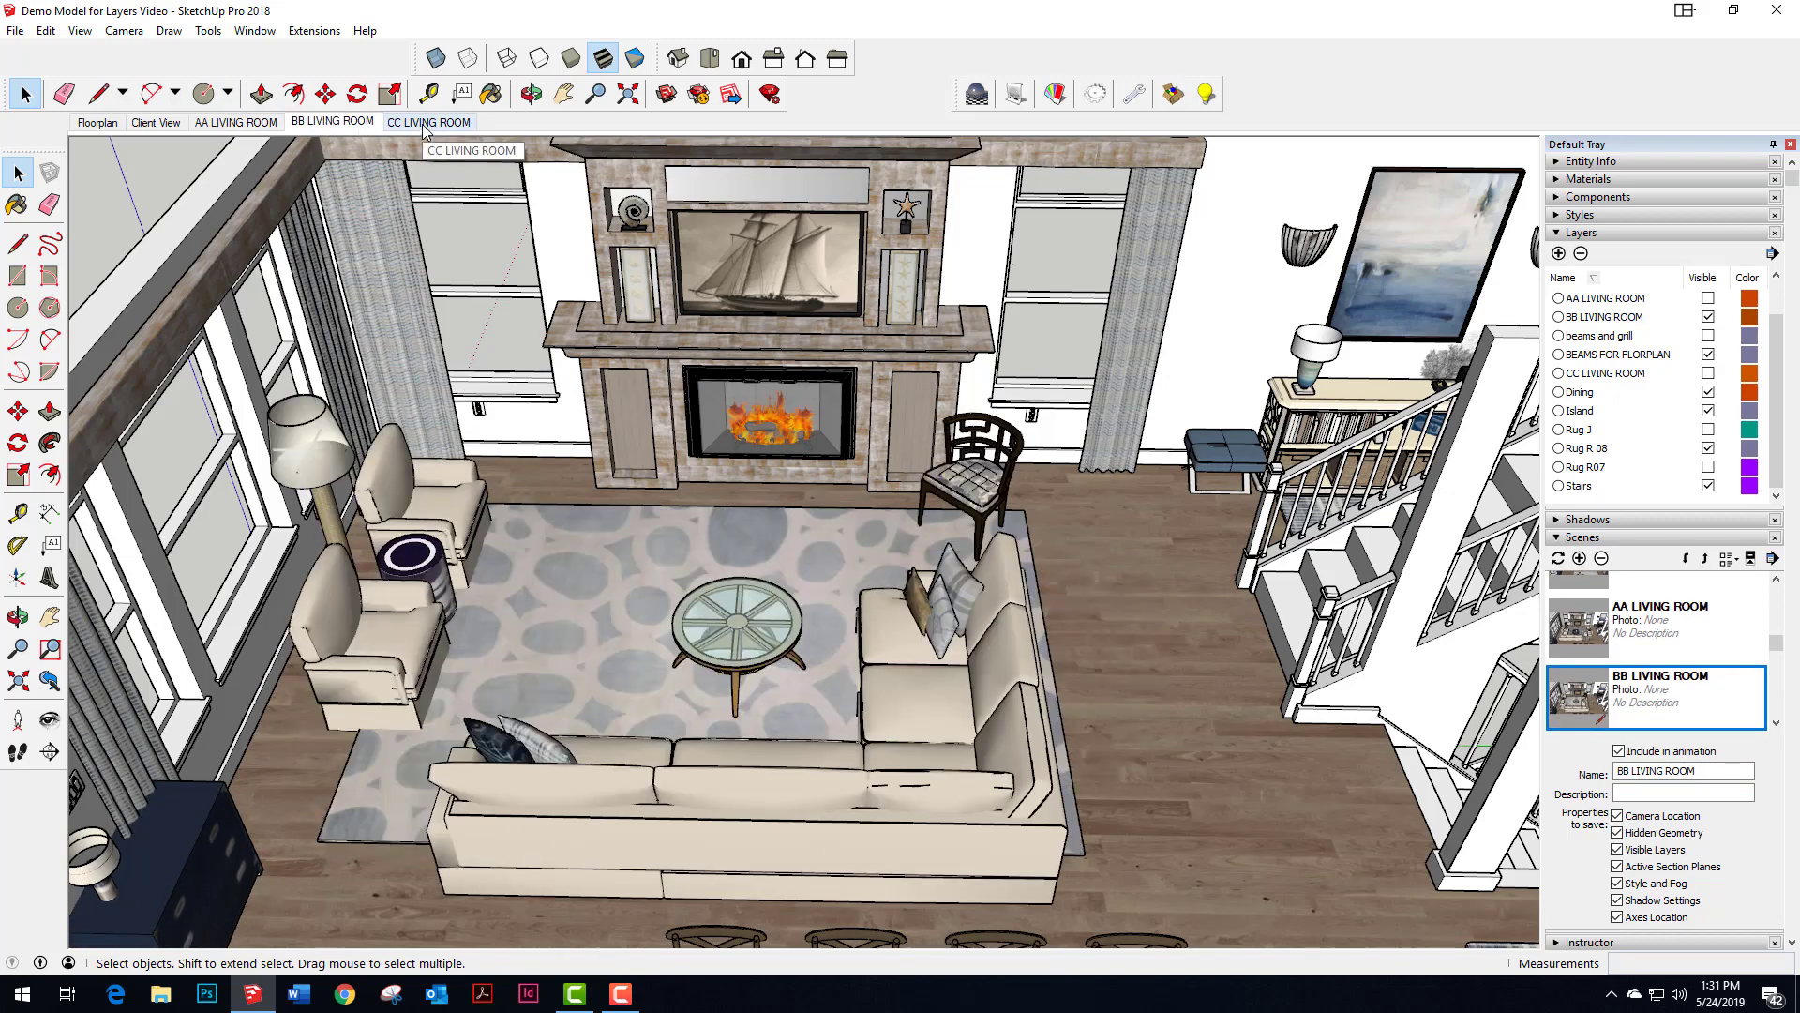
left_click(399, 134)
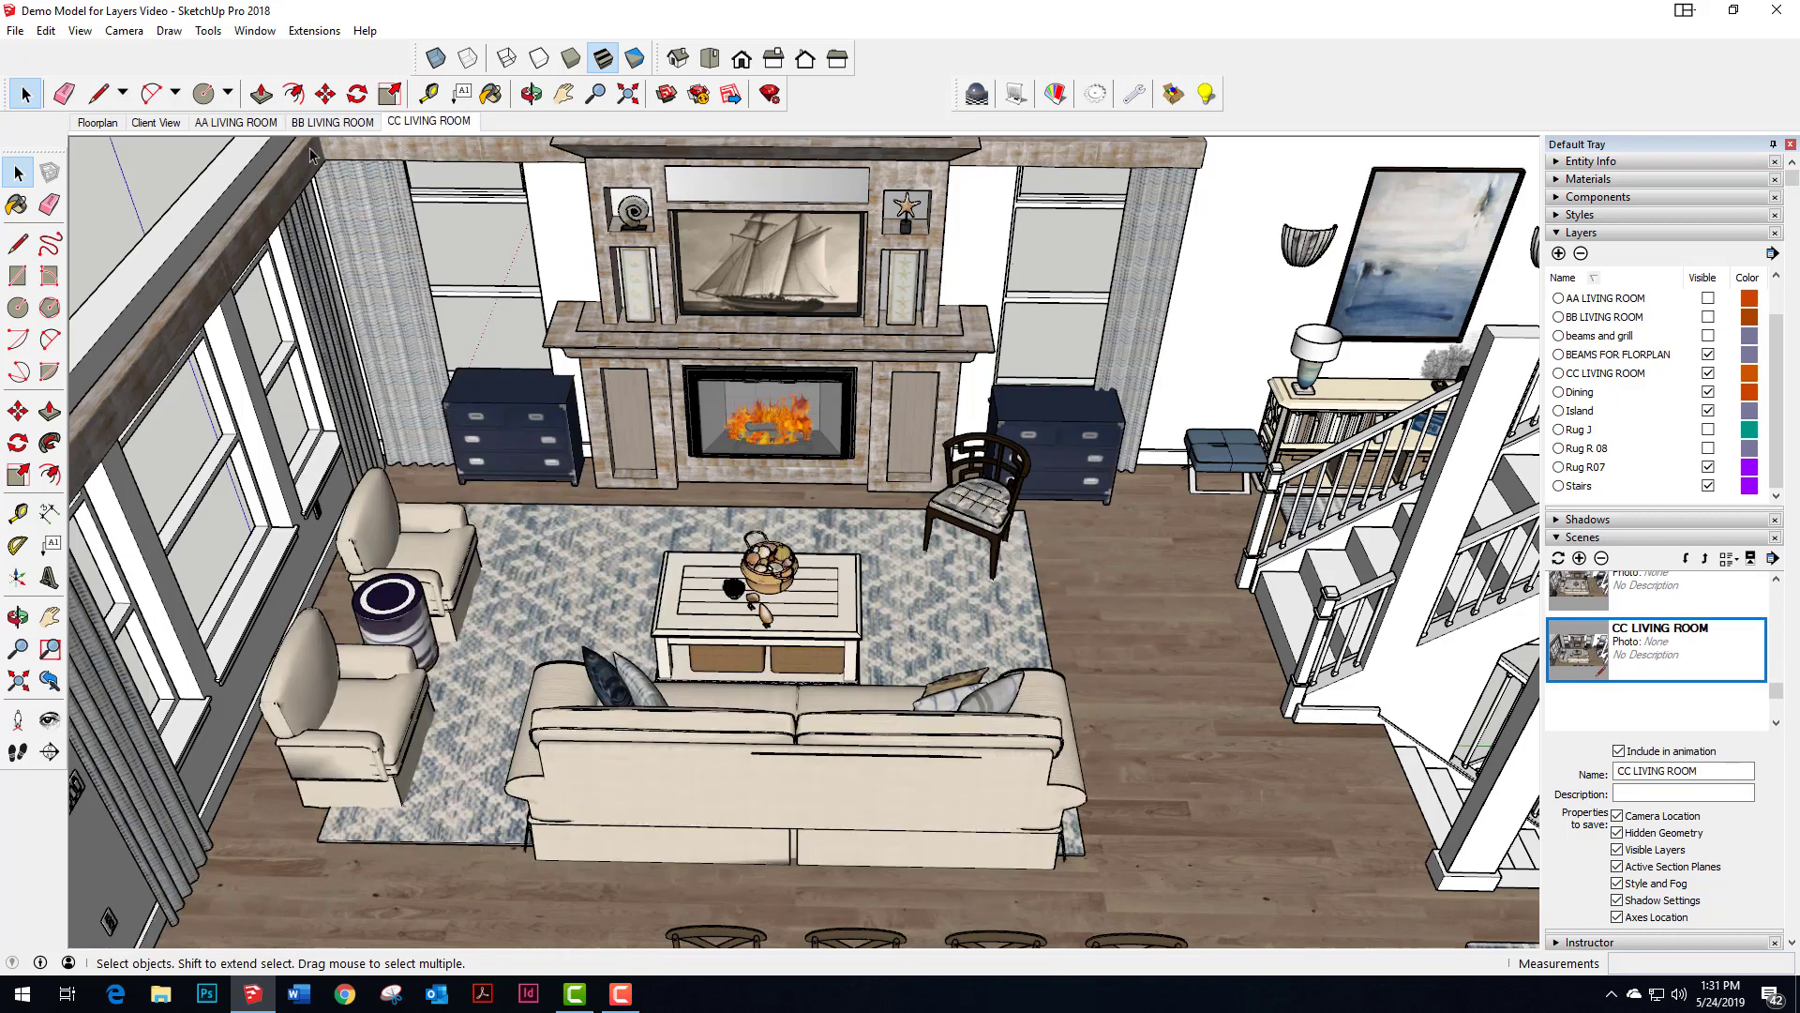